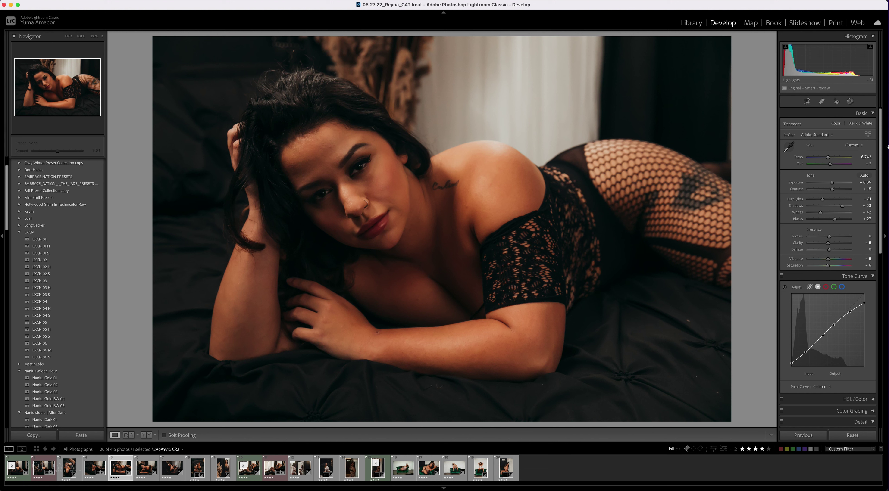
Step: Cool the photo's temperature to 6,641, and brush a mask over the face with Exposure raised to about 0.33
{"action": "left_click", "coordinate": [829, 159]}
{"action": "key", "text": "k"}
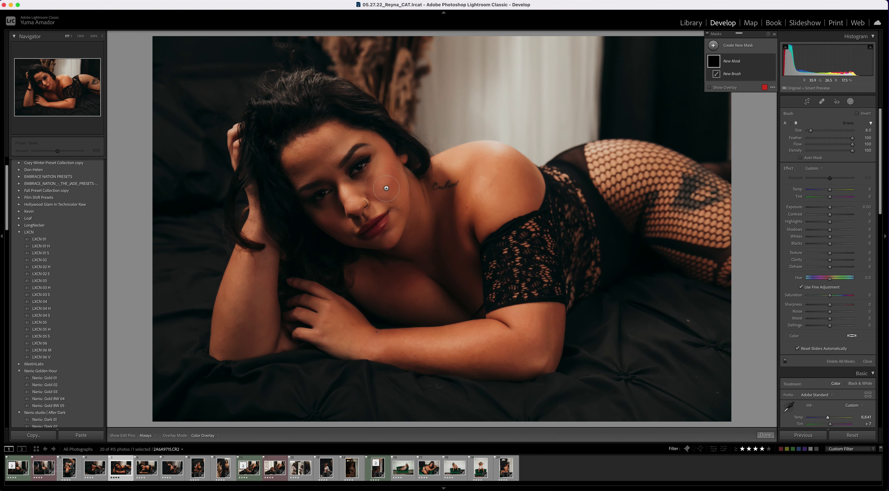
{"action": "key", "text": "h"}
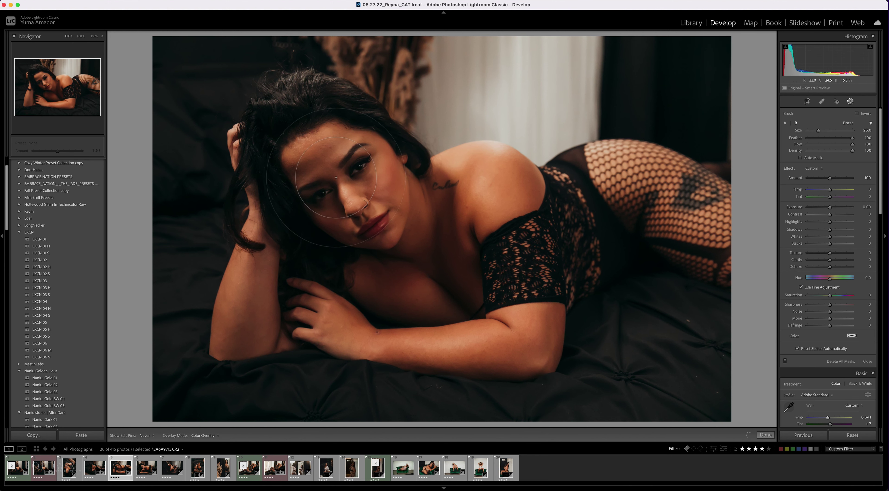
{"action": "key", "text": "h"}
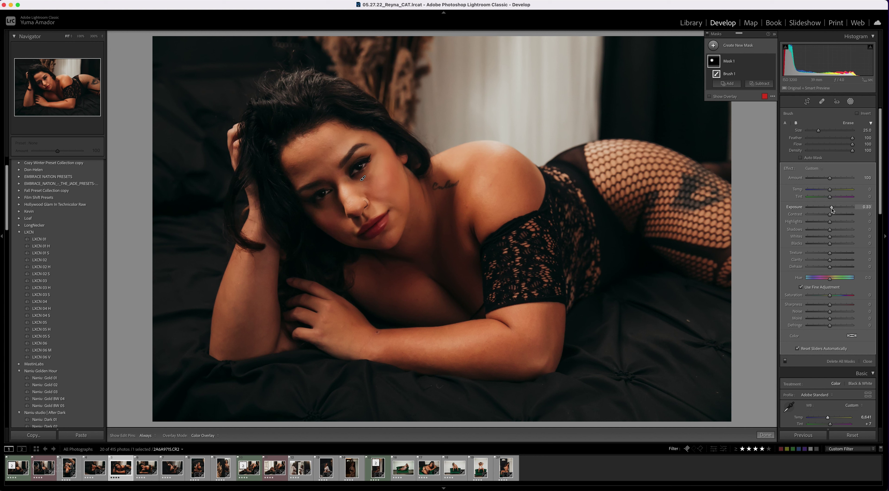
Step: Brush a new size 20 mask over the forehead and face, with Shadows set to 51 and Whites to 13
{"action": "key", "text": "k"}
{"action": "key", "text": "bracketleft"}
{"action": "key", "text": "h"}
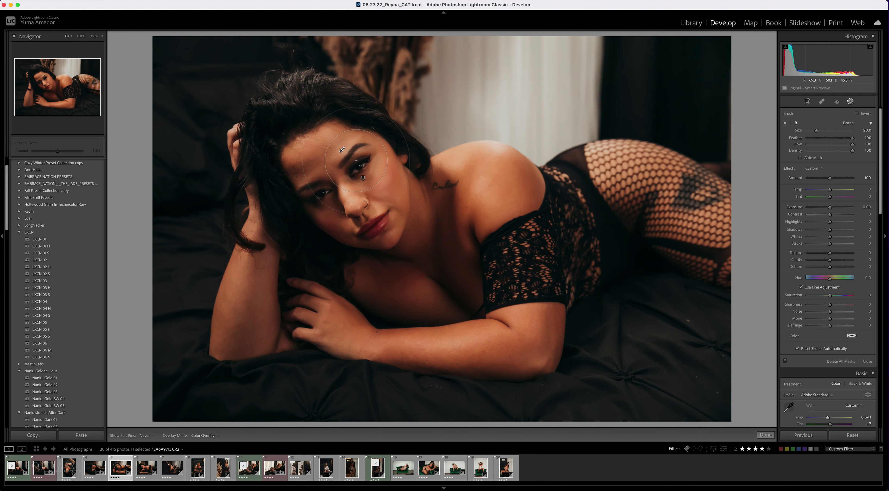
{"action": "key", "text": "h"}
{"action": "left_click_drag", "start_coordinate": [831, 238], "coordinate": [834, 239]}
{"action": "left_click", "coordinate": [834, 230]}
{"action": "left_click_drag", "start_coordinate": [834, 231], "coordinate": [840, 231]}
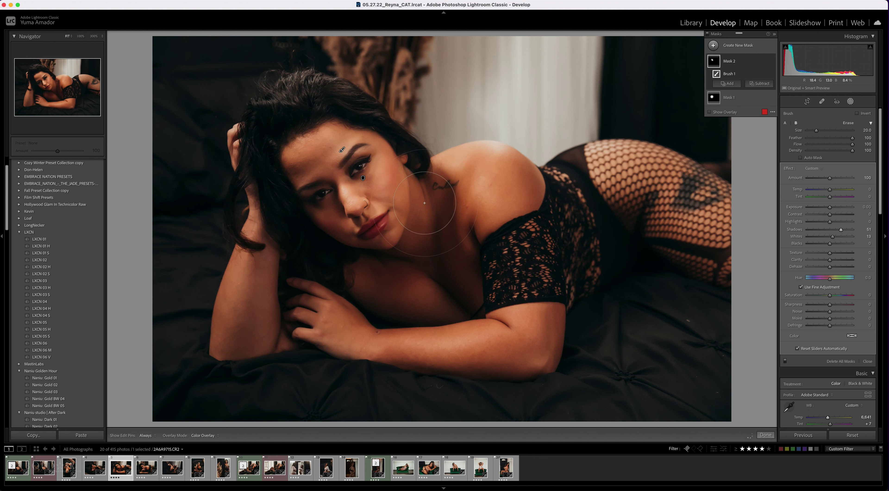
{"action": "key", "text": "h"}
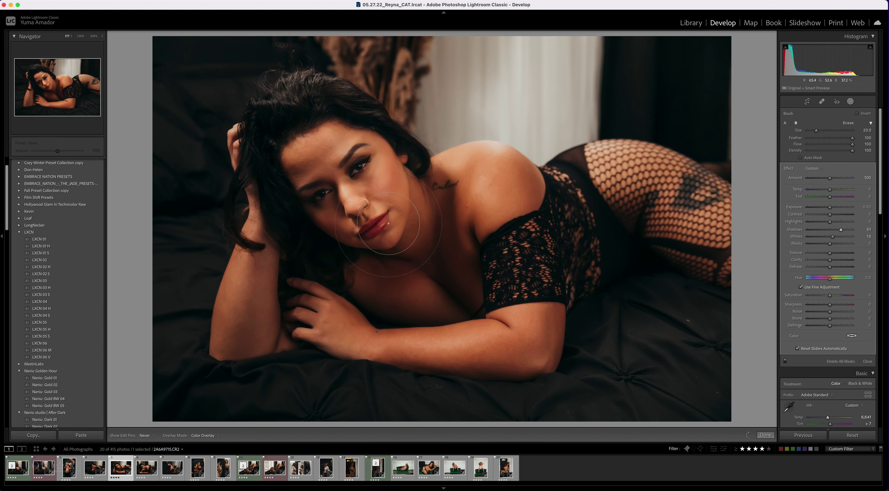
{"action": "key", "text": "h"}
Step: Brush a new size 14 mask over the shaded side of the face, set Whites to 11 and adjust Shadows slightly
{"action": "key", "text": "k"}
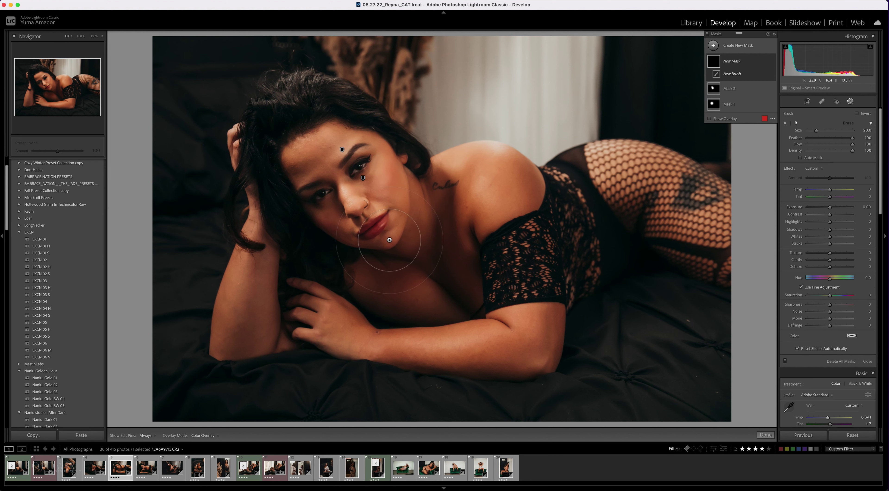
{"action": "scroll", "coordinate": [316, 200], "scroll_direction": "down", "scroll_amount": 3}
{"action": "key", "text": "h"}
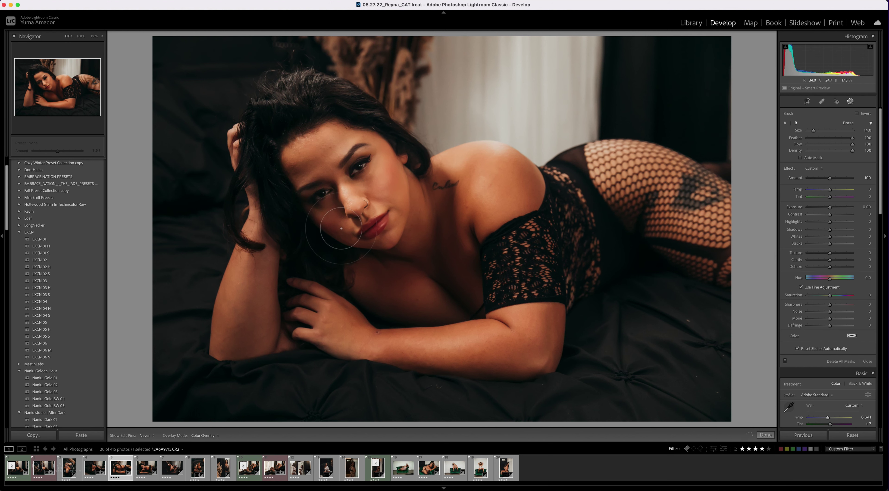
{"action": "key", "text": "h"}
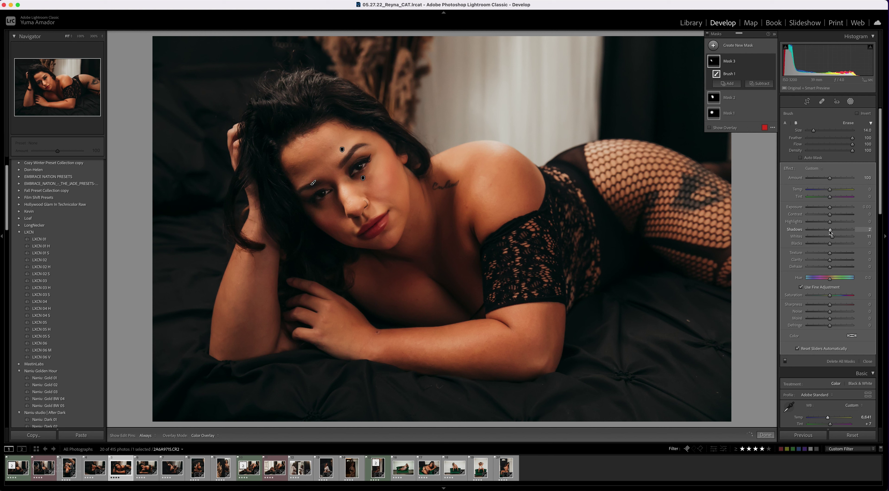
{"action": "left_click_drag", "start_coordinate": [829, 230], "coordinate": [830, 230]}
Step: Brush a new size 30 mask over the neck and chest, and raise its Exposure to about 0.38
{"action": "key", "text": "k"}
{"action": "scroll", "coordinate": [472, 241], "scroll_direction": "up", "scroll_amount": 5}
{"action": "key", "text": "h"}
{"action": "scroll", "coordinate": [465, 245], "scroll_direction": "up", "scroll_amount": 3}
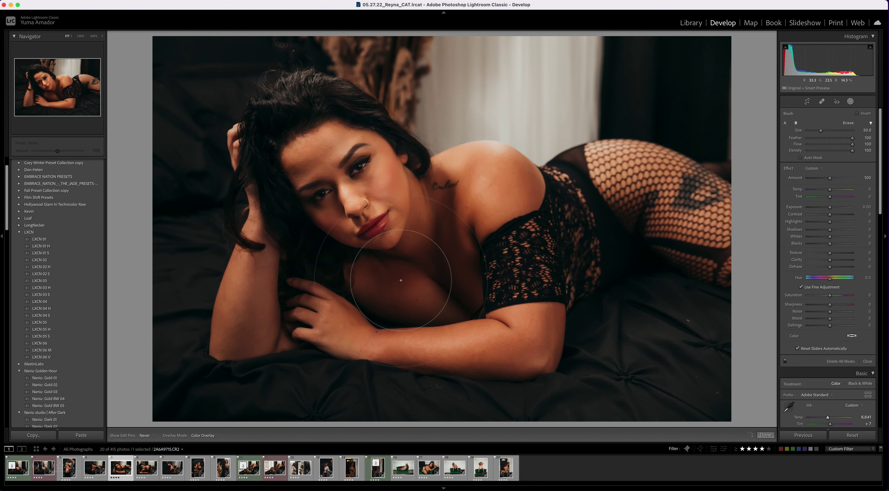
{"action": "key", "text": "h"}
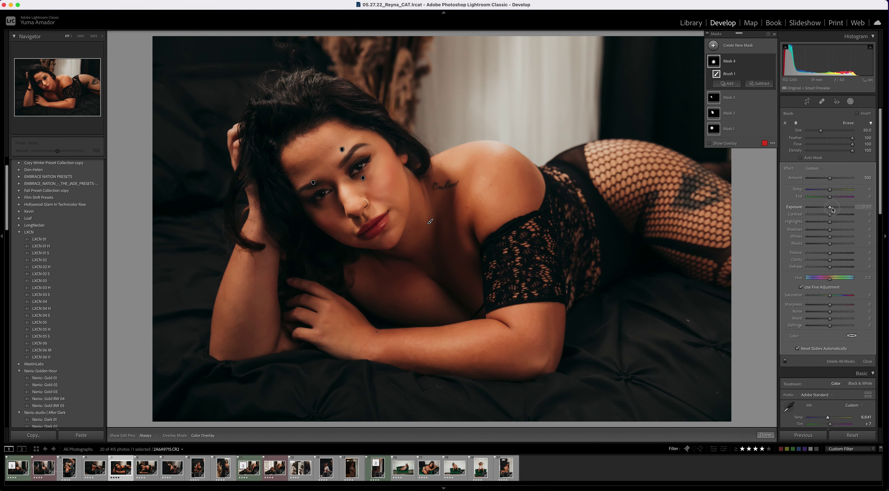
{"action": "left_click_drag", "start_coordinate": [834, 210], "coordinate": [834, 210]}
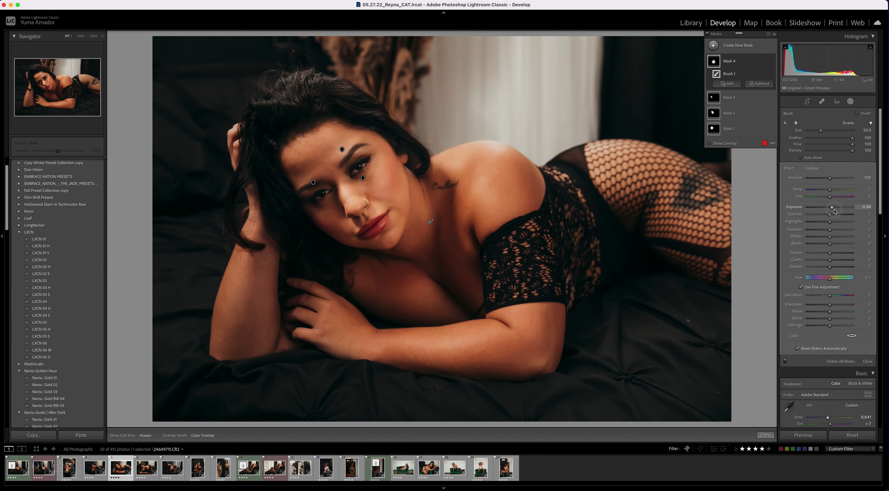
{"action": "key", "text": "Escape"}
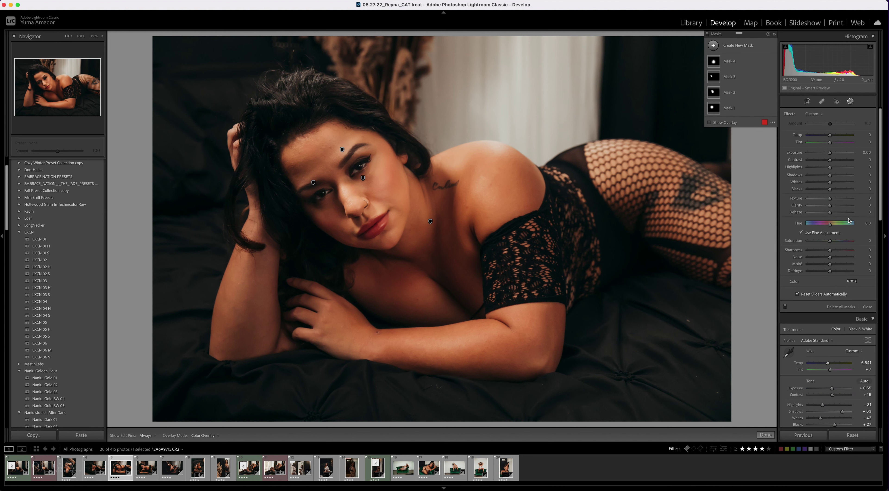
Step: Brush a new mask over the thigh, raise its Highlights slightly, and extend it along the raised forearm with a size 17 brush
{"action": "key", "text": "k"}
{"action": "mouse_move", "coordinate": [613, 174]}
{"action": "left_mouse_down"}
{"action": "mouse_move", "coordinate": [666, 214]}
{"action": "mouse_move", "coordinate": [704, 255]}
{"action": "mouse_move", "coordinate": [708, 276]}
{"action": "left_mouse_up"}
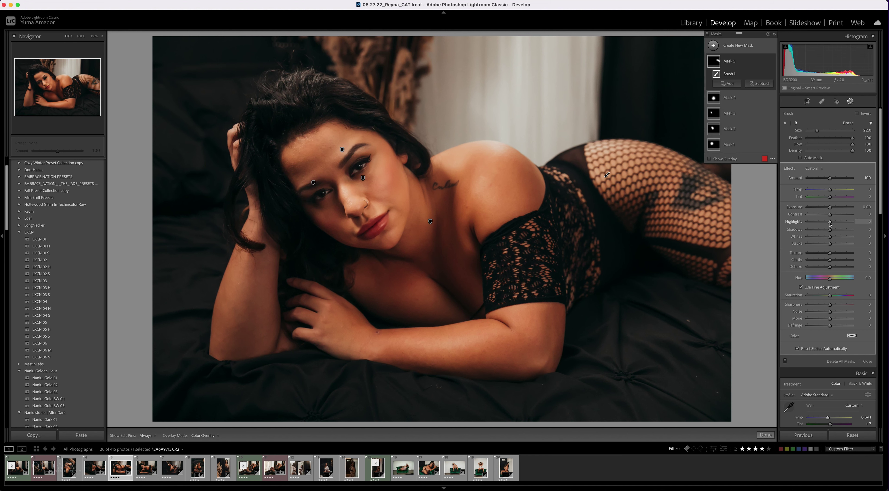
{"action": "left_click_drag", "start_coordinate": [829, 224], "coordinate": [832, 223]}
{"action": "key", "text": "bracketleft"}
{"action": "key", "text": "bracketleft"}
{"action": "key", "text": "bracketleft"}
{"action": "key", "text": "bracketleft"}
{"action": "key", "text": "bracketleft"}
{"action": "left_click_drag", "start_coordinate": [251, 238], "coordinate": [256, 329]}
Step: Brush a new mask over the dark bedding and up beside the raised arm, lower its Exposure to -0.35, and close masking
{"action": "key", "text": "k"}
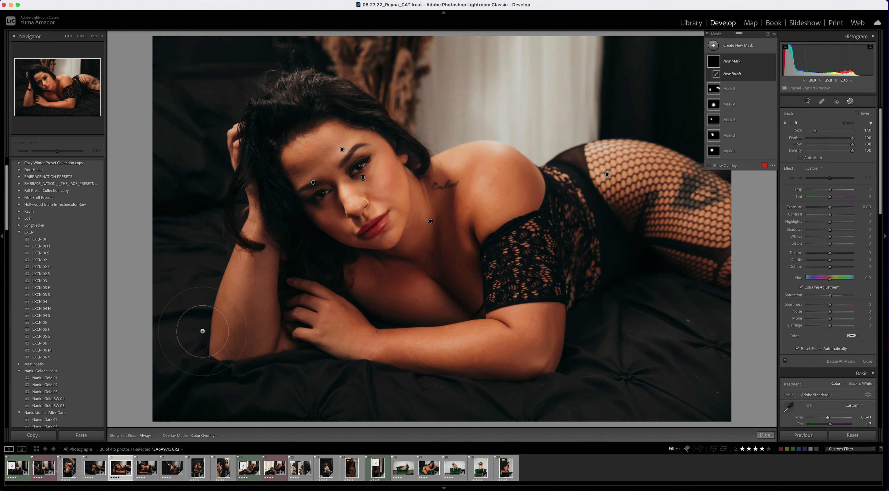
{"action": "key", "text": "h"}
{"action": "scroll", "coordinate": [287, 393], "scroll_direction": "up", "scroll_amount": 10}
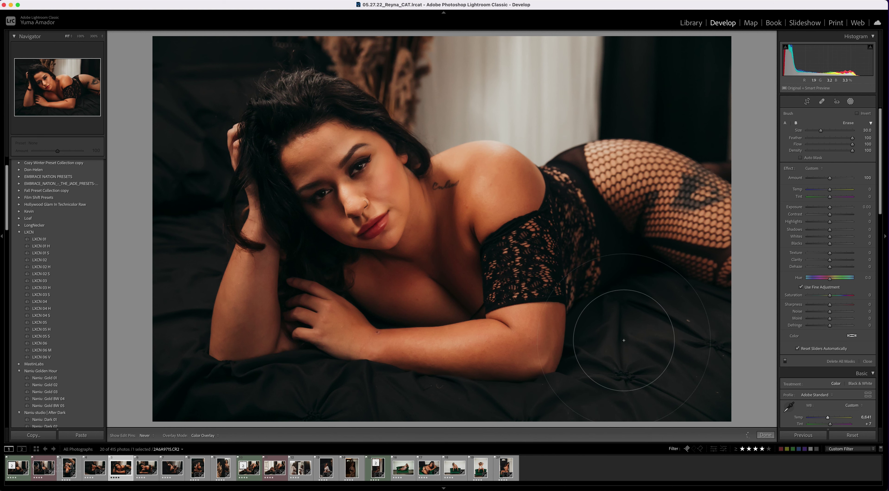
{"action": "key", "text": "h"}
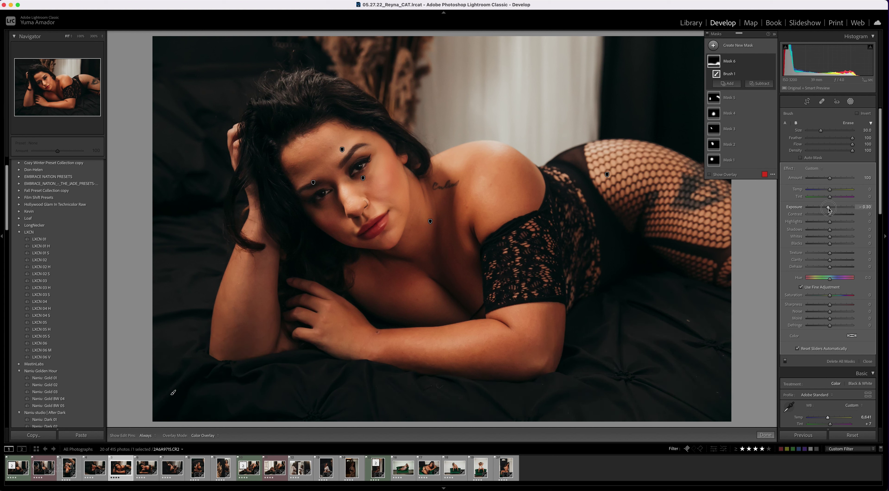
{"action": "key", "text": "["}
{"action": "key", "text": "["}
{"action": "key", "text": "h"}
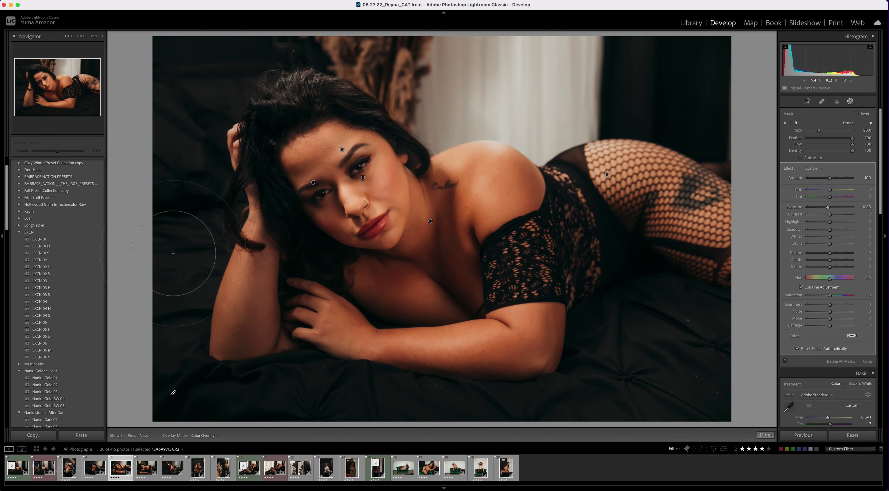
{"action": "left_click_drag", "start_coordinate": [174, 253], "coordinate": [172, 197]}
{"action": "key", "text": "h"}
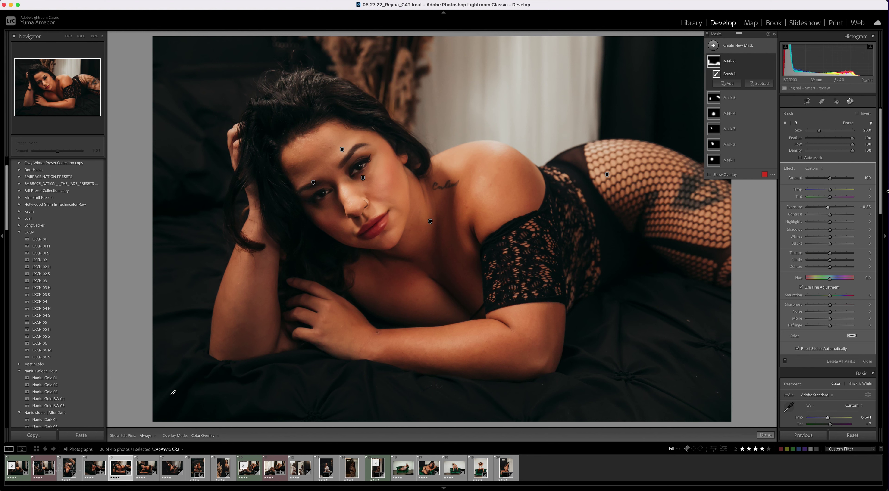
{"action": "key", "text": "shift+w"}
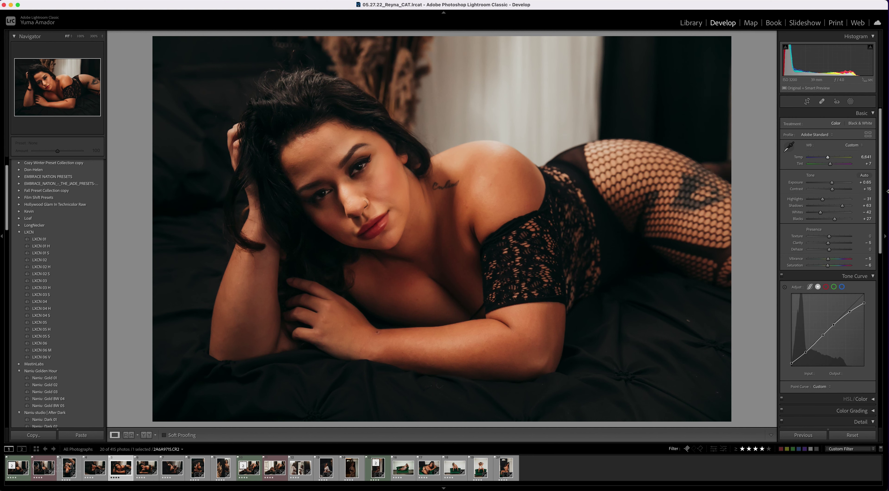
Step: Compare the edited portrait with its before version several times
{"action": "key", "text": "backslash"}
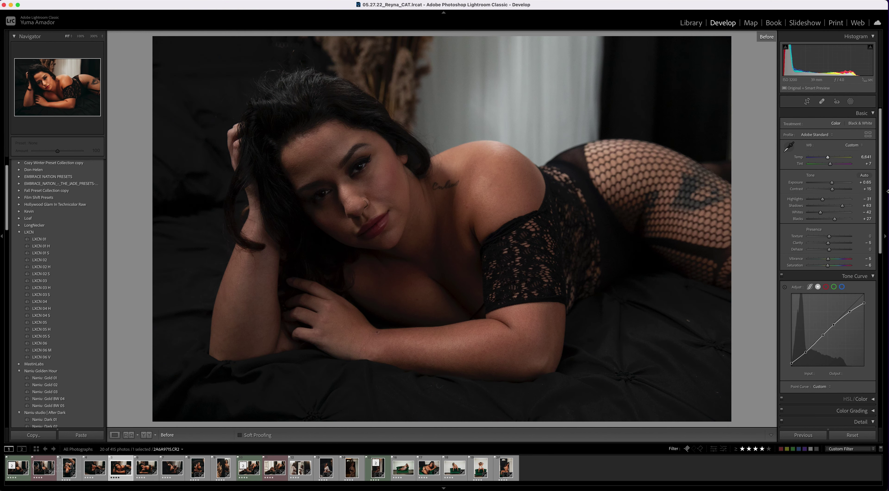
{"action": "key", "text": "backslash"}
{"action": "key", "text": "backslash"}
{"action": "key", "text": "backslash"}
{"action": "key", "text": "backslash"}
{"action": "key", "text": "backslash"}
{"action": "key", "text": "backslash"}
{"action": "key", "text": "backslash"}
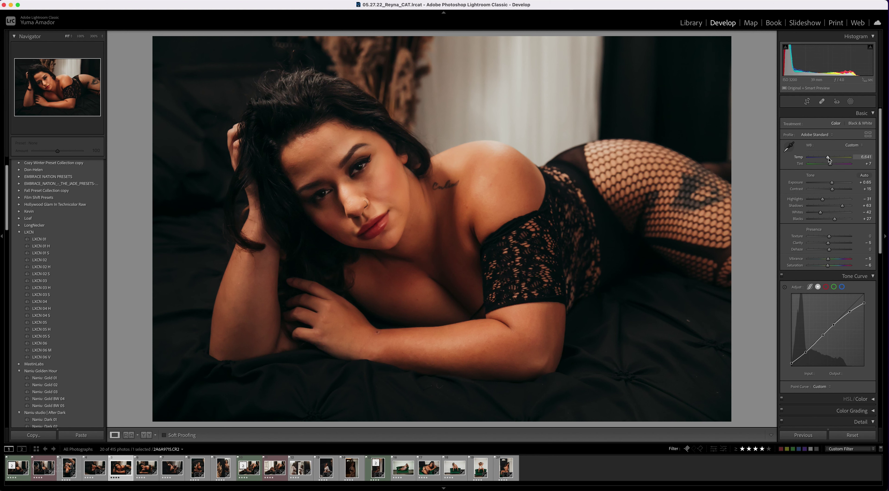
Step: Cool the photo's temperature to 6,406, and brush a size 8 mask over both eyes with Exposure at about 0.18
{"action": "left_click", "coordinate": [829, 159]}
{"action": "key", "text": "k"}
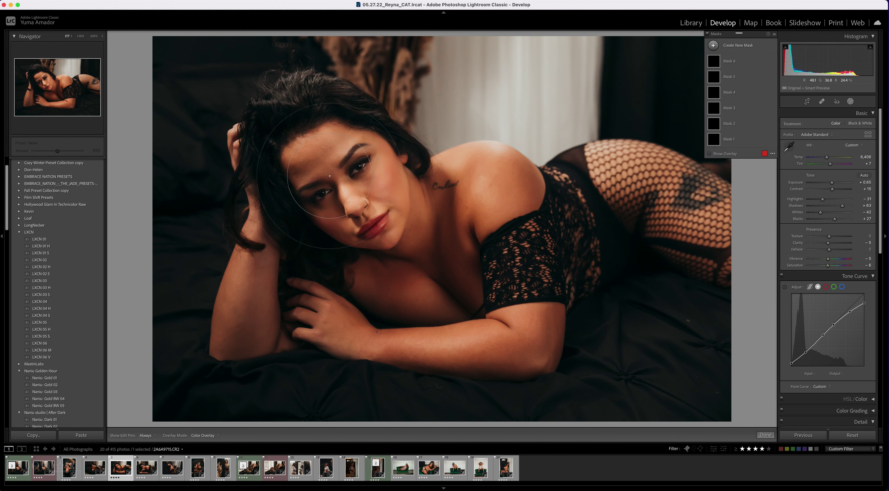
{"action": "left_click_drag", "start_coordinate": [359, 166], "coordinate": [359, 167]}
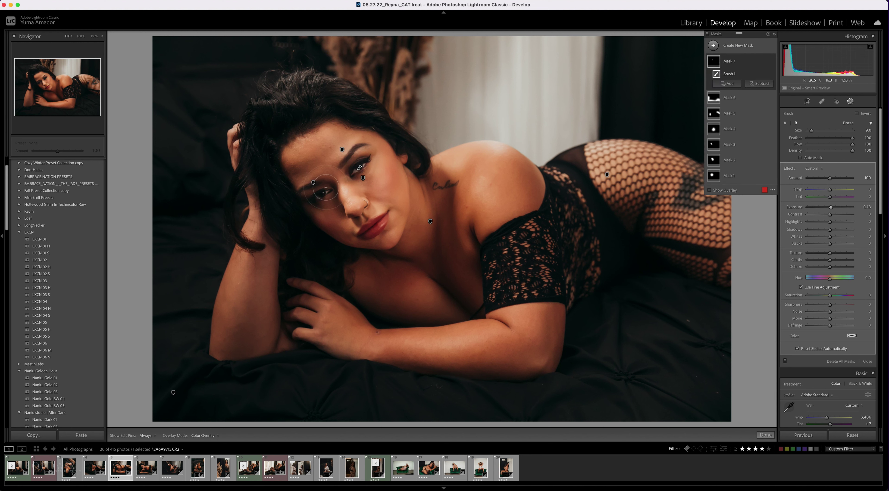
{"action": "key", "text": "h"}
{"action": "left_click_drag", "start_coordinate": [315, 200], "coordinate": [313, 204]}
{"action": "key", "text": "Escape"}
{"action": "key", "text": "shift+w"}
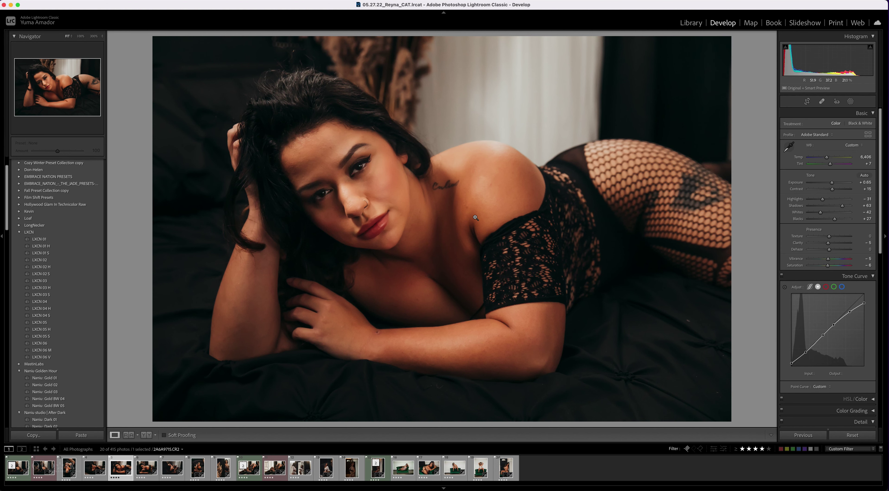
Step: Brush a new size 8 mask across the hair above the forehead, and lower its Exposure to about -0.24
{"action": "key", "text": "k"}
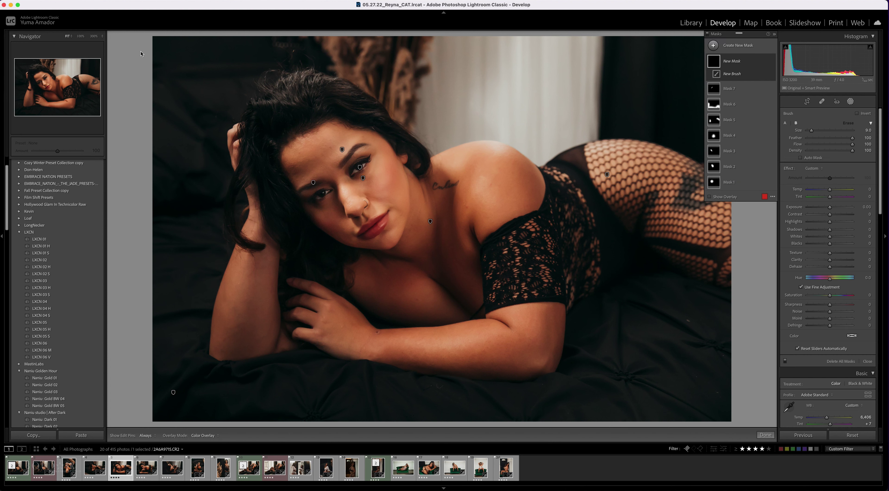
{"action": "scroll", "coordinate": [278, 116], "scroll_direction": "down", "scroll_amount": 6}
{"action": "mouse_move", "coordinate": [277, 114]}
{"action": "left_mouse_down"}
{"action": "mouse_move", "coordinate": [331, 91]}
{"action": "mouse_move", "coordinate": [383, 122]}
{"action": "left_mouse_up"}
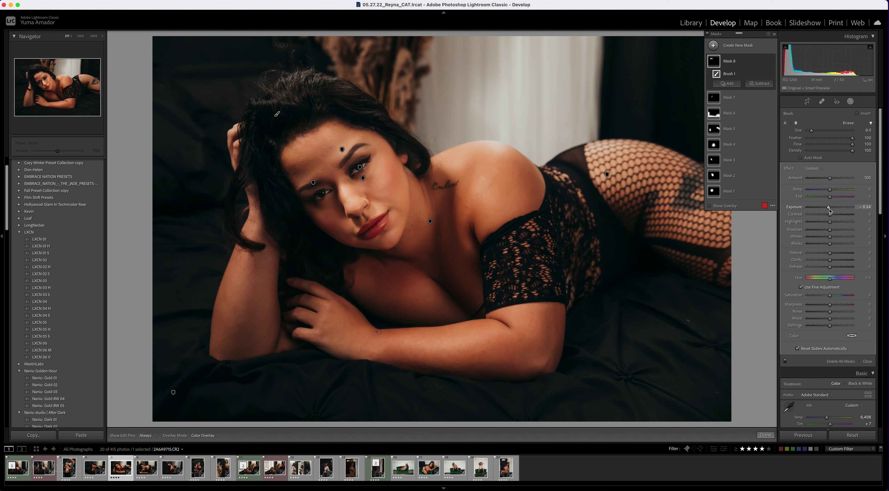
{"action": "key", "text": "k"}
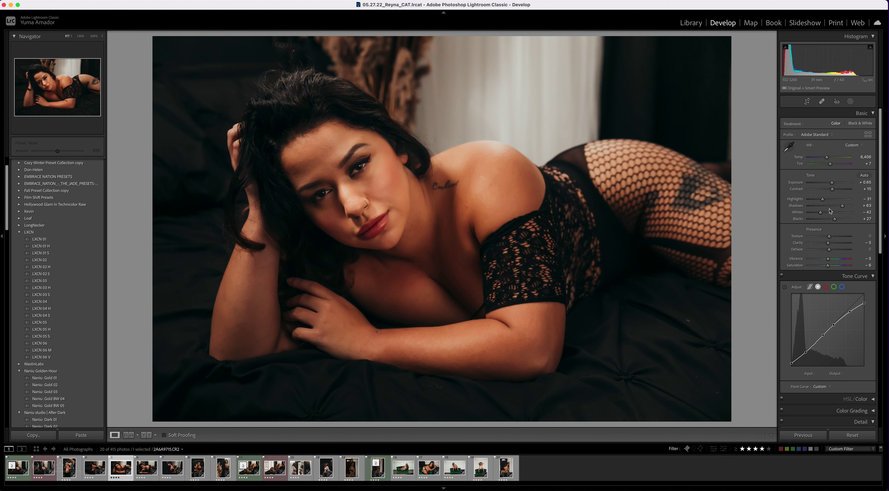
Step: Brush a new size 38 mask broadly over the subject's face and body, and set its Whites to 14
{"action": "key", "text": "k"}
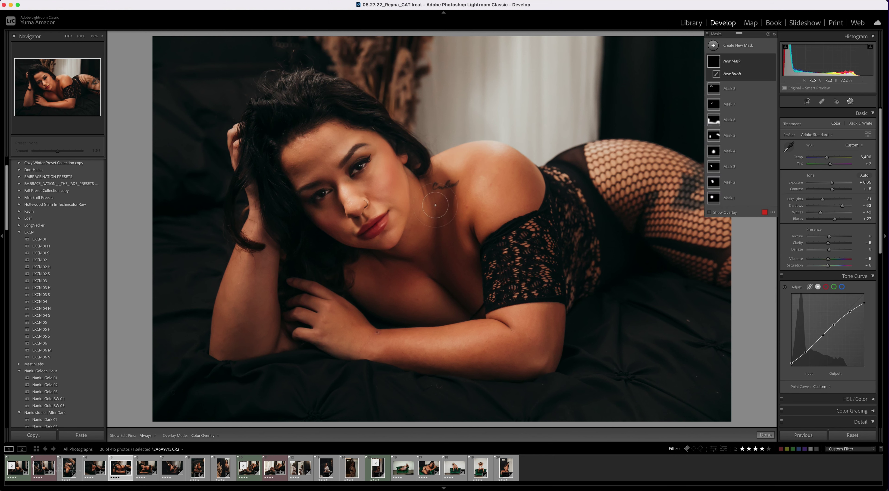
{"action": "key", "text": "h"}
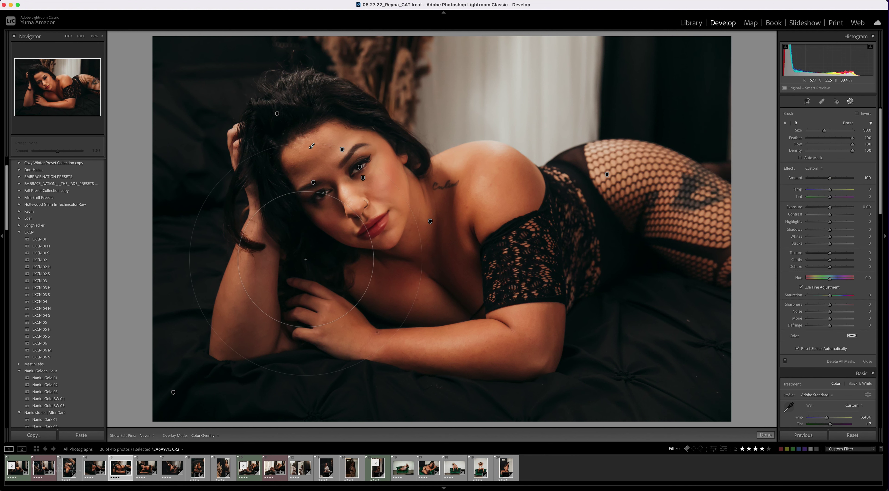
{"action": "key", "text": "h"}
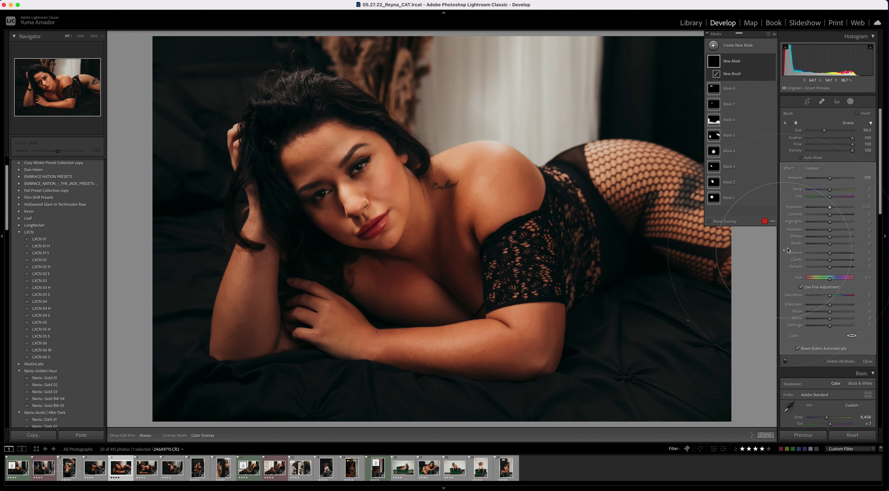
{"action": "left_click_drag", "start_coordinate": [832, 237], "coordinate": [834, 238]}
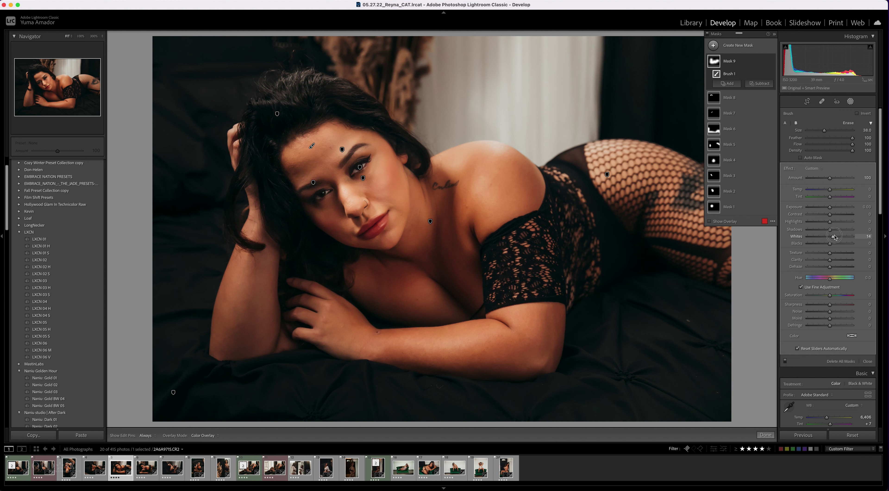
{"action": "key", "text": "k"}
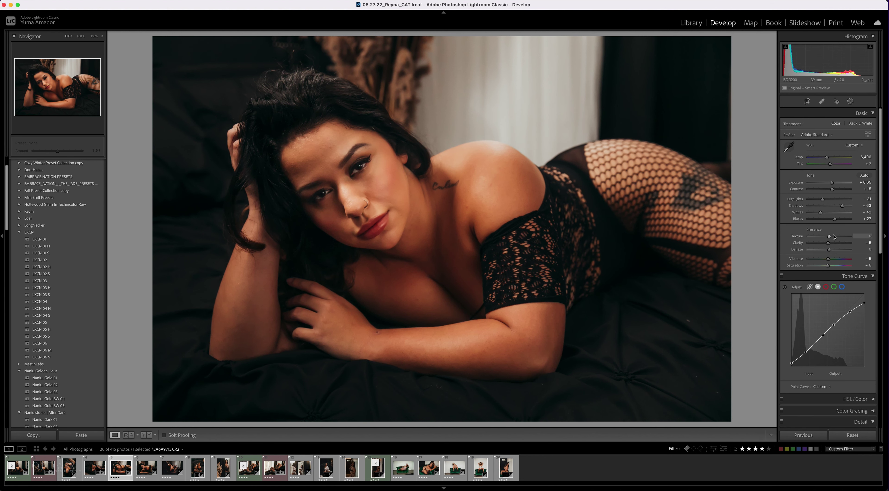
Step: Nudge the whole photo's Exposure down and up to compare, and set it to +0.55
{"action": "key", "text": "minus"}
{"action": "key", "text": "equal"}
{"action": "key", "text": "minus"}
{"action": "key", "text": "equal"}
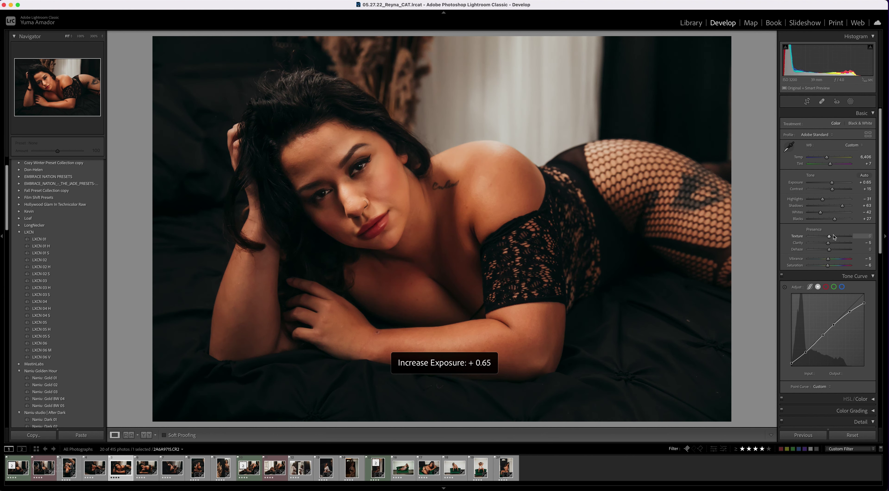
{"action": "key", "text": "minus"}
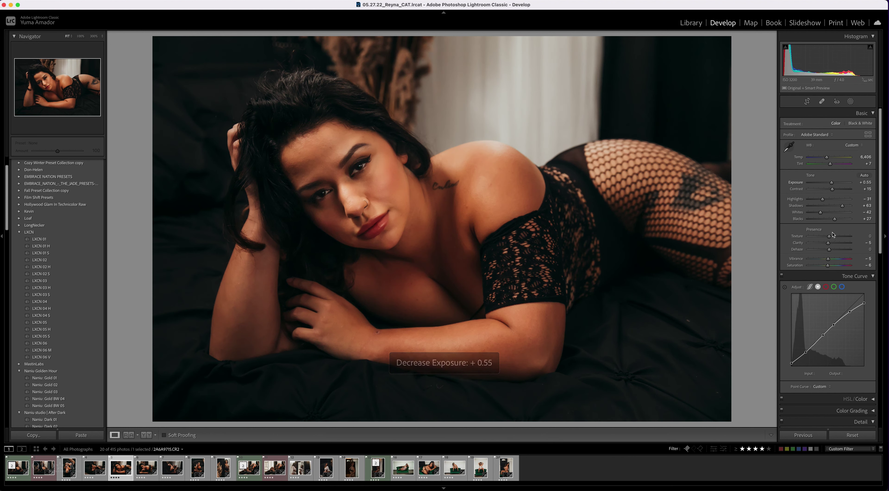
Step: Reselect the broad mask over the subject's face and body, and raise its Exposure to about 0.03
{"action": "key", "text": "k"}
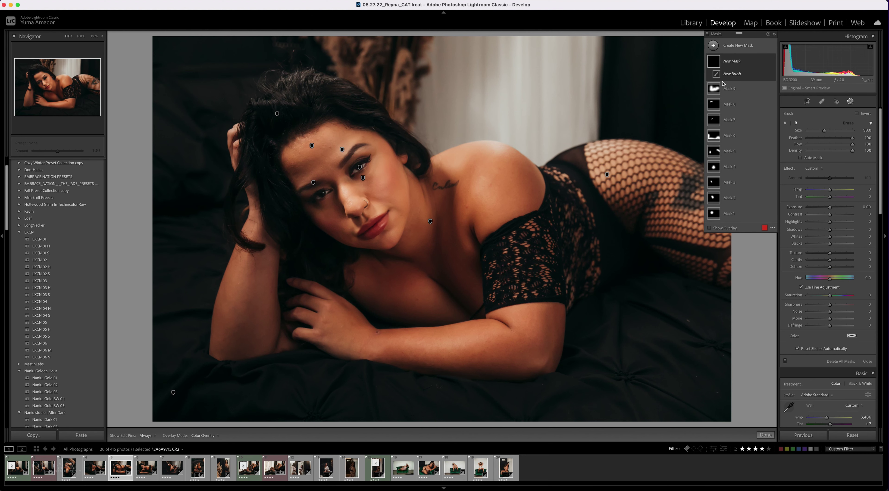
{"action": "left_click", "coordinate": [714, 91]}
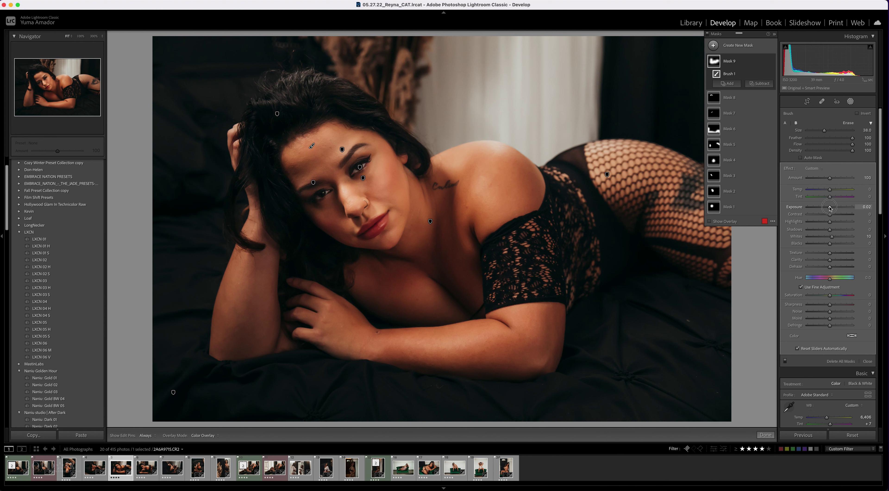
{"action": "key", "text": "k"}
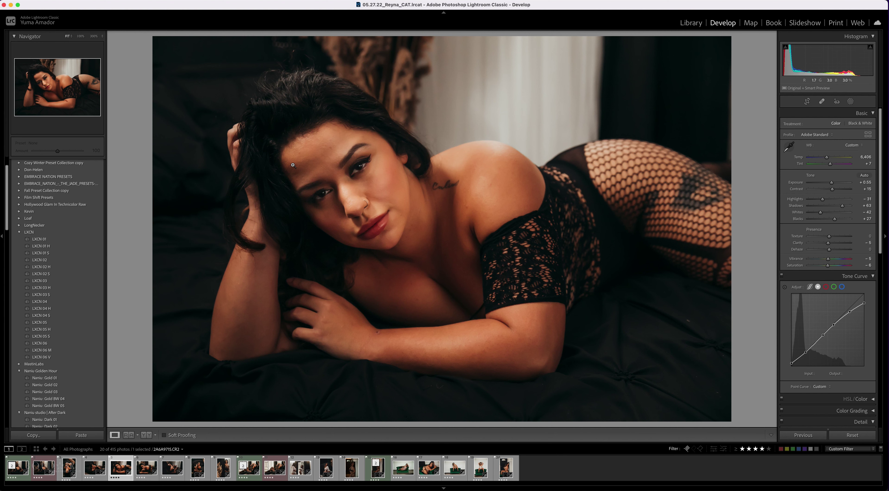
Step: Brush a new mask over the cheek beside the mouth, and raise its Exposure to about 0.09
{"action": "key", "text": "k"}
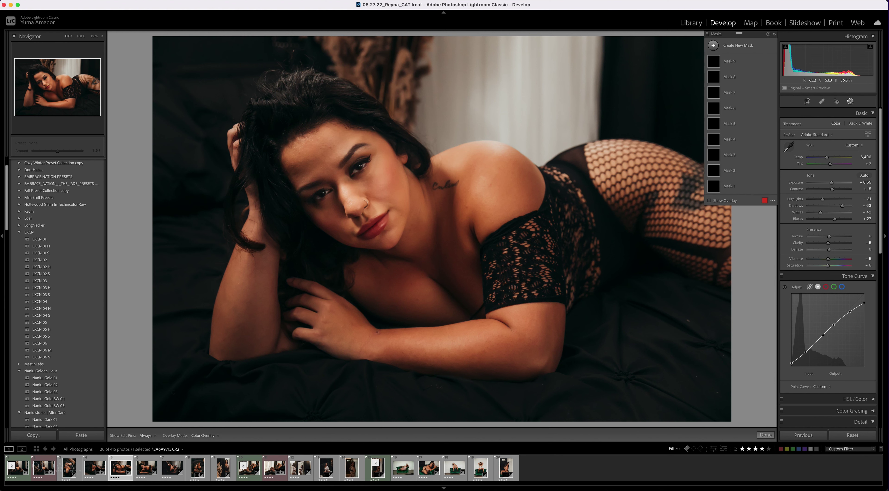
{"action": "scroll", "coordinate": [401, 196], "scroll_direction": "down", "scroll_amount": 2}
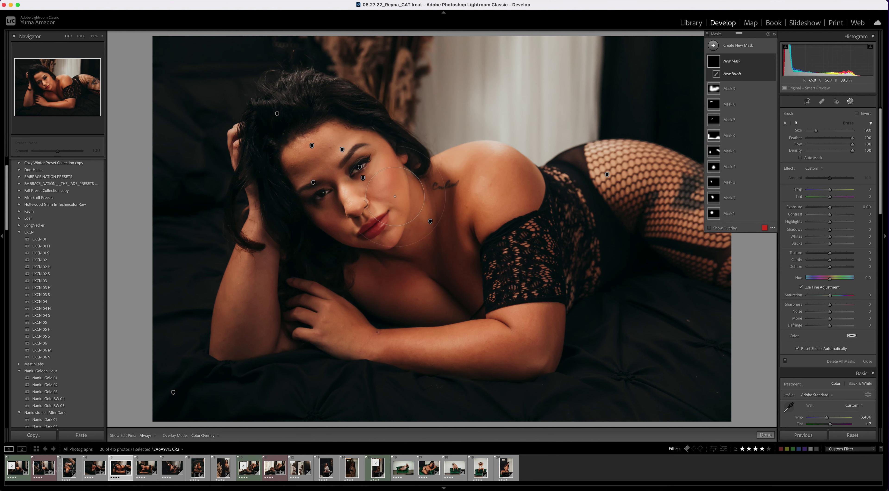
{"action": "key", "text": "h"}
{"action": "left_click", "coordinate": [385, 198]}
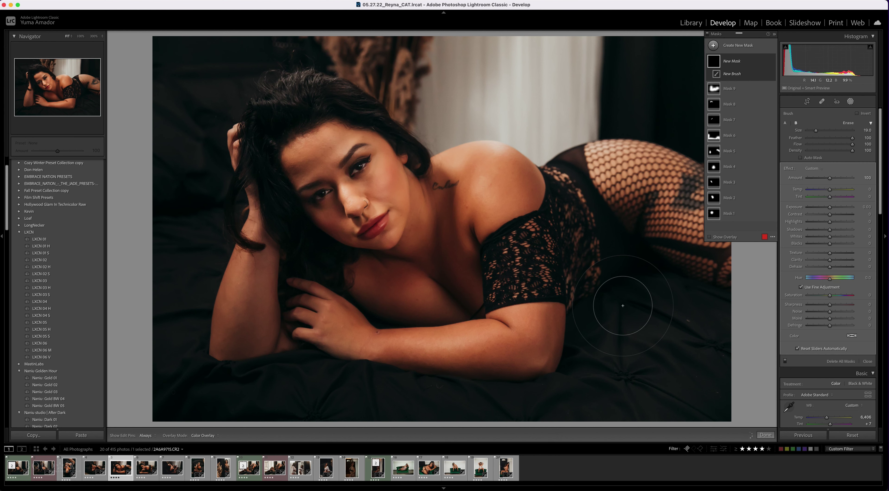
{"action": "scroll", "coordinate": [408, 161], "scroll_direction": "down", "scroll_amount": 5}
{"action": "left_click", "coordinate": [391, 208]}
{"action": "key", "text": "h"}
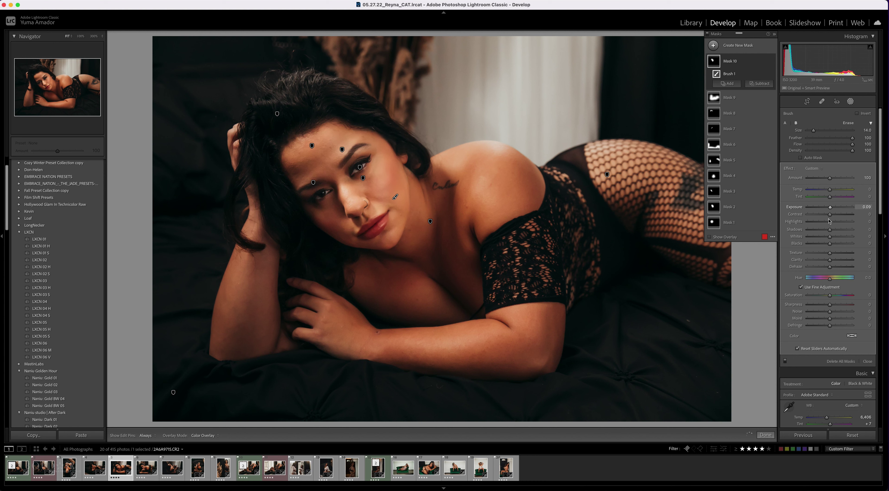
Step: Extend the cheek mask over the chin and down to the chest, enlarging the brush to about size 26
{"action": "scroll", "coordinate": [383, 230], "scroll_direction": "up", "scroll_amount": 2}
{"action": "key", "text": "h"}
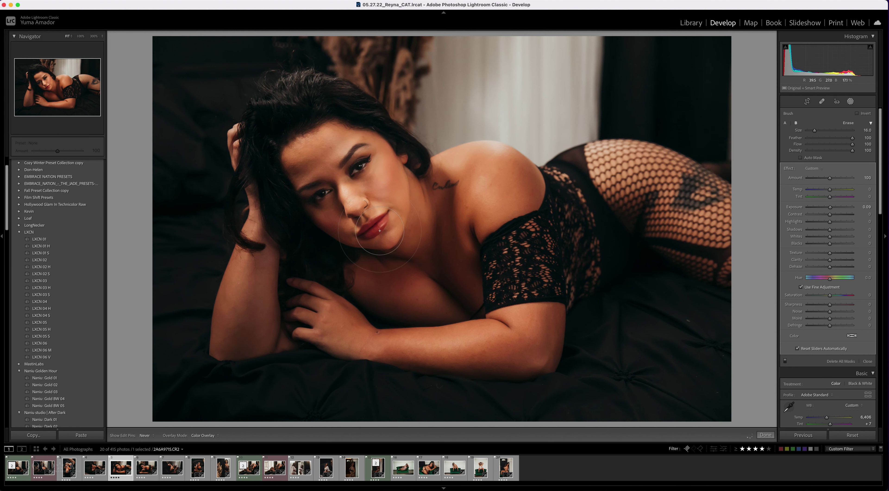
{"action": "key", "text": "h"}
{"action": "scroll", "coordinate": [426, 268], "scroll_direction": "up", "scroll_amount": 10}
{"action": "key", "text": "h"}
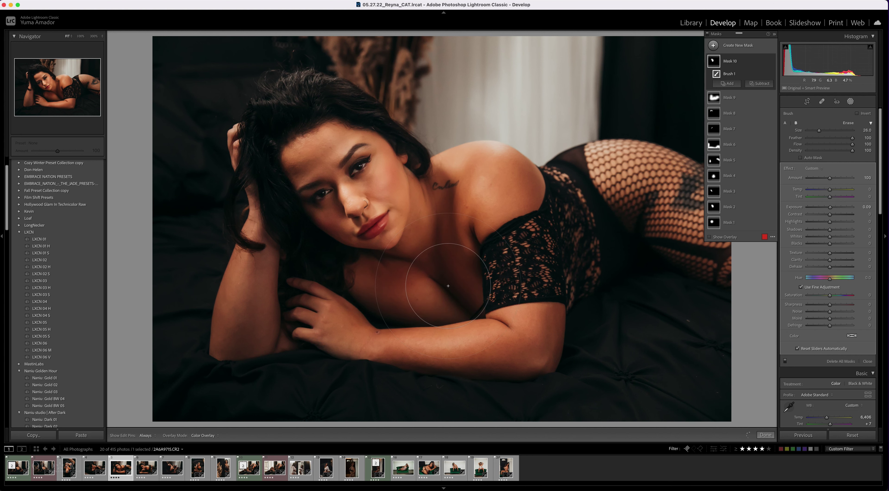
{"action": "key", "text": "shift+w"}
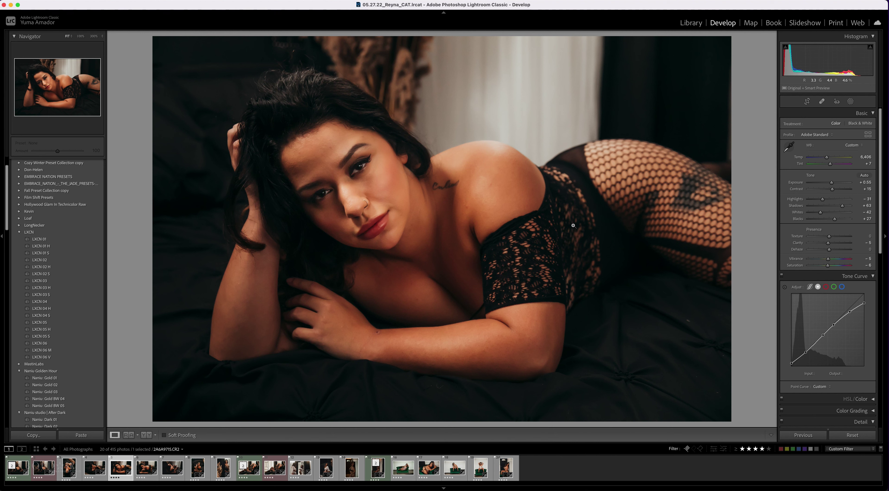
Step: Brush a new size 34 mask over the dark bedding below the hips, lower its Exposure to about -0.15, and extend it at size 22
{"action": "key", "text": "k"}
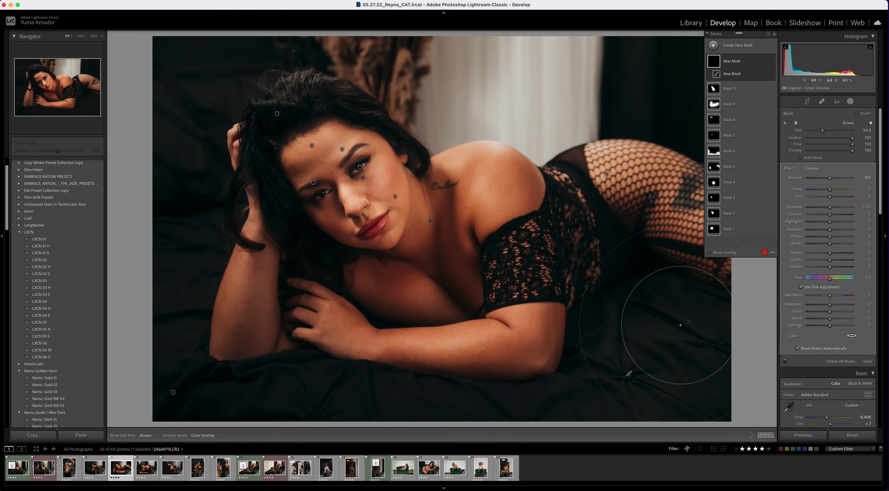
{"action": "left_click", "coordinate": [680, 325]}
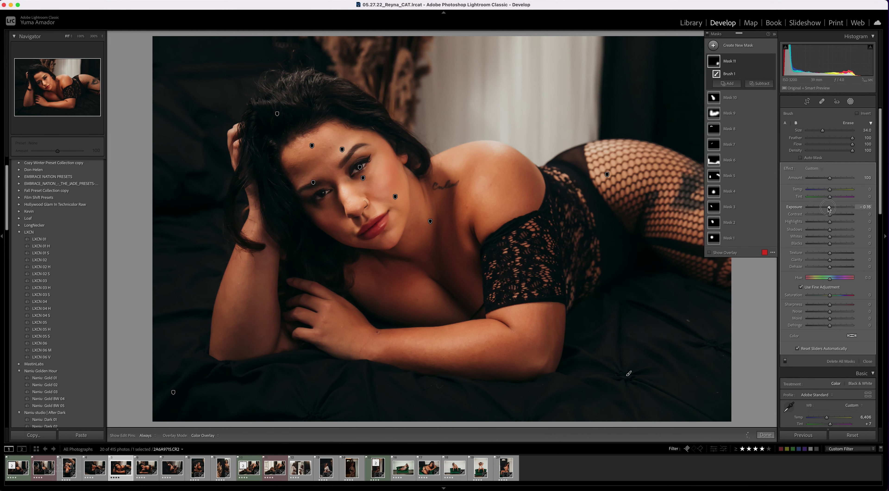
{"action": "left_click_drag", "start_coordinate": [828, 208], "coordinate": [828, 208]}
{"action": "scroll", "coordinate": [669, 227], "scroll_direction": "down", "scroll_amount": 6}
{"action": "key", "text": "h"}
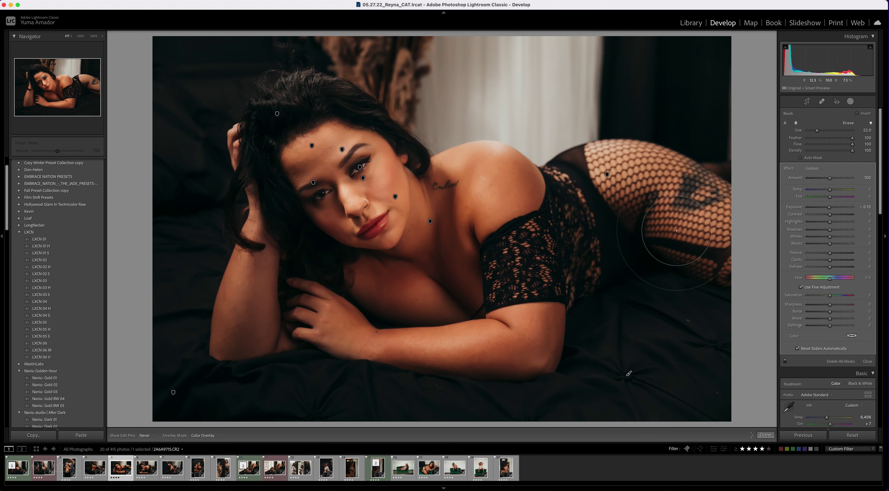
{"action": "key", "text": "h"}
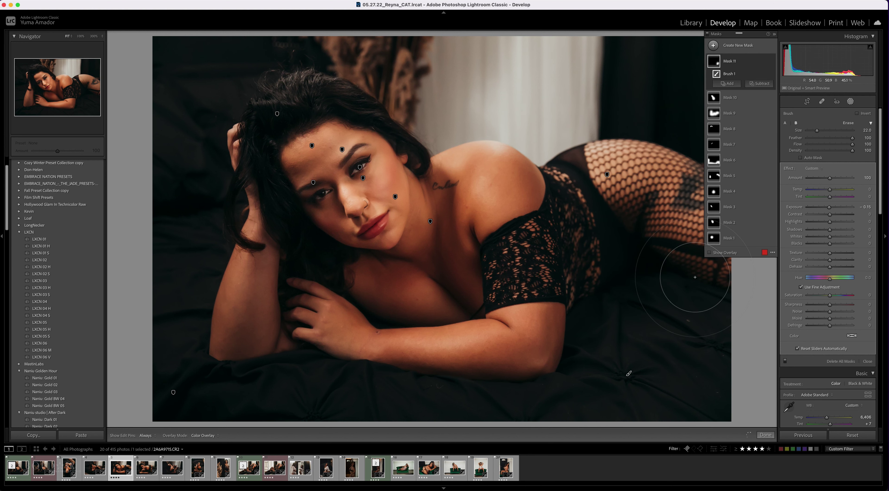
{"action": "key", "text": "k"}
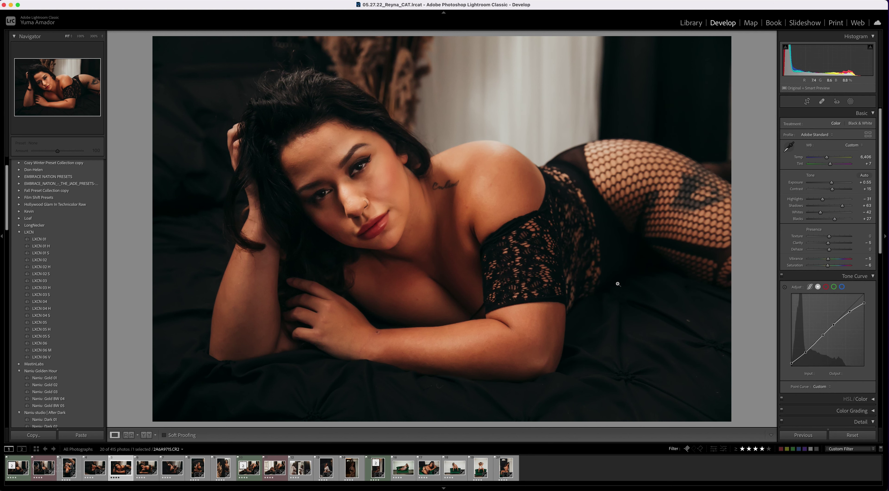
Step: Brush a new mask with reduced feather over the black lace top at sizes 12 and 10, and raise its Clarity to about 15
{"action": "key", "text": "k"}
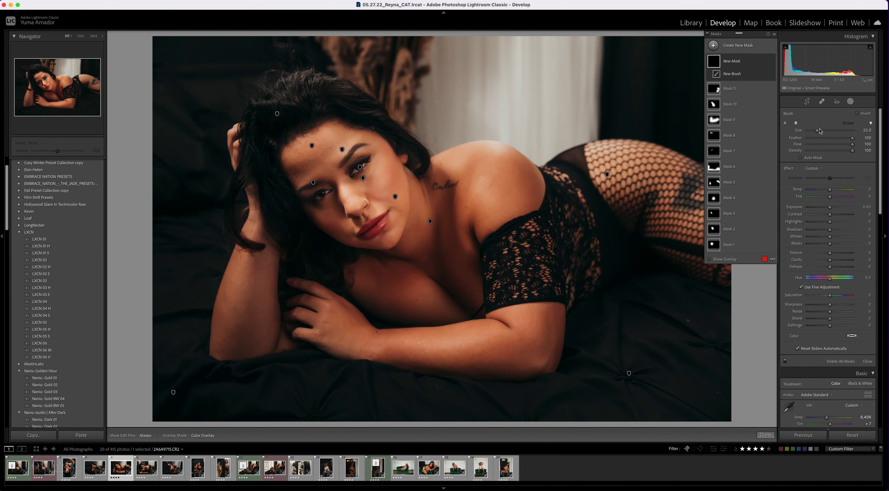
{"action": "left_click_drag", "start_coordinate": [822, 138], "coordinate": [824, 139]}
{"action": "key", "text": "h"}
{"action": "left_click_drag", "start_coordinate": [551, 252], "coordinate": [562, 232]}
{"action": "scroll", "coordinate": [565, 193], "scroll_direction": "down", "scroll_amount": 6}
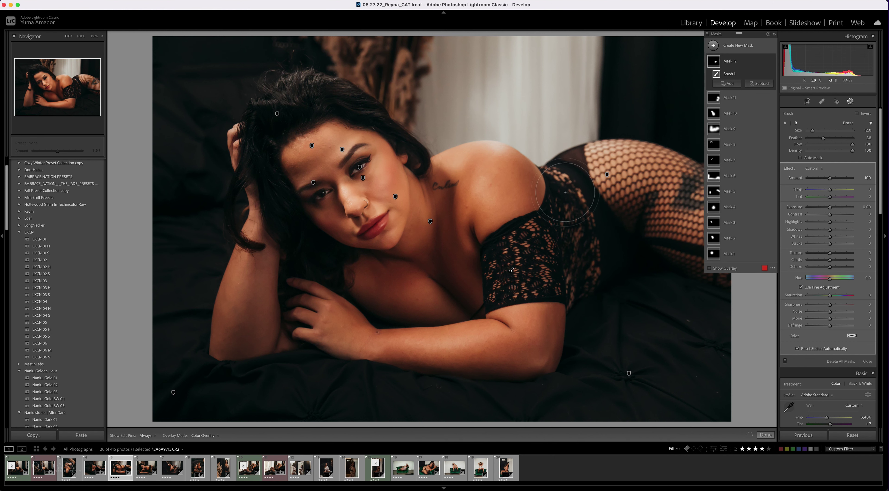
{"action": "left_click_drag", "start_coordinate": [576, 191], "coordinate": [589, 229]}
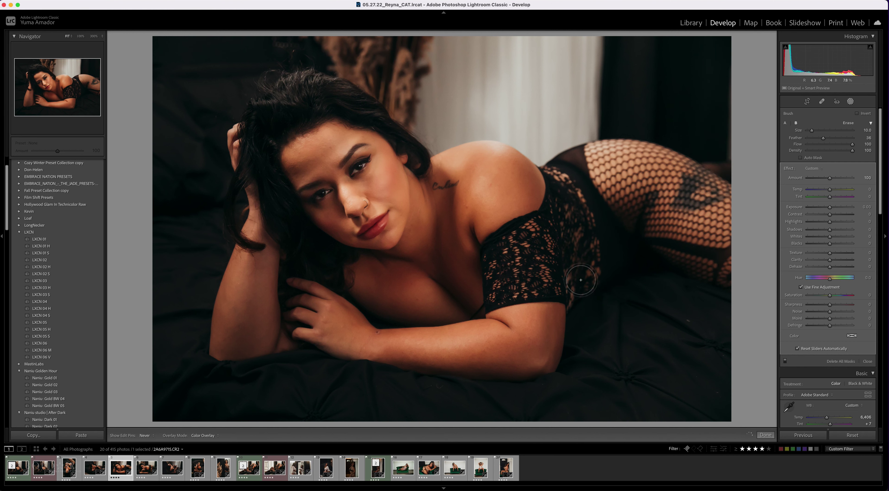
{"action": "key", "text": "h"}
{"action": "left_click_drag", "start_coordinate": [830, 260], "coordinate": [834, 261]}
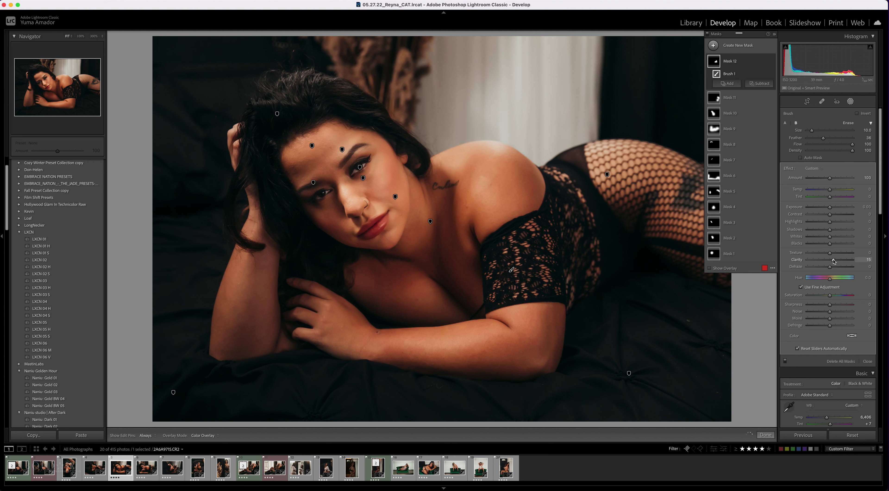
{"action": "key", "text": "shift+w"}
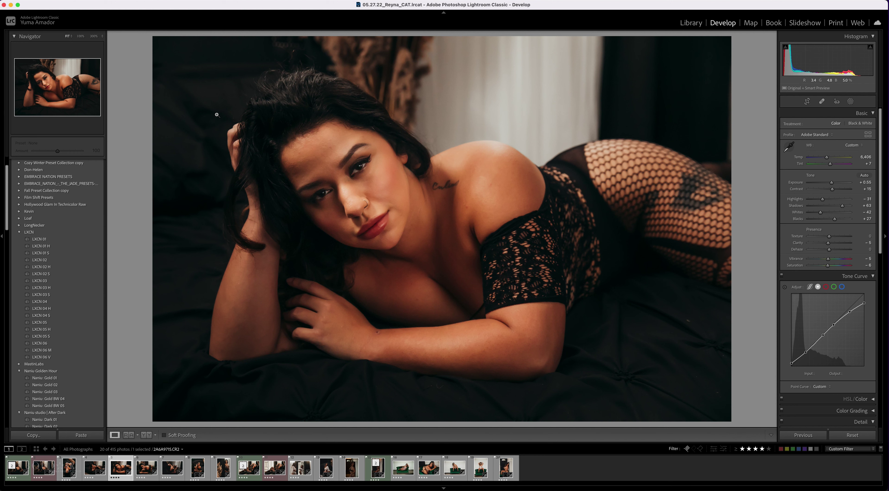
Step: Dab a new size 3 mask with Feather 100 on the bridge of the nose, and lower its Highlights to about -40
{"action": "key", "text": "k"}
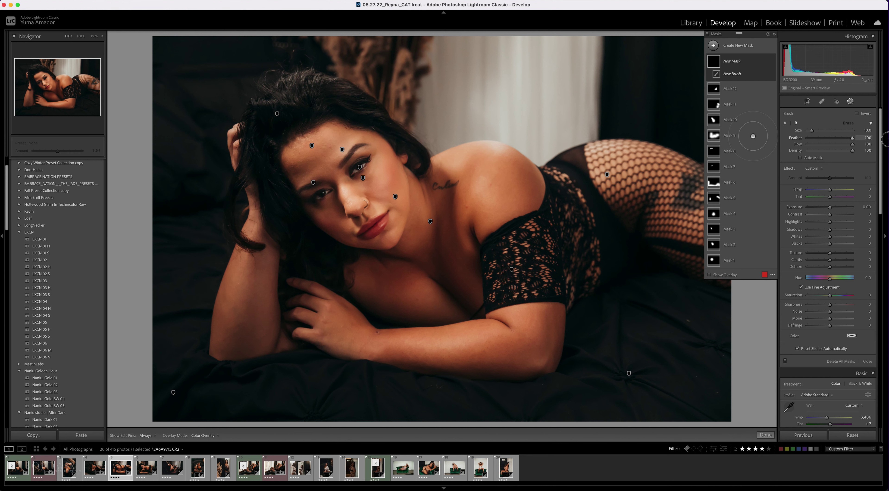
{"action": "left_click_drag", "start_coordinate": [829, 139], "coordinate": [858, 138]}
{"action": "left_click_drag", "start_coordinate": [344, 192], "coordinate": [344, 192]}
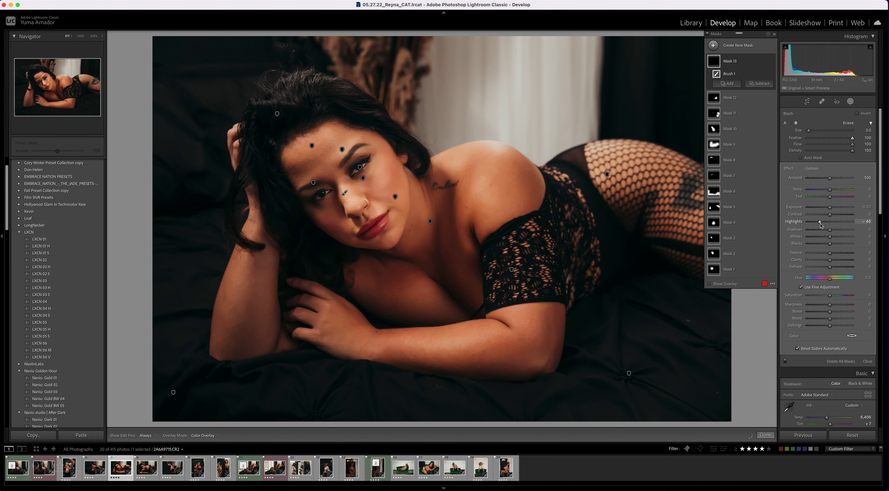
{"action": "key", "text": "k"}
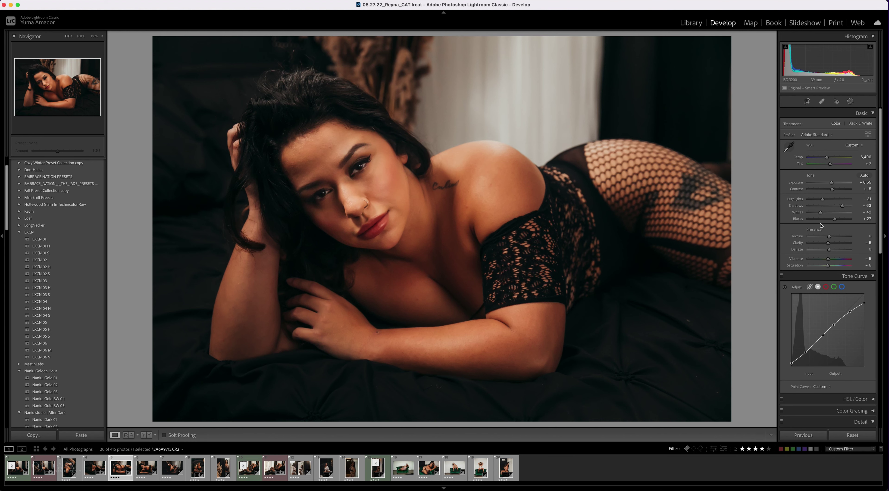
Step: Set the photo's Luminance noise reduction to 30
{"action": "scroll", "coordinate": [822, 327], "scroll_direction": "down", "scroll_amount": 8}
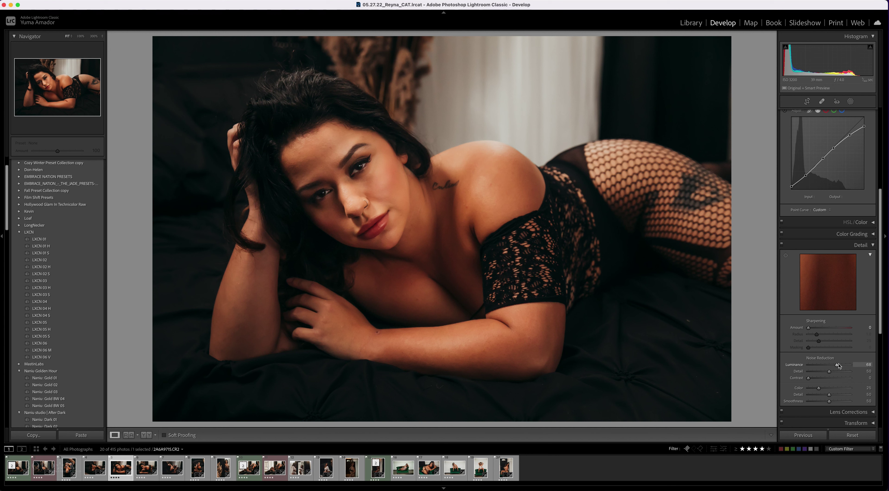
{"action": "left_click_drag", "start_coordinate": [838, 366], "coordinate": [819, 367]}
{"action": "left_click_drag", "start_coordinate": [818, 365], "coordinate": [821, 367]}
Step: Send the selected photo to Adobe Photoshop 2022 for editing, and switch to Photoshop
{"action": "right_click", "coordinate": [119, 459]}
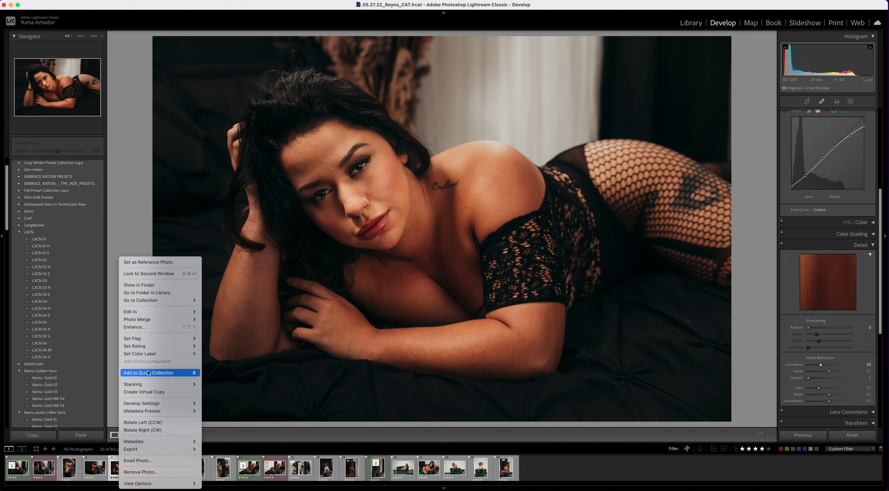
{"action": "mouse_move", "coordinate": [163, 312]}
{"action": "left_click", "coordinate": [245, 312]}
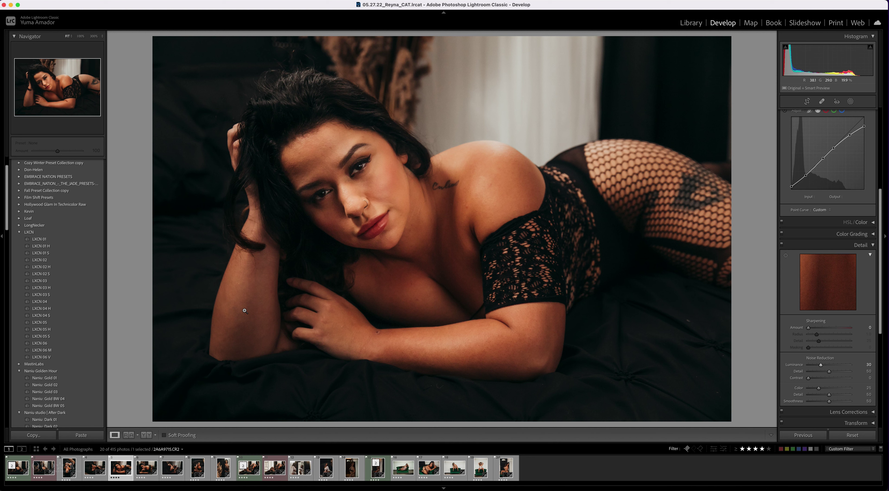
{"action": "mouse_move", "coordinate": [362, 488]}
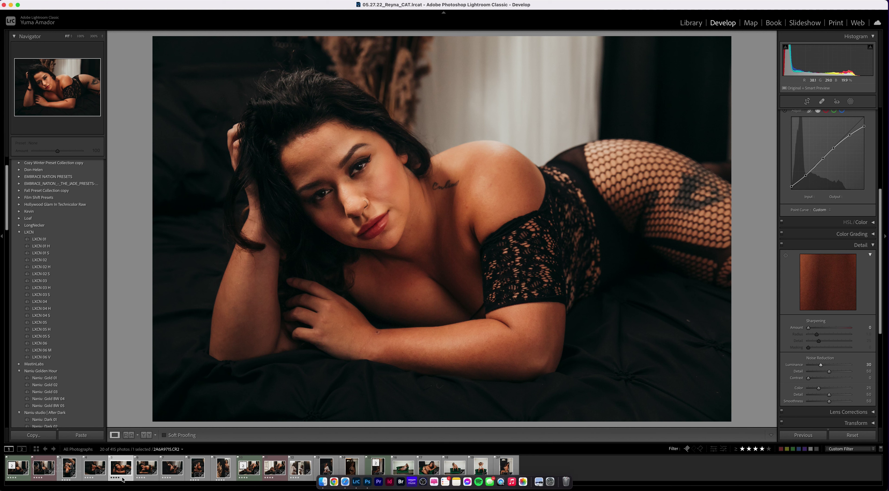
{"action": "left_click", "coordinate": [366, 484]}
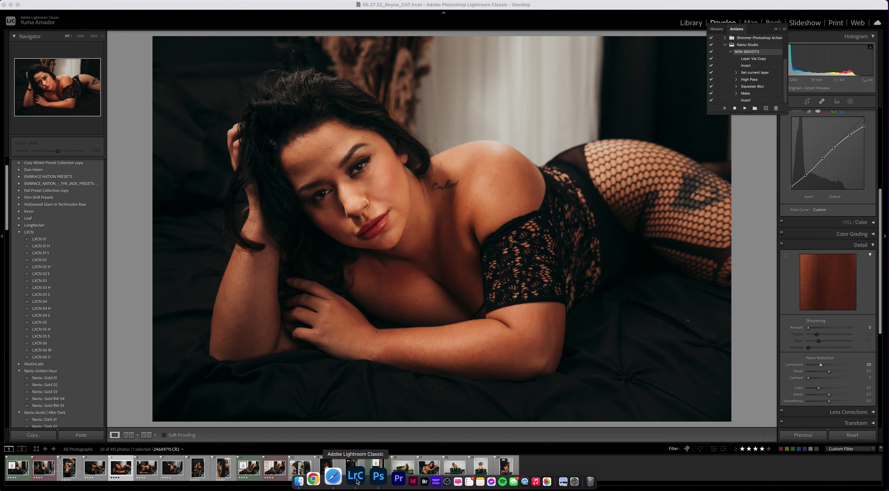
{"action": "left_click", "coordinate": [359, 482]}
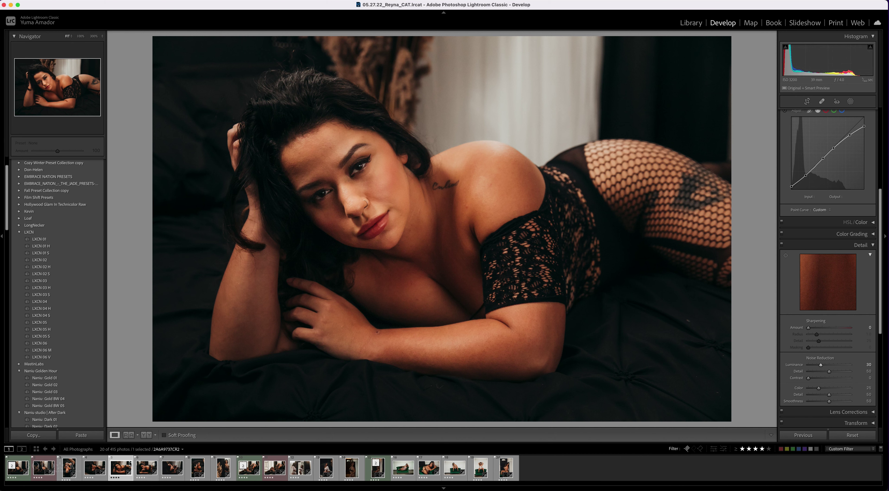
{"action": "left_click", "coordinate": [367, 481]}
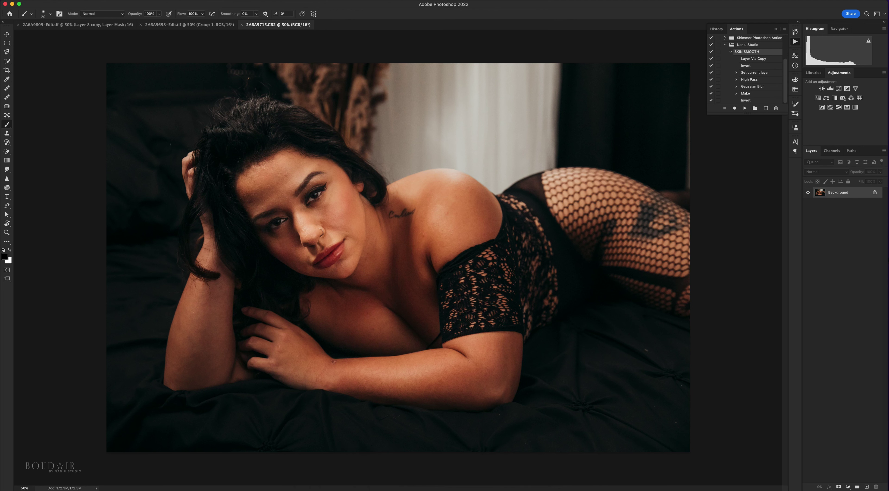
Step: Duplicate the Background layer and choose the Patch tool for retouching the skin on the face
{"action": "key", "text": "super+j"}
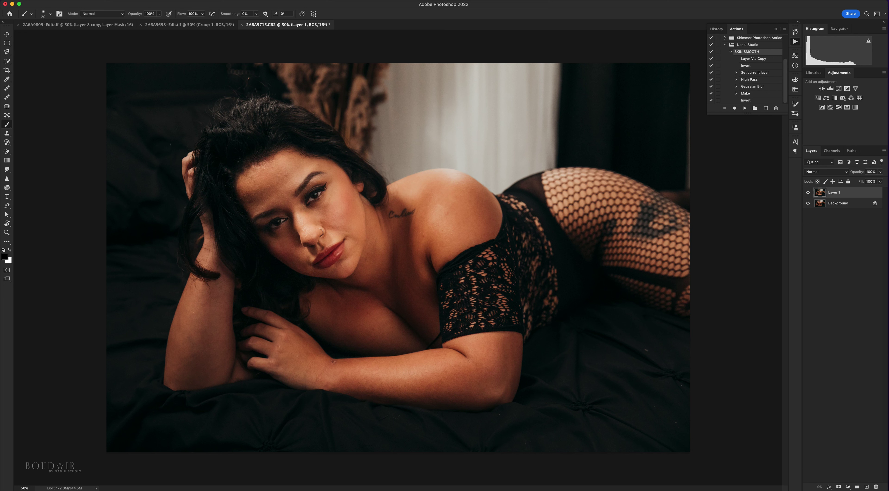
{"action": "left_click", "coordinate": [7, 107]}
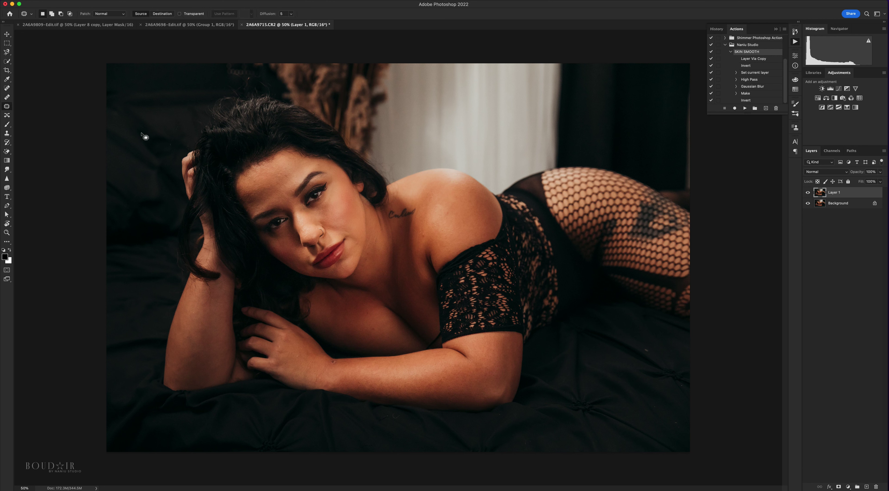
{"action": "key", "text": "super+plus"}
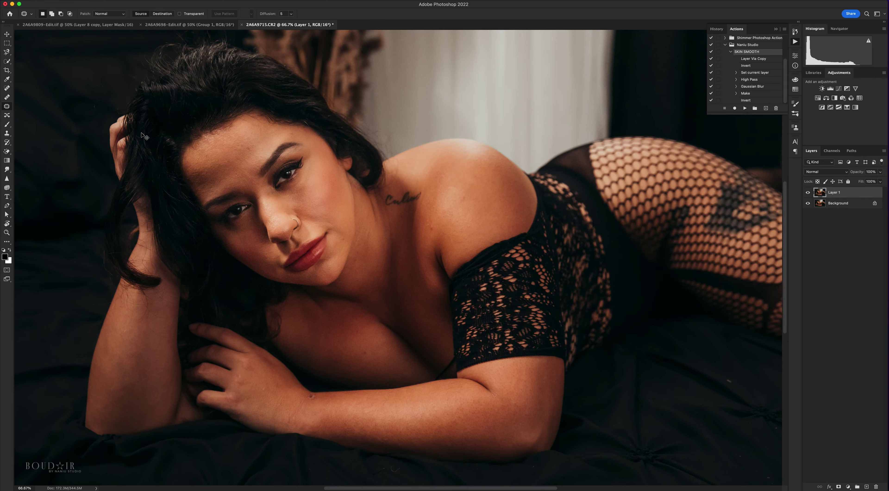
{"action": "key", "text": "super+plus"}
{"action": "left_click_drag", "start_coordinate": [157, 128], "coordinate": [286, 180]}
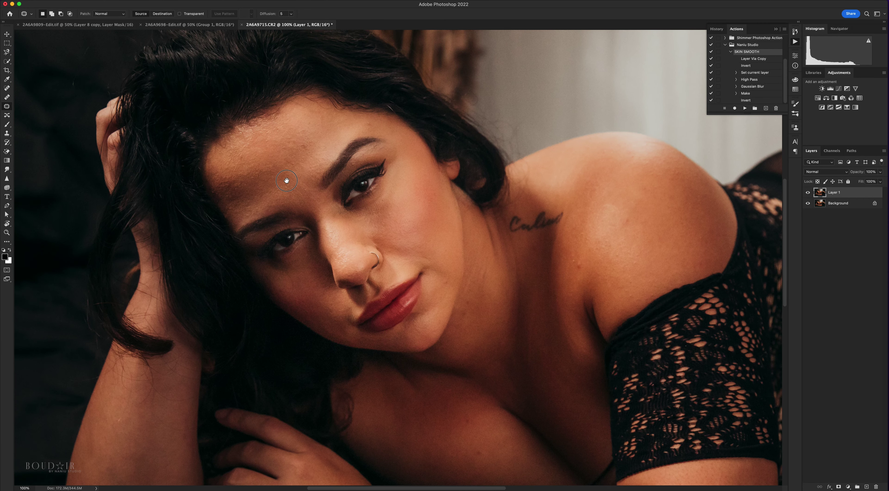
{"action": "key", "text": "super+plus"}
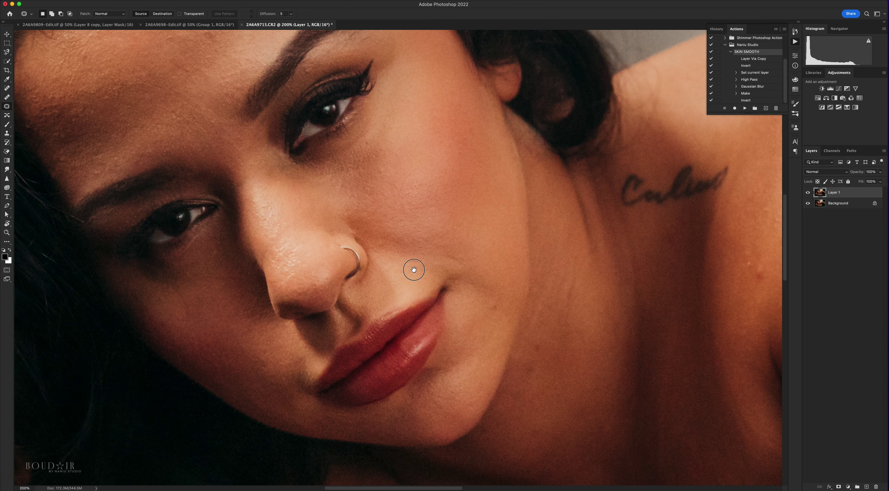
Step: Patch the uneven skin on the forehead above the brightly lit eyebrow with smoother skin from nearby
{"action": "scroll", "coordinate": [413, 268], "scroll_direction": "left", "scroll_amount": 10}
{"action": "scroll", "coordinate": [413, 268], "scroll_direction": "up", "scroll_amount": 5}
{"action": "left_click", "coordinate": [508, 109]}
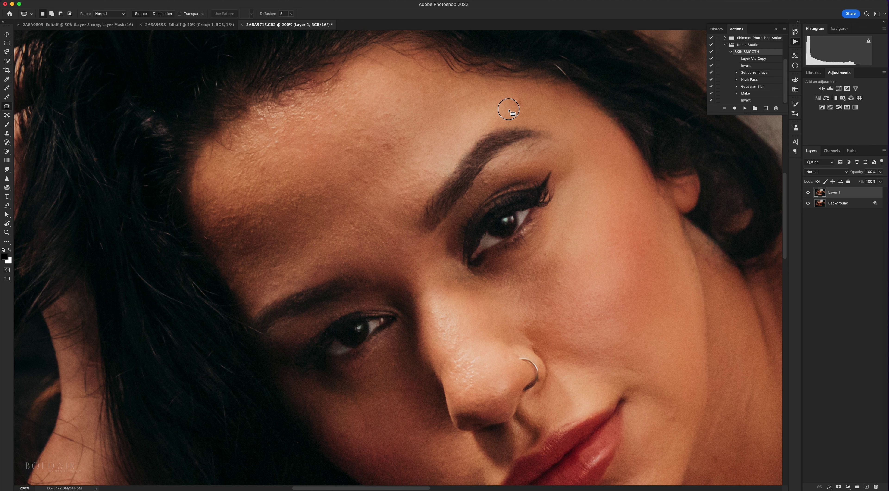
{"action": "left_click", "coordinate": [531, 122]}
{"action": "left_click_drag", "start_coordinate": [531, 122], "coordinate": [538, 90]}
{"action": "left_click", "coordinate": [538, 91]}
{"action": "mouse_move", "coordinate": [393, 86]}
{"action": "left_mouse_down"}
{"action": "mouse_move", "coordinate": [406, 100]}
{"action": "mouse_move", "coordinate": [397, 106]}
{"action": "mouse_move", "coordinate": [397, 98]}
{"action": "mouse_move", "coordinate": [432, 94]}
{"action": "mouse_move", "coordinate": [420, 115]}
{"action": "mouse_move", "coordinate": [421, 89]}
{"action": "left_mouse_up"}
{"action": "mouse_move", "coordinate": [424, 96]}
{"action": "left_mouse_down"}
{"action": "mouse_move", "coordinate": [403, 98]}
{"action": "mouse_move", "coordinate": [482, 100]}
{"action": "mouse_move", "coordinate": [446, 113]}
{"action": "mouse_move", "coordinate": [467, 93]}
{"action": "left_mouse_up"}
{"action": "left_click", "coordinate": [446, 109]}
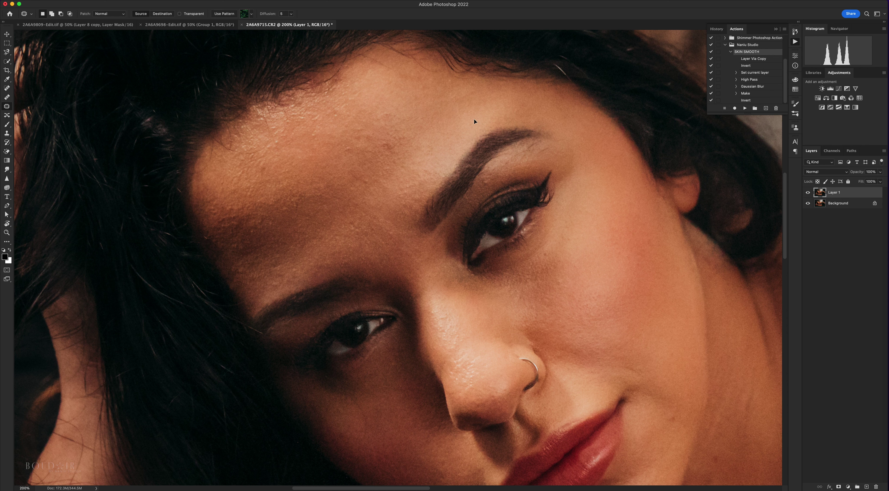
{"action": "left_click", "coordinate": [463, 124]}
Step: Patch the small blemishes on the upper middle of the forehead with cleaner neighbouring skin
{"action": "mouse_move", "coordinate": [385, 76]}
{"action": "left_mouse_down"}
{"action": "mouse_move", "coordinate": [397, 76]}
{"action": "mouse_move", "coordinate": [371, 64]}
{"action": "mouse_move", "coordinate": [390, 131]}
{"action": "mouse_move", "coordinate": [369, 115]}
{"action": "mouse_move", "coordinate": [376, 100]}
{"action": "mouse_move", "coordinate": [393, 111]}
{"action": "mouse_move", "coordinate": [413, 151]}
{"action": "mouse_move", "coordinate": [380, 122]}
{"action": "mouse_move", "coordinate": [393, 120]}
{"action": "left_mouse_up"}
{"action": "left_click", "coordinate": [387, 119]}
{"action": "key", "text": "super+d"}
{"action": "mouse_move", "coordinate": [405, 134]}
{"action": "left_mouse_down"}
{"action": "mouse_move", "coordinate": [434, 125]}
{"action": "mouse_move", "coordinate": [397, 123]}
{"action": "mouse_move", "coordinate": [422, 113]}
{"action": "left_mouse_up"}
{"action": "left_click_drag", "start_coordinate": [410, 119], "coordinate": [435, 115]}
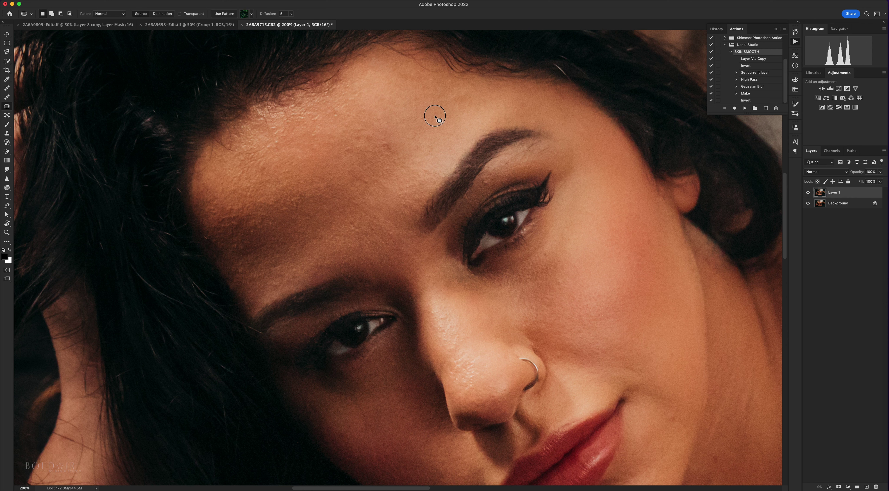
{"action": "left_click", "coordinate": [444, 121]}
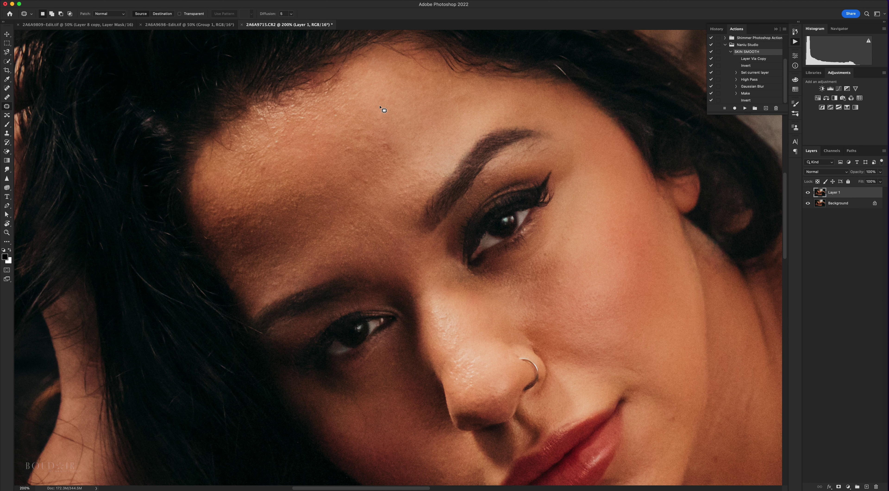
{"action": "mouse_move", "coordinate": [379, 105]}
{"action": "left_mouse_down"}
{"action": "mouse_move", "coordinate": [372, 123]}
{"action": "mouse_move", "coordinate": [357, 103]}
{"action": "mouse_move", "coordinate": [381, 104]}
{"action": "left_mouse_up"}
{"action": "key", "text": "super+d"}
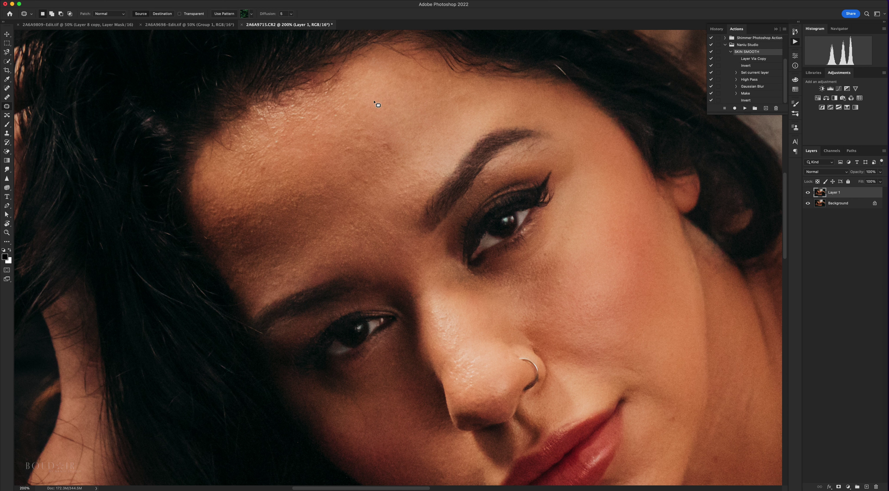
Step: Patch the texture just below the hairline and the darker spot at the centre of the forehead
{"action": "mouse_move", "coordinate": [369, 86]}
{"action": "left_mouse_down"}
{"action": "mouse_move", "coordinate": [349, 112]}
{"action": "mouse_move", "coordinate": [343, 103]}
{"action": "mouse_move", "coordinate": [366, 88]}
{"action": "left_mouse_up"}
{"action": "left_click_drag", "start_coordinate": [361, 94], "coordinate": [403, 96]}
{"action": "key", "text": "super+d"}
{"action": "left_click_drag", "start_coordinate": [327, 114], "coordinate": [327, 116]}
{"action": "mouse_move", "coordinate": [376, 135]}
{"action": "left_mouse_down"}
{"action": "mouse_move", "coordinate": [395, 135]}
{"action": "mouse_move", "coordinate": [382, 149]}
{"action": "mouse_move", "coordinate": [354, 118]}
{"action": "mouse_move", "coordinate": [372, 134]}
{"action": "mouse_move", "coordinate": [394, 117]}
{"action": "mouse_move", "coordinate": [340, 151]}
{"action": "mouse_move", "coordinate": [351, 140]}
{"action": "mouse_move", "coordinate": [332, 168]}
{"action": "left_mouse_up"}
{"action": "key", "text": "super+d"}
{"action": "key", "text": "super+d"}
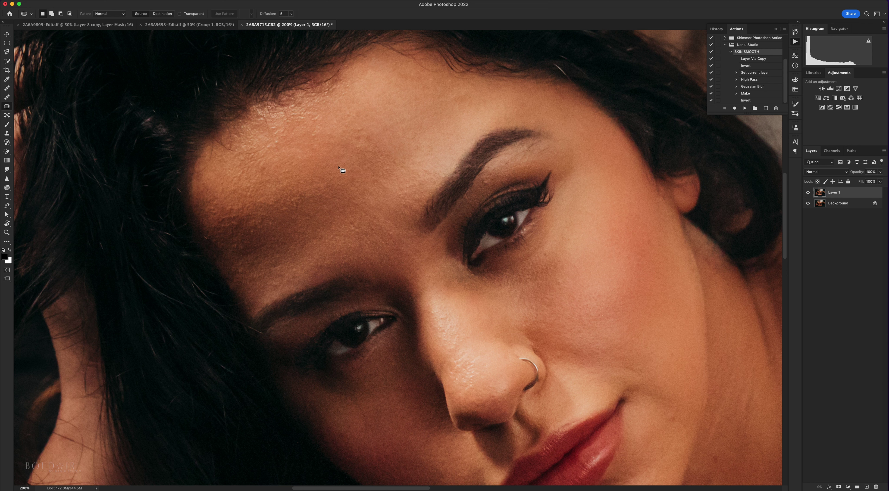
Step: Patch the remaining spots across the middle of the forehead down toward the inner end of the lit eyebrow
{"action": "mouse_move", "coordinate": [323, 125]}
{"action": "left_mouse_down"}
{"action": "mouse_move", "coordinate": [312, 147]}
{"action": "mouse_move", "coordinate": [313, 128]}
{"action": "mouse_move", "coordinate": [361, 125]}
{"action": "mouse_move", "coordinate": [375, 138]}
{"action": "mouse_move", "coordinate": [352, 138]}
{"action": "mouse_move", "coordinate": [371, 117]}
{"action": "mouse_move", "coordinate": [364, 139]}
{"action": "mouse_move", "coordinate": [383, 120]}
{"action": "mouse_move", "coordinate": [389, 126]}
{"action": "mouse_move", "coordinate": [389, 106]}
{"action": "left_mouse_up"}
{"action": "key", "text": "super+d"}
{"action": "key", "text": "super+d"}
{"action": "left_click_drag", "start_coordinate": [384, 142], "coordinate": [377, 138]}
{"action": "left_click_drag", "start_coordinate": [377, 141], "coordinate": [384, 124]}
{"action": "mouse_move", "coordinate": [408, 145]}
{"action": "left_mouse_down"}
{"action": "mouse_move", "coordinate": [396, 160]}
{"action": "mouse_move", "coordinate": [364, 147]}
{"action": "mouse_move", "coordinate": [373, 142]}
{"action": "left_mouse_up"}
{"action": "left_click_drag", "start_coordinate": [381, 153], "coordinate": [404, 113]}
{"action": "left_click", "coordinate": [400, 156]}
{"action": "mouse_move", "coordinate": [400, 156]}
{"action": "left_mouse_down"}
{"action": "mouse_move", "coordinate": [401, 168]}
{"action": "mouse_move", "coordinate": [400, 160]}
{"action": "left_mouse_up"}
{"action": "left_click_drag", "start_coordinate": [405, 162], "coordinate": [417, 148]}
{"action": "key", "text": "super+d"}
{"action": "left_click_drag", "start_coordinate": [333, 139], "coordinate": [312, 139]}
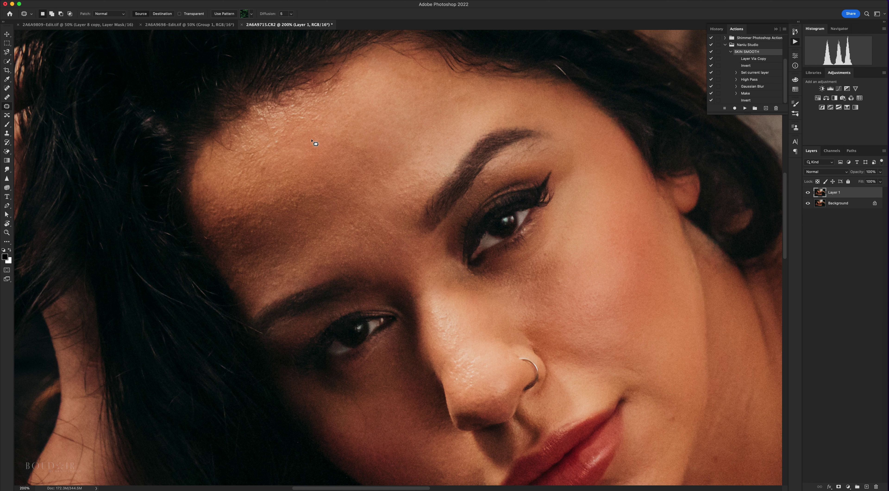
Step: Patch the shiny, bumpy skin along the edge of the hairline with smoother forehead skin
{"action": "left_click", "coordinate": [350, 95]}
{"action": "mouse_move", "coordinate": [339, 93]}
{"action": "left_mouse_down"}
{"action": "mouse_move", "coordinate": [350, 95]}
{"action": "mouse_move", "coordinate": [337, 84]}
{"action": "mouse_move", "coordinate": [275, 147]}
{"action": "mouse_move", "coordinate": [299, 130]}
{"action": "mouse_move", "coordinate": [296, 146]}
{"action": "mouse_move", "coordinate": [279, 129]}
{"action": "left_mouse_up"}
{"action": "key", "text": "super+d"}
{"action": "left_click", "coordinate": [257, 121]}
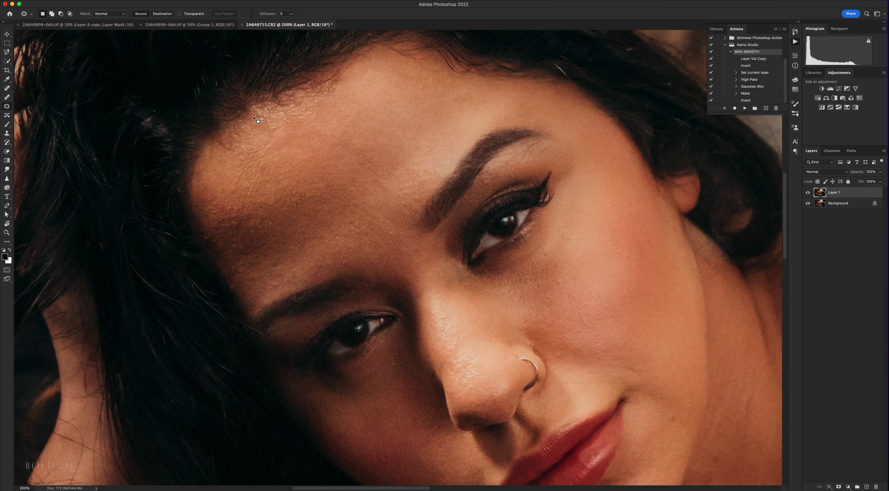
{"action": "mouse_move", "coordinate": [328, 103]}
{"action": "left_mouse_down"}
{"action": "mouse_move", "coordinate": [299, 125]}
{"action": "mouse_move", "coordinate": [312, 102]}
{"action": "mouse_move", "coordinate": [321, 120]}
{"action": "left_mouse_up"}
{"action": "mouse_move", "coordinate": [313, 113]}
{"action": "left_mouse_down"}
{"action": "mouse_move", "coordinate": [262, 152]}
{"action": "mouse_move", "coordinate": [280, 129]}
{"action": "mouse_move", "coordinate": [261, 155]}
{"action": "mouse_move", "coordinate": [277, 130]}
{"action": "mouse_move", "coordinate": [292, 151]}
{"action": "mouse_move", "coordinate": [270, 139]}
{"action": "mouse_move", "coordinate": [272, 131]}
{"action": "left_mouse_up"}
Step: Patch the shiny bumps in the corner of the forehead where the hairline curves down to the temple
{"action": "left_click", "coordinate": [293, 124]}
{"action": "left_click", "coordinate": [291, 150]}
{"action": "left_click_drag", "start_coordinate": [271, 135], "coordinate": [267, 117]}
{"action": "left_click", "coordinate": [265, 134]}
{"action": "mouse_move", "coordinate": [290, 143]}
{"action": "left_mouse_down"}
{"action": "mouse_move", "coordinate": [264, 149]}
{"action": "mouse_move", "coordinate": [276, 142]}
{"action": "left_mouse_up"}
{"action": "left_click", "coordinate": [278, 138]}
{"action": "left_click", "coordinate": [275, 124]}
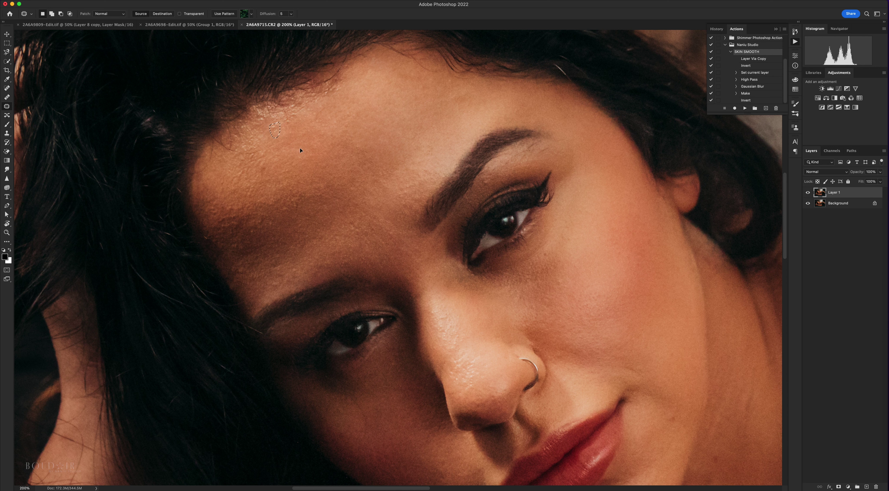
{"action": "mouse_move", "coordinate": [340, 108]}
{"action": "left_mouse_down"}
{"action": "mouse_move", "coordinate": [311, 100]}
{"action": "mouse_move", "coordinate": [331, 131]}
{"action": "left_mouse_up"}
{"action": "key", "text": "super+d"}
Step: Patch the textured skin from the temple side of the forehead across to its shadowed middle
{"action": "mouse_move", "coordinate": [258, 143]}
{"action": "left_mouse_down"}
{"action": "mouse_move", "coordinate": [275, 174]}
{"action": "mouse_move", "coordinate": [240, 182]}
{"action": "left_mouse_up"}
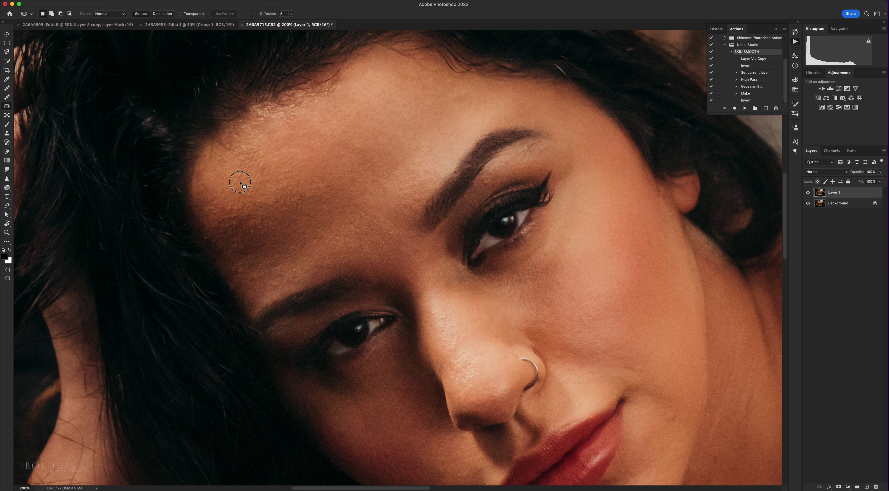
{"action": "mouse_move", "coordinate": [251, 138]}
{"action": "left_mouse_down"}
{"action": "mouse_move", "coordinate": [270, 152]}
{"action": "mouse_move", "coordinate": [275, 178]}
{"action": "mouse_move", "coordinate": [233, 181]}
{"action": "mouse_move", "coordinate": [232, 157]}
{"action": "mouse_move", "coordinate": [292, 144]}
{"action": "left_mouse_up"}
{"action": "left_click", "coordinate": [302, 142]}
{"action": "mouse_move", "coordinate": [317, 201]}
{"action": "left_mouse_down"}
{"action": "mouse_move", "coordinate": [286, 180]}
{"action": "mouse_move", "coordinate": [293, 173]}
{"action": "left_mouse_up"}
{"action": "left_click_drag", "start_coordinate": [297, 188], "coordinate": [327, 171]}
{"action": "left_click", "coordinate": [338, 202]}
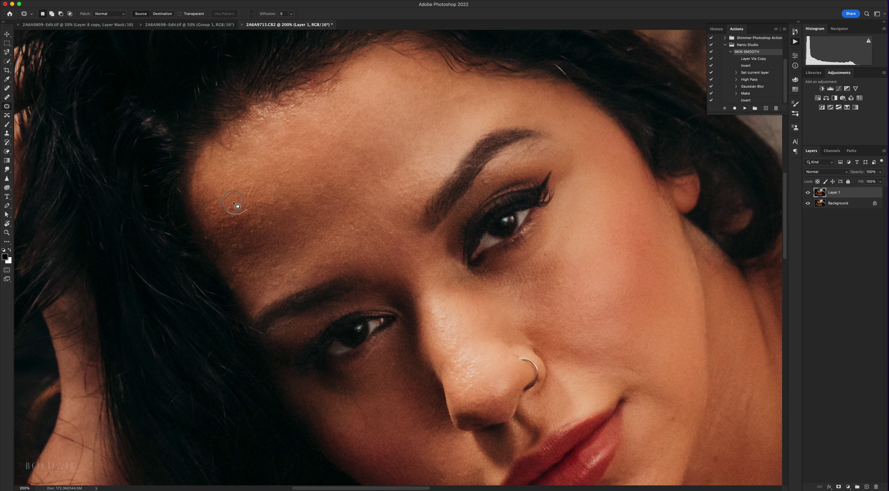
Step: Patch the cluster of small bumps on the shadowed side of the forehead beside the temple
{"action": "mouse_move", "coordinate": [221, 182]}
{"action": "left_mouse_down"}
{"action": "mouse_move", "coordinate": [249, 199]}
{"action": "mouse_move", "coordinate": [244, 176]}
{"action": "mouse_move", "coordinate": [223, 177]}
{"action": "left_mouse_up"}
{"action": "left_click", "coordinate": [221, 173]}
{"action": "mouse_move", "coordinate": [268, 204]}
{"action": "left_mouse_down"}
{"action": "mouse_move", "coordinate": [274, 213]}
{"action": "mouse_move", "coordinate": [269, 203]}
{"action": "left_mouse_up"}
{"action": "mouse_move", "coordinate": [272, 209]}
{"action": "left_mouse_down"}
{"action": "mouse_move", "coordinate": [292, 218]}
{"action": "mouse_move", "coordinate": [280, 207]}
{"action": "mouse_move", "coordinate": [288, 204]}
{"action": "mouse_move", "coordinate": [296, 223]}
{"action": "left_mouse_up"}
{"action": "left_click", "coordinate": [280, 196]}
{"action": "left_click", "coordinate": [225, 215]}
{"action": "left_click", "coordinate": [232, 217]}
{"action": "mouse_move", "coordinate": [215, 205]}
{"action": "left_mouse_down"}
{"action": "mouse_move", "coordinate": [218, 218]}
{"action": "mouse_move", "coordinate": [210, 196]}
{"action": "mouse_move", "coordinate": [228, 184]}
{"action": "mouse_move", "coordinate": [220, 188]}
{"action": "left_mouse_up"}
{"action": "left_click", "coordinate": [211, 196]}
{"action": "mouse_move", "coordinate": [221, 187]}
{"action": "left_mouse_down"}
{"action": "mouse_move", "coordinate": [265, 182]}
{"action": "mouse_move", "coordinate": [258, 198]}
{"action": "mouse_move", "coordinate": [254, 178]}
{"action": "mouse_move", "coordinate": [280, 182]}
{"action": "mouse_move", "coordinate": [293, 185]}
{"action": "mouse_move", "coordinate": [290, 199]}
{"action": "mouse_move", "coordinate": [271, 186]}
{"action": "mouse_move", "coordinate": [265, 163]}
{"action": "left_mouse_up"}
{"action": "left_click", "coordinate": [250, 182]}
{"action": "mouse_move", "coordinate": [240, 224]}
{"action": "left_mouse_down"}
{"action": "mouse_move", "coordinate": [217, 226]}
{"action": "mouse_move", "coordinate": [217, 216]}
{"action": "mouse_move", "coordinate": [237, 217]}
{"action": "left_mouse_up"}
{"action": "left_click", "coordinate": [237, 227]}
{"action": "mouse_move", "coordinate": [307, 184]}
{"action": "left_mouse_down"}
{"action": "mouse_move", "coordinate": [326, 195]}
{"action": "mouse_move", "coordinate": [307, 211]}
{"action": "left_mouse_up"}
{"action": "key", "text": "super+d"}
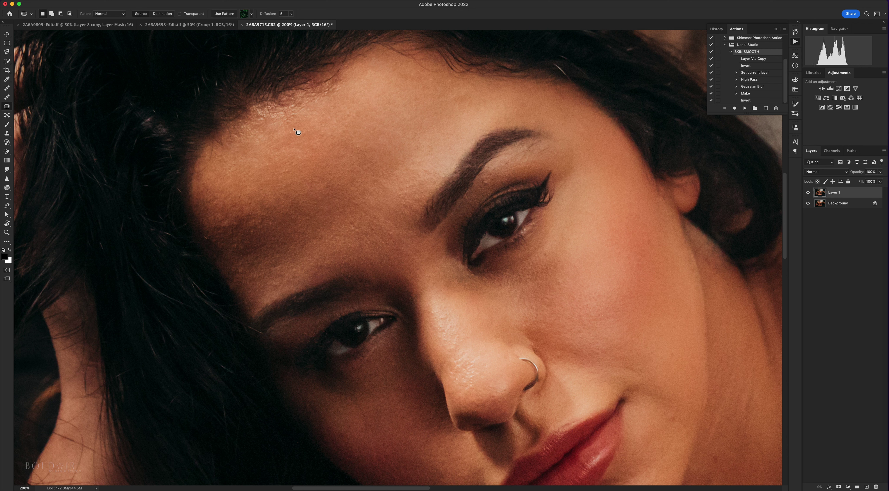
Step: Patch the last shiny spots directly under the hairline at the top of the forehead
{"action": "mouse_move", "coordinate": [302, 113]}
{"action": "left_mouse_down"}
{"action": "mouse_move", "coordinate": [293, 112]}
{"action": "mouse_move", "coordinate": [303, 110]}
{"action": "left_mouse_up"}
{"action": "mouse_move", "coordinate": [293, 119]}
{"action": "left_mouse_down"}
{"action": "mouse_move", "coordinate": [315, 125]}
{"action": "mouse_move", "coordinate": [277, 115]}
{"action": "mouse_move", "coordinate": [289, 111]}
{"action": "left_mouse_up"}
{"action": "key", "text": "super+d"}
{"action": "left_click_drag", "start_coordinate": [284, 117], "coordinate": [299, 132]}
{"action": "key", "text": "super+d"}
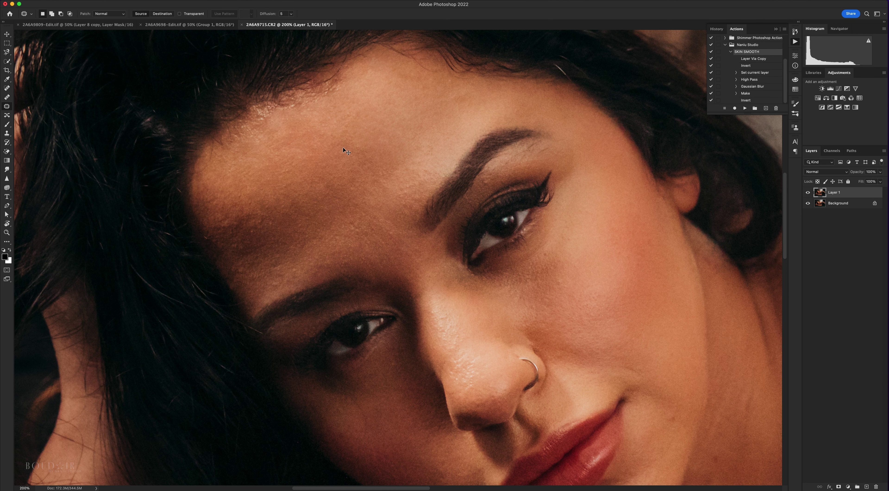
Step: Try to patch a larger shadowed area near the temple with skin from the middle of the forehead
{"action": "key", "text": "super+minus"}
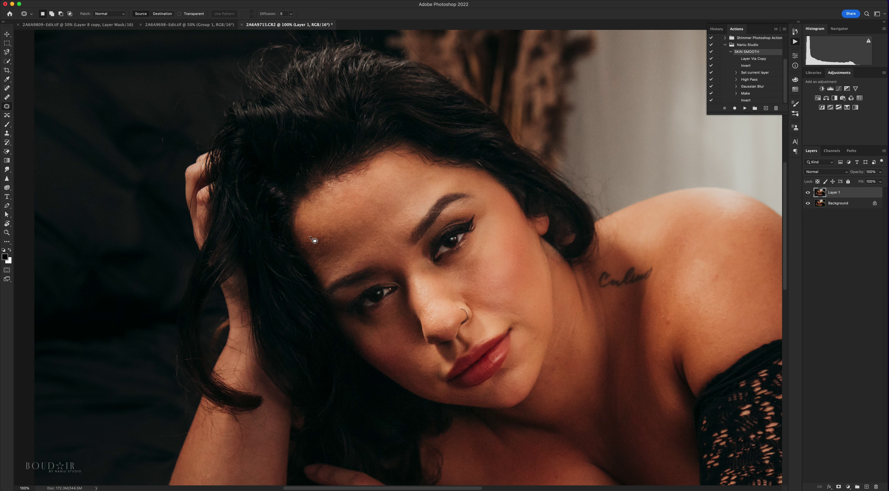
{"action": "mouse_move", "coordinate": [308, 227]}
{"action": "left_mouse_down"}
{"action": "mouse_move", "coordinate": [293, 228]}
{"action": "mouse_move", "coordinate": [334, 241]}
{"action": "mouse_move", "coordinate": [324, 260]}
{"action": "mouse_move", "coordinate": [307, 230]}
{"action": "mouse_move", "coordinate": [352, 237]}
{"action": "left_mouse_up"}
{"action": "key", "text": "super+d"}
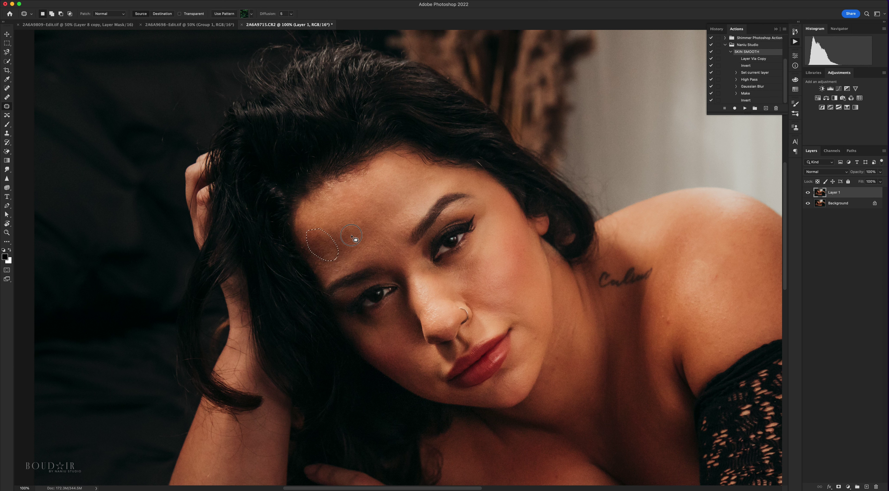
{"action": "key", "text": "super+d"}
{"action": "key", "text": "super+z"}
{"action": "key", "text": "super+z"}
{"action": "key", "text": "super+z"}
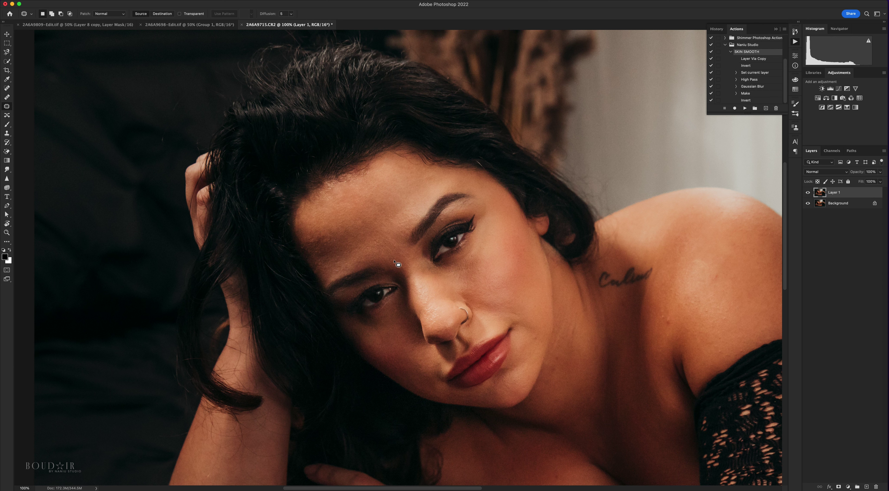
Step: Try to patch the uneven skin and shine down the bridge of the nose
{"action": "mouse_move", "coordinate": [372, 240]}
{"action": "left_mouse_down"}
{"action": "mouse_move", "coordinate": [425, 228]}
{"action": "mouse_move", "coordinate": [440, 264]}
{"action": "left_mouse_up"}
{"action": "key", "text": "super+d"}
{"action": "scroll", "coordinate": [395, 255], "scroll_direction": "down", "scroll_amount": 3}
{"action": "mouse_move", "coordinate": [425, 232]}
{"action": "left_mouse_down"}
{"action": "mouse_move", "coordinate": [437, 272]}
{"action": "mouse_move", "coordinate": [419, 250]}
{"action": "mouse_move", "coordinate": [414, 224]}
{"action": "mouse_move", "coordinate": [438, 242]}
{"action": "left_mouse_up"}
{"action": "key", "text": "super+d"}
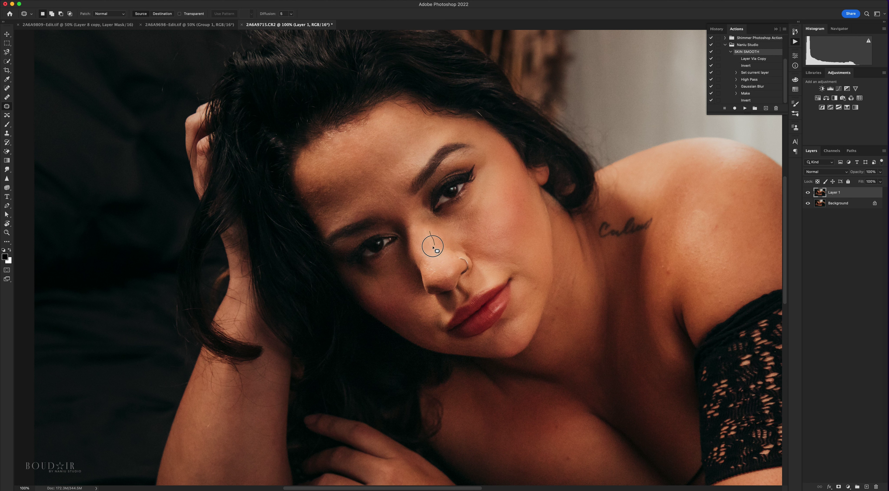
{"action": "mouse_move", "coordinate": [429, 261]}
{"action": "left_mouse_down"}
{"action": "mouse_move", "coordinate": [441, 277]}
{"action": "mouse_move", "coordinate": [424, 239]}
{"action": "mouse_move", "coordinate": [438, 272]}
{"action": "mouse_move", "coordinate": [428, 272]}
{"action": "mouse_move", "coordinate": [425, 256]}
{"action": "mouse_move", "coordinate": [444, 238]}
{"action": "left_mouse_up"}
{"action": "key", "text": "super+d"}
{"action": "key", "text": "super+d"}
Step: Undo the patches on the nose bridge and clear the selection
{"action": "key", "text": "super+z"}
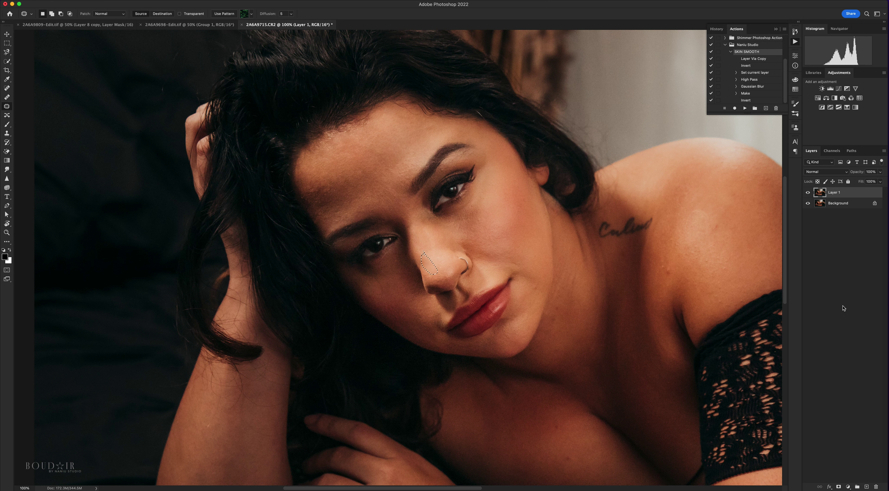
{"action": "key", "text": "super+z"}
{"action": "key", "text": "super+shift+z"}
{"action": "key", "text": "super+d"}
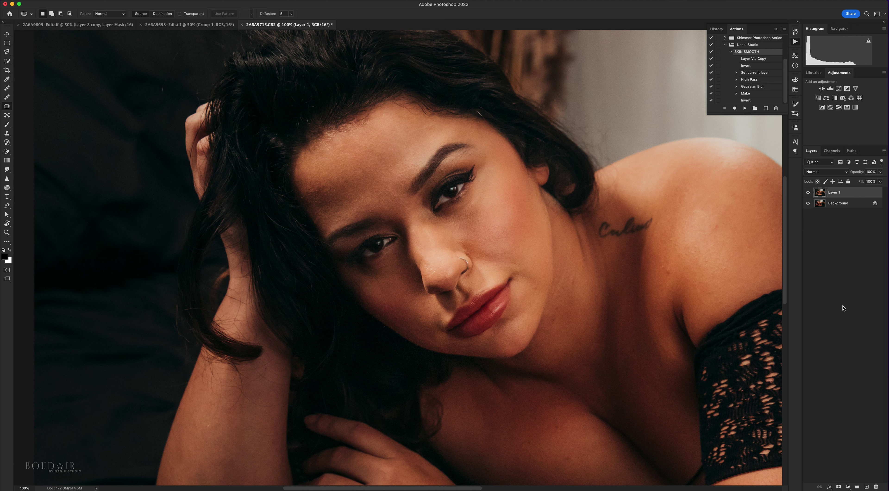
{"action": "key", "text": "super+z"}
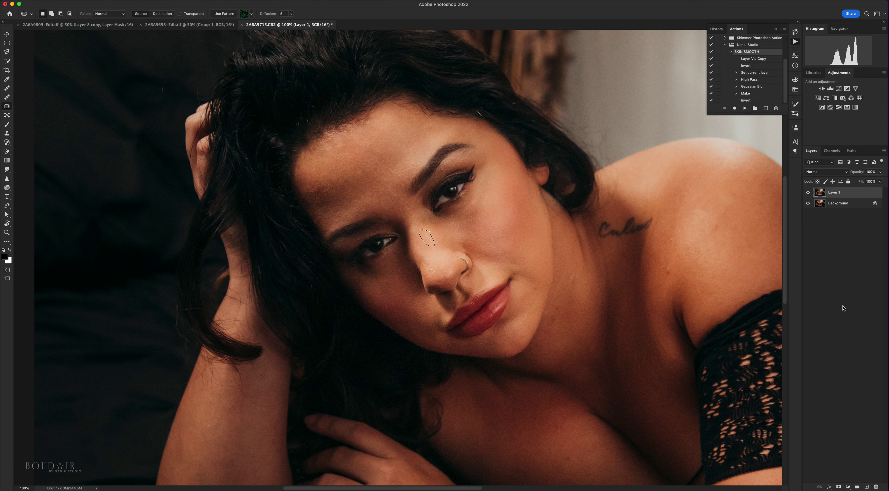
{"action": "key", "text": "super+d"}
{"action": "key", "text": "super+z"}
{"action": "left_click", "coordinate": [452, 239]}
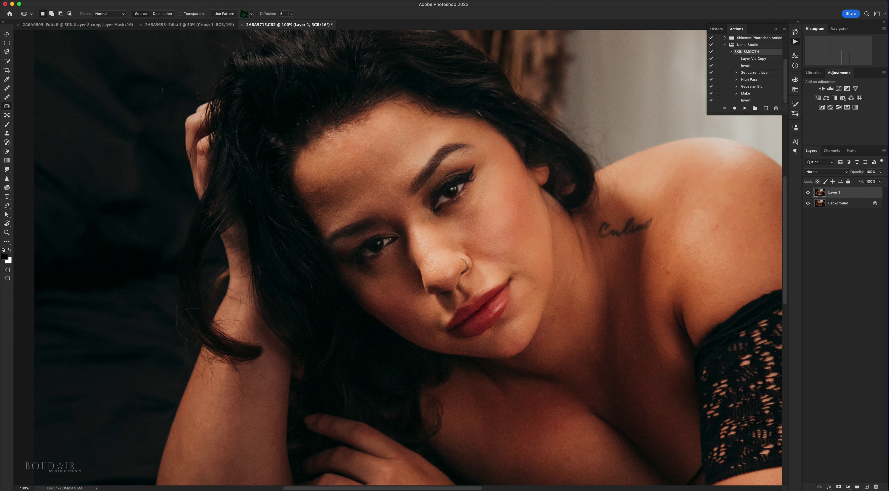
Step: Add a new layer and prepare an enlarged 6% opacity brush with a skin tone sampled from the nose
{"action": "left_click", "coordinate": [867, 487]}
{"action": "left_click", "coordinate": [7, 123]}
{"action": "left_click_drag", "start_coordinate": [133, 17], "coordinate": [99, 17]}
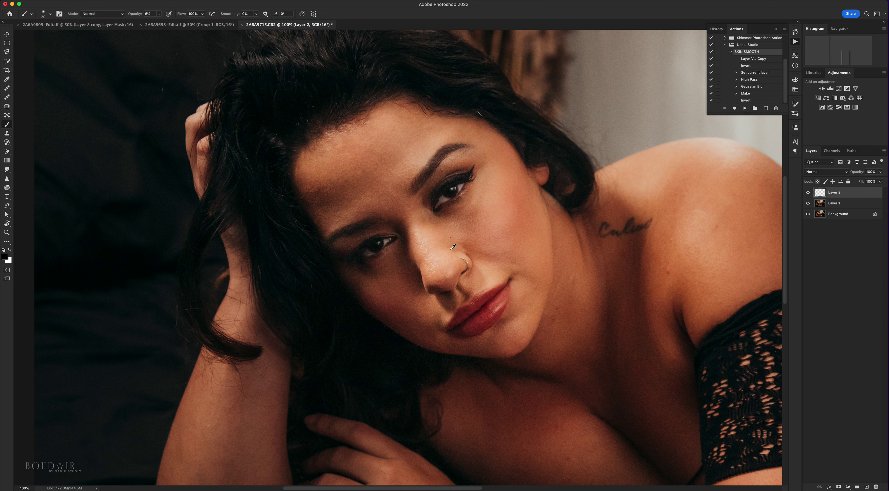
{"action": "left_click", "coordinate": [436, 246], "text": "alt"}
{"action": "key", "text": "bracketright"}
{"action": "key", "text": "bracketright"}
{"action": "key", "text": "bracketright"}
{"action": "key", "text": "bracketright"}
Step: Raise the brush opacity to 26% and delete the new layer above Layer 1
{"action": "left_click", "coordinate": [808, 193]}
{"action": "left_click", "coordinate": [808, 193]}
{"action": "left_click_drag", "start_coordinate": [140, 15], "coordinate": [144, 13]}
{"action": "left_click", "coordinate": [808, 192]}
{"action": "left_click_drag", "start_coordinate": [836, 195], "coordinate": [876, 487]}
{"action": "key", "text": "super+shift+alt+n"}
{"action": "key", "text": "Delete"}
{"action": "key", "text": "super+shift+alt+n"}
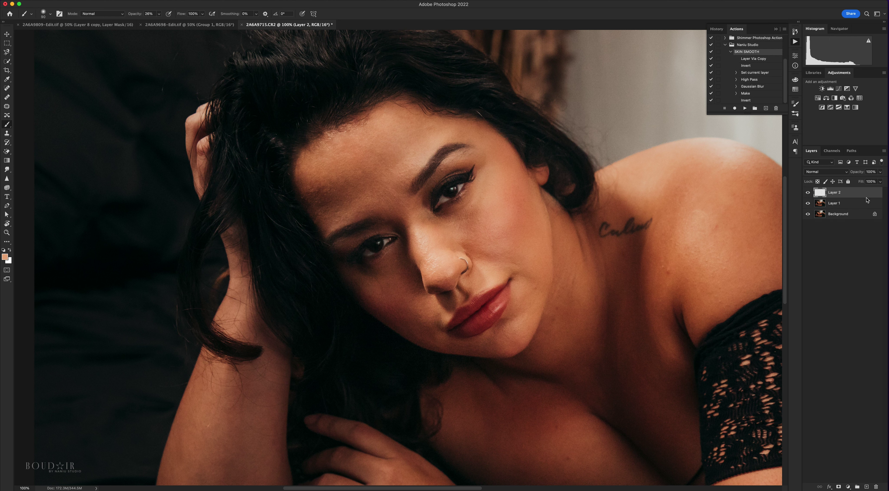
{"action": "key", "text": "BackSpace"}
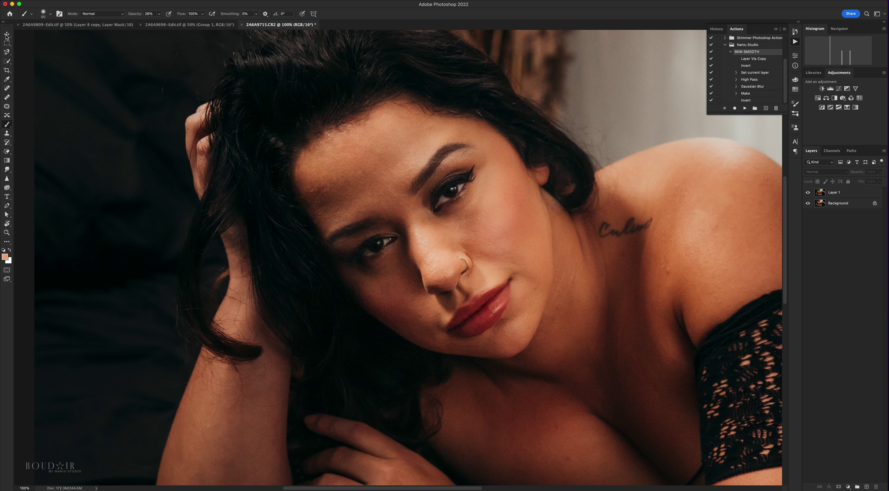
Step: Duplicate Layer 1 and choose the Patch tool for working on the copy
{"action": "left_click", "coordinate": [6, 35]}
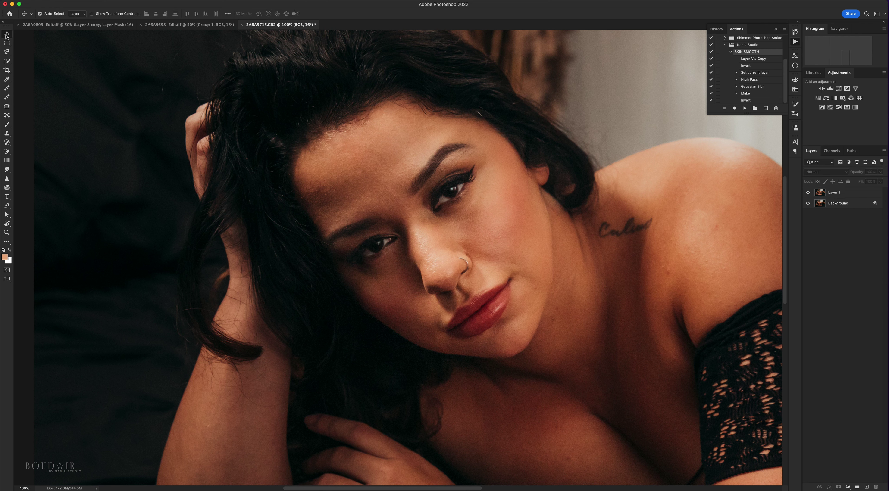
{"action": "left_click", "coordinate": [842, 194]}
{"action": "key", "text": "super+j"}
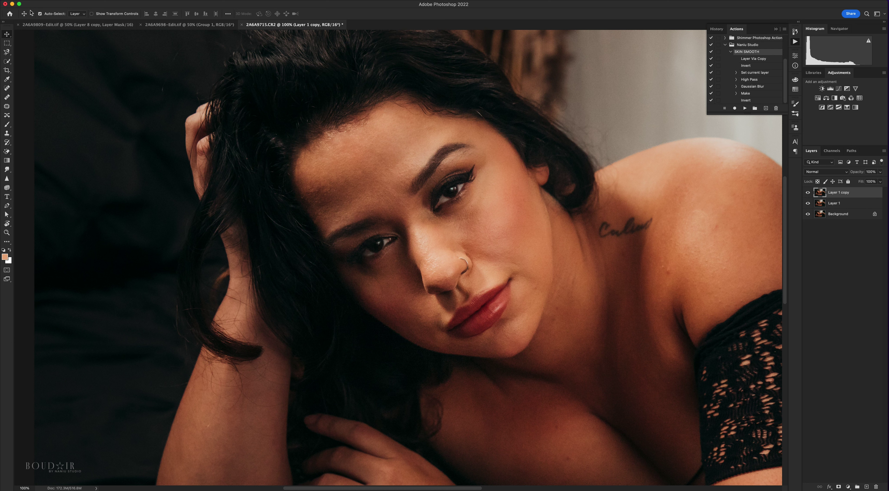
{"action": "left_click", "coordinate": [7, 106]}
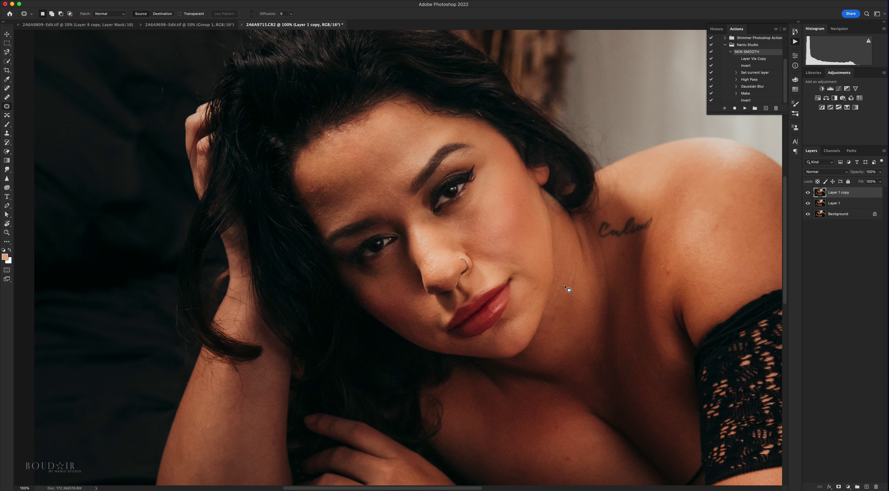
Step: Patch the highlights along the bridge and shadowed side of the nose on the duplicate layer
{"action": "mouse_move", "coordinate": [430, 228]}
{"action": "left_mouse_down"}
{"action": "mouse_move", "coordinate": [437, 260]}
{"action": "mouse_move", "coordinate": [428, 268]}
{"action": "mouse_move", "coordinate": [416, 233]}
{"action": "mouse_move", "coordinate": [424, 227]}
{"action": "mouse_move", "coordinate": [435, 238]}
{"action": "mouse_move", "coordinate": [417, 243]}
{"action": "mouse_move", "coordinate": [428, 257]}
{"action": "left_mouse_up"}
{"action": "key", "text": "super+d"}
{"action": "mouse_move", "coordinate": [420, 250]}
{"action": "left_mouse_down"}
{"action": "mouse_move", "coordinate": [422, 236]}
{"action": "mouse_move", "coordinate": [420, 257]}
{"action": "mouse_move", "coordinate": [420, 228]}
{"action": "left_mouse_up"}
{"action": "key", "text": "super+d"}
{"action": "mouse_move", "coordinate": [420, 237]}
{"action": "left_mouse_down"}
{"action": "mouse_move", "coordinate": [423, 230]}
{"action": "mouse_move", "coordinate": [413, 243]}
{"action": "mouse_move", "coordinate": [421, 226]}
{"action": "left_mouse_up"}
{"action": "key", "text": "super+d"}
Step: Try to patch the upper side of the nose bridge beside the inner corner of the eye
{"action": "left_click_drag", "start_coordinate": [417, 235], "coordinate": [427, 234]}
{"action": "key", "text": "super+d"}
{"action": "key", "text": "super+z"}
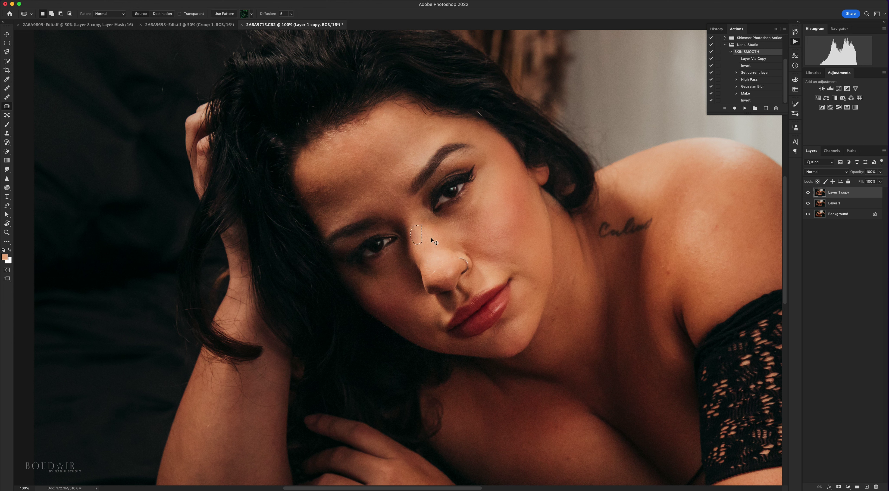
{"action": "key", "text": "super+z"}
{"action": "key", "text": "super+d"}
Step: Patch the upper nose bridge and the shiny skin near the tip of the nose
{"action": "mouse_move", "coordinate": [415, 228]}
{"action": "left_mouse_down"}
{"action": "mouse_move", "coordinate": [416, 242]}
{"action": "mouse_move", "coordinate": [415, 229]}
{"action": "left_mouse_up"}
{"action": "left_click_drag", "start_coordinate": [417, 235], "coordinate": [428, 233]}
{"action": "mouse_move", "coordinate": [443, 275]}
{"action": "left_mouse_down"}
{"action": "mouse_move", "coordinate": [431, 268]}
{"action": "mouse_move", "coordinate": [440, 255]}
{"action": "mouse_move", "coordinate": [441, 265]}
{"action": "mouse_move", "coordinate": [437, 254]}
{"action": "left_mouse_up"}
{"action": "key", "text": "super+d"}
{"action": "key", "text": "super+d"}
{"action": "mouse_move", "coordinate": [438, 257]}
{"action": "left_mouse_down"}
{"action": "mouse_move", "coordinate": [430, 272]}
{"action": "mouse_move", "coordinate": [429, 259]}
{"action": "left_mouse_up"}
{"action": "key", "text": "super+d"}
{"action": "key", "text": "super+d"}
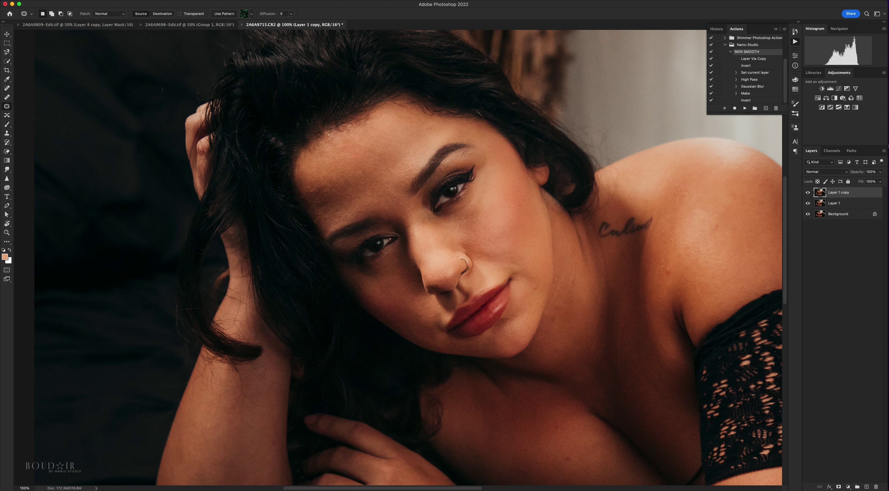
Step: Lower the opacity of the Layer 1 copy and stamp the visible layers into a new top layer
{"action": "left_click_drag", "start_coordinate": [858, 172], "coordinate": [837, 175]}
{"action": "left_click", "coordinate": [852, 206], "text": "shift"}
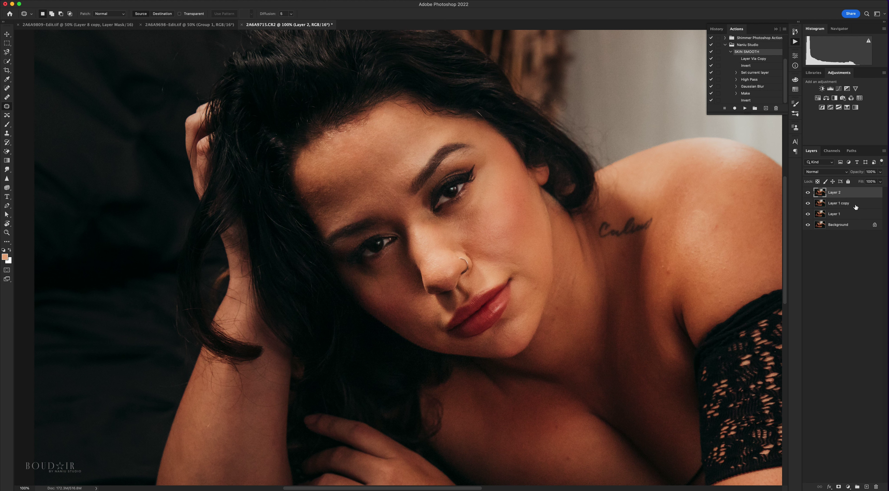
Step: Patch the blemish on the cheek between the corner of the mouth and the jawline
{"action": "key", "text": "super+minus"}
{"action": "key", "text": "super+minus"}
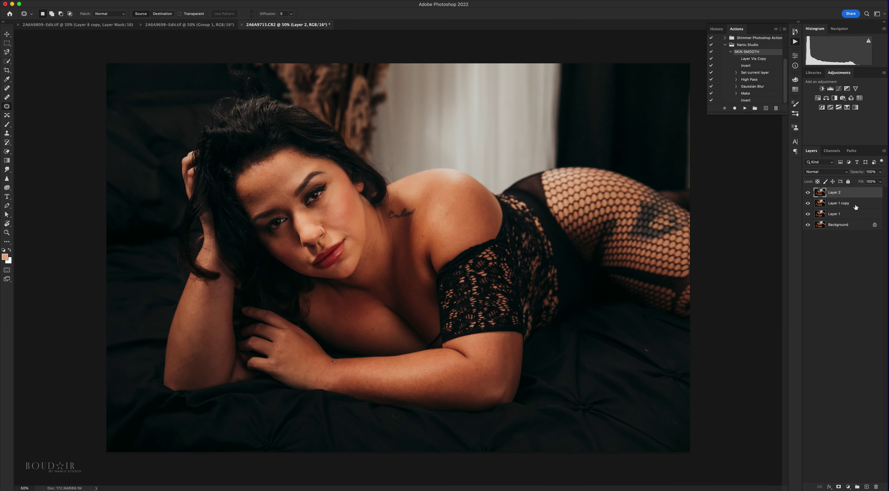
{"action": "key", "text": "super+plus"}
{"action": "key", "text": "super+plus"}
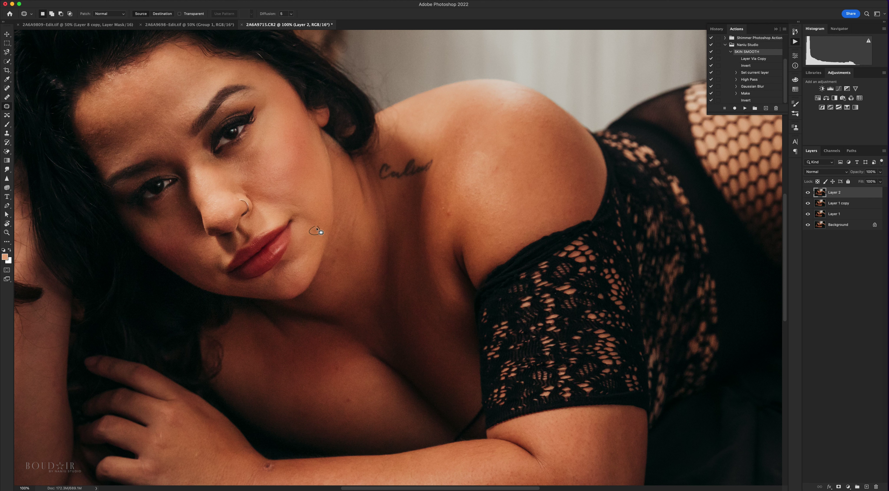
{"action": "left_click_drag", "start_coordinate": [319, 242], "coordinate": [321, 248]}
{"action": "key", "text": "super+d"}
Step: Patch the blemishes on the neck and on the skin just below the jawline
{"action": "mouse_move", "coordinate": [357, 207]}
{"action": "left_mouse_down"}
{"action": "mouse_move", "coordinate": [356, 239]}
{"action": "mouse_move", "coordinate": [345, 237]}
{"action": "mouse_move", "coordinate": [359, 202]}
{"action": "mouse_move", "coordinate": [367, 239]}
{"action": "left_mouse_up"}
{"action": "key", "text": "super+d"}
{"action": "mouse_move", "coordinate": [335, 269]}
{"action": "left_mouse_down"}
{"action": "mouse_move", "coordinate": [334, 242]}
{"action": "mouse_move", "coordinate": [347, 258]}
{"action": "mouse_move", "coordinate": [337, 261]}
{"action": "mouse_move", "coordinate": [349, 258]}
{"action": "left_mouse_up"}
{"action": "key", "text": "super+d"}
{"action": "mouse_move", "coordinate": [358, 204]}
{"action": "left_mouse_down"}
{"action": "mouse_move", "coordinate": [342, 234]}
{"action": "mouse_move", "coordinate": [353, 200]}
{"action": "left_mouse_up"}
{"action": "key", "text": "super+d"}
Step: Patch the small dark spot beside the shoulder crease and the uneven areas around the shoulder highlight
{"action": "mouse_move", "coordinate": [452, 203]}
{"action": "left_mouse_down"}
{"action": "mouse_move", "coordinate": [455, 222]}
{"action": "mouse_move", "coordinate": [442, 200]}
{"action": "mouse_move", "coordinate": [453, 194]}
{"action": "mouse_move", "coordinate": [454, 207]}
{"action": "left_mouse_up"}
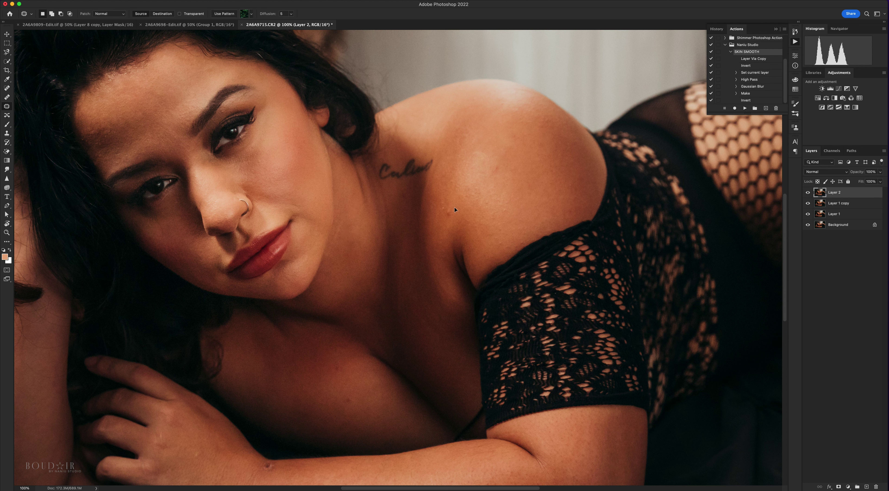
{"action": "key", "text": "super+d"}
{"action": "mouse_move", "coordinate": [504, 165]}
{"action": "left_mouse_down"}
{"action": "mouse_move", "coordinate": [496, 177]}
{"action": "mouse_move", "coordinate": [500, 153]}
{"action": "mouse_move", "coordinate": [510, 180]}
{"action": "left_mouse_up"}
{"action": "key", "text": "super+d"}
{"action": "mouse_move", "coordinate": [465, 152]}
{"action": "left_mouse_down"}
{"action": "mouse_move", "coordinate": [491, 150]}
{"action": "mouse_move", "coordinate": [465, 150]}
{"action": "left_mouse_up"}
{"action": "left_click_drag", "start_coordinate": [479, 152], "coordinate": [487, 137]}
{"action": "key", "text": "super+d"}
{"action": "mouse_move", "coordinate": [502, 201]}
{"action": "left_mouse_down"}
{"action": "mouse_move", "coordinate": [498, 208]}
{"action": "mouse_move", "coordinate": [512, 196]}
{"action": "left_mouse_up"}
{"action": "key", "text": "super+d"}
Step: Patch the blemish on the chest and the dark spot on the wrist of the resting arm
{"action": "scroll", "coordinate": [384, 276], "scroll_direction": "down", "scroll_amount": 2}
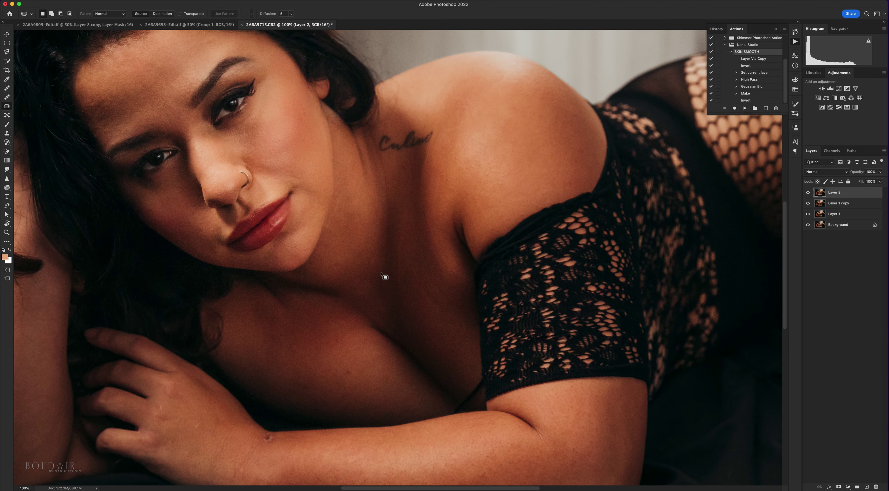
{"action": "scroll", "coordinate": [354, 222], "scroll_direction": "down", "scroll_amount": 5}
{"action": "mouse_move", "coordinate": [357, 311]}
{"action": "left_mouse_down"}
{"action": "mouse_move", "coordinate": [339, 303]}
{"action": "mouse_move", "coordinate": [362, 307]}
{"action": "left_mouse_up"}
{"action": "key", "text": "super+d"}
{"action": "mouse_move", "coordinate": [277, 377]}
{"action": "left_mouse_down"}
{"action": "mouse_move", "coordinate": [261, 379]}
{"action": "mouse_move", "coordinate": [264, 370]}
{"action": "mouse_move", "coordinate": [313, 377]}
{"action": "mouse_move", "coordinate": [287, 377]}
{"action": "mouse_move", "coordinate": [282, 366]}
{"action": "mouse_move", "coordinate": [307, 370]}
{"action": "mouse_move", "coordinate": [305, 380]}
{"action": "mouse_move", "coordinate": [319, 376]}
{"action": "left_mouse_up"}
{"action": "key", "text": "super+d"}
{"action": "key", "text": "super+d"}
Step: Remove the marks across the raised forearm below the wrist with the Spot Healing Brush
{"action": "scroll", "coordinate": [314, 347], "scroll_direction": "down", "scroll_amount": 2}
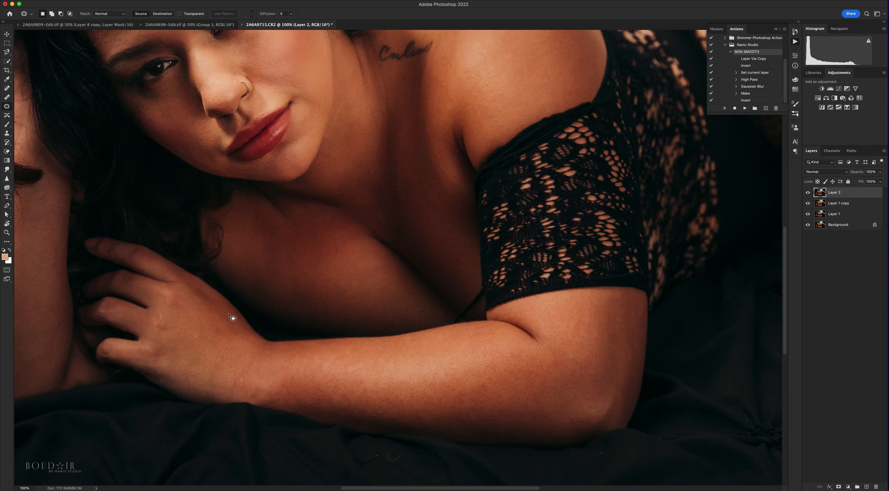
{"action": "left_click_drag", "start_coordinate": [197, 305], "coordinate": [384, 331]}
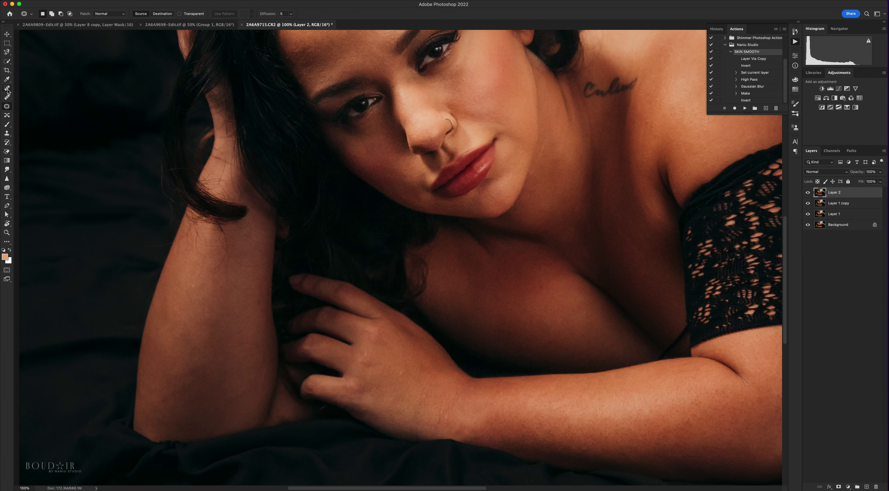
{"action": "left_click", "coordinate": [8, 89]}
{"action": "mouse_move", "coordinate": [269, 296]}
{"action": "left_mouse_down"}
{"action": "mouse_move", "coordinate": [245, 294]}
{"action": "mouse_move", "coordinate": [227, 269]}
{"action": "mouse_move", "coordinate": [206, 271]}
{"action": "mouse_move", "coordinate": [197, 285]}
{"action": "mouse_move", "coordinate": [228, 254]}
{"action": "mouse_move", "coordinate": [232, 262]}
{"action": "mouse_move", "coordinate": [266, 262]}
{"action": "mouse_move", "coordinate": [253, 265]}
{"action": "left_mouse_up"}
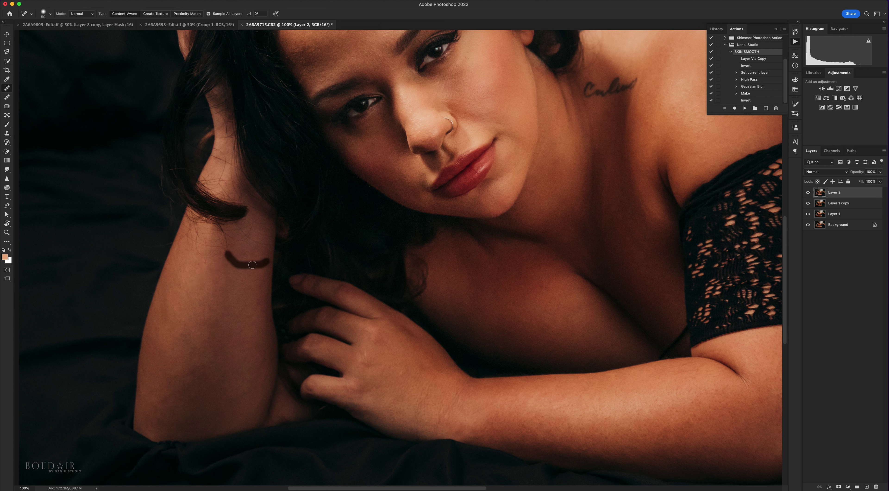
{"action": "mouse_move", "coordinate": [204, 256]}
{"action": "left_mouse_down"}
{"action": "mouse_move", "coordinate": [196, 249]}
{"action": "mouse_move", "coordinate": [206, 250]}
{"action": "left_mouse_up"}
{"action": "mouse_move", "coordinate": [206, 251]}
{"action": "left_mouse_down"}
{"action": "mouse_move", "coordinate": [207, 262]}
{"action": "mouse_move", "coordinate": [197, 262]}
{"action": "mouse_move", "coordinate": [264, 237]}
{"action": "left_mouse_up"}
{"action": "left_click", "coordinate": [227, 252]}
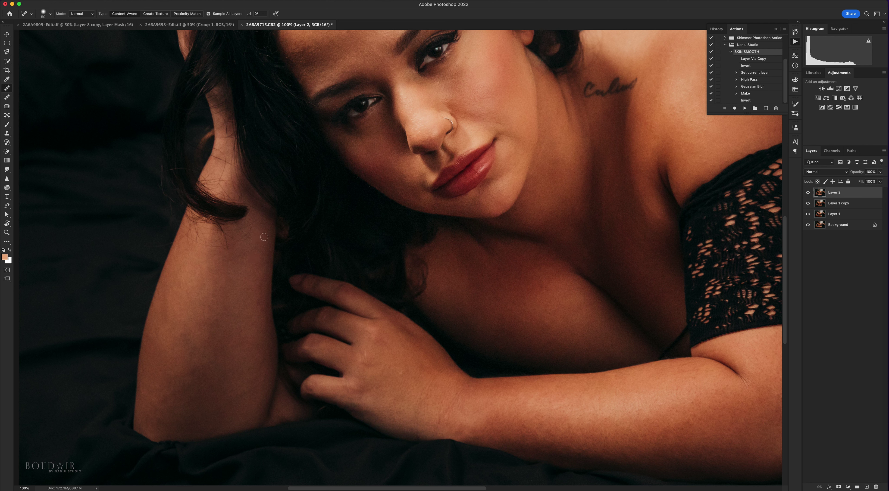
Step: Patch the skin near the outer edge of the raised forearm
{"action": "left_click", "coordinate": [6, 107]}
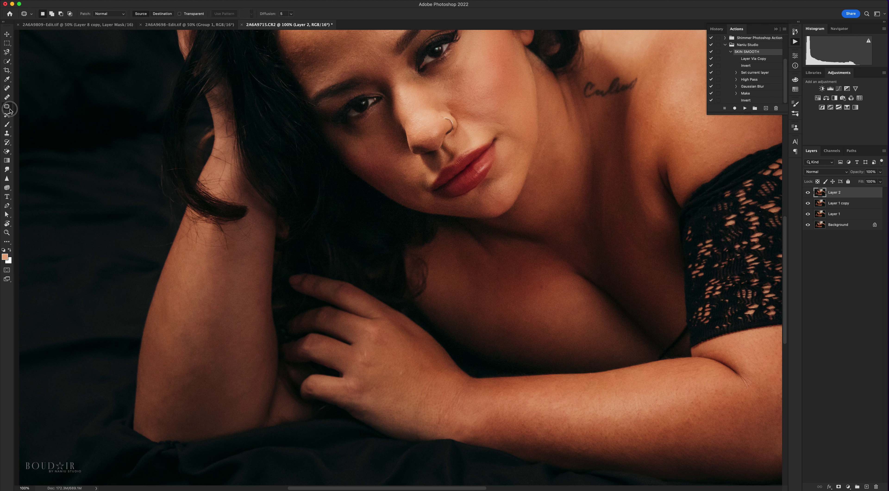
{"action": "mouse_move", "coordinate": [164, 287]}
{"action": "left_mouse_down"}
{"action": "mouse_move", "coordinate": [172, 319]}
{"action": "mouse_move", "coordinate": [158, 326]}
{"action": "mouse_move", "coordinate": [164, 287]}
{"action": "left_mouse_up"}
{"action": "left_click", "coordinate": [182, 299]}
Step: Remove the light specks from the black bedding below the arm and hips with the Spot Healing Brush
{"action": "key", "text": "super+minus"}
{"action": "key", "text": "super+minus"}
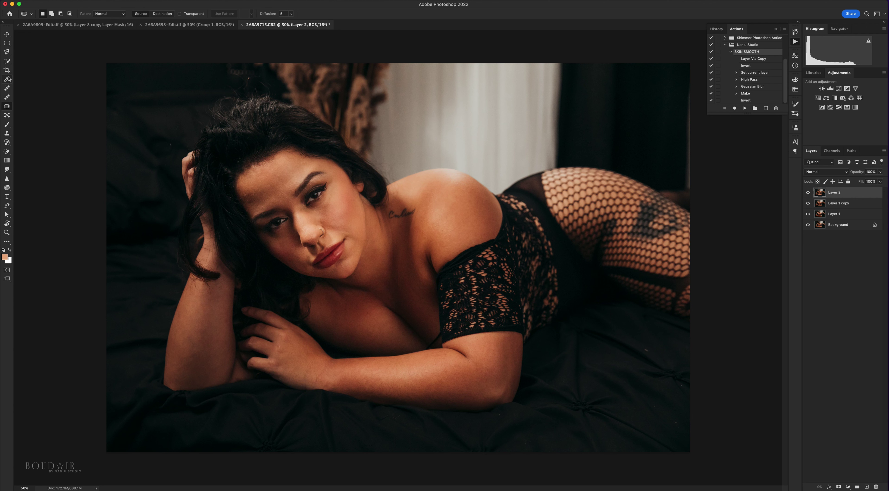
{"action": "left_click", "coordinate": [10, 90]}
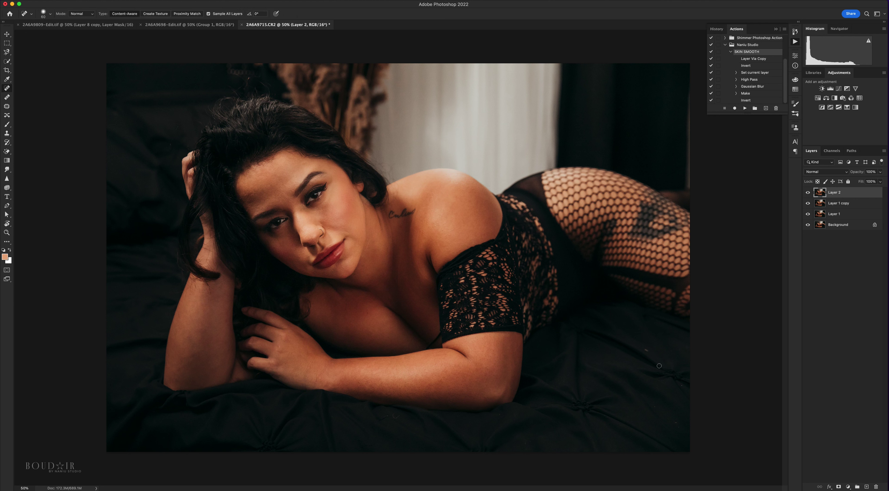
{"action": "left_click", "coordinate": [646, 351]}
{"action": "left_click", "coordinate": [655, 407]}
{"action": "left_click", "coordinate": [676, 424]}
{"action": "key", "text": "bracketleft"}
{"action": "left_click_drag", "start_coordinate": [395, 416], "coordinate": [403, 416]}
{"action": "left_click_drag", "start_coordinate": [560, 378], "coordinate": [547, 383]}
{"action": "left_click_drag", "start_coordinate": [386, 417], "coordinate": [387, 417]}
Step: Create a new empty layer above Layer 2 and switch to the Clone Stamp tool
{"action": "key", "text": "super+plus"}
{"action": "key", "text": "super+plus"}
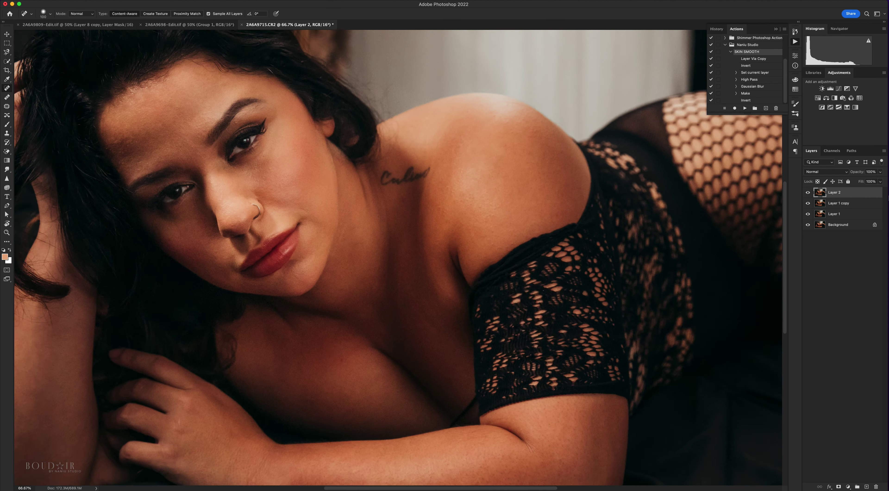
{"action": "scroll", "coordinate": [386, 191], "scroll_direction": "up", "scroll_amount": 5}
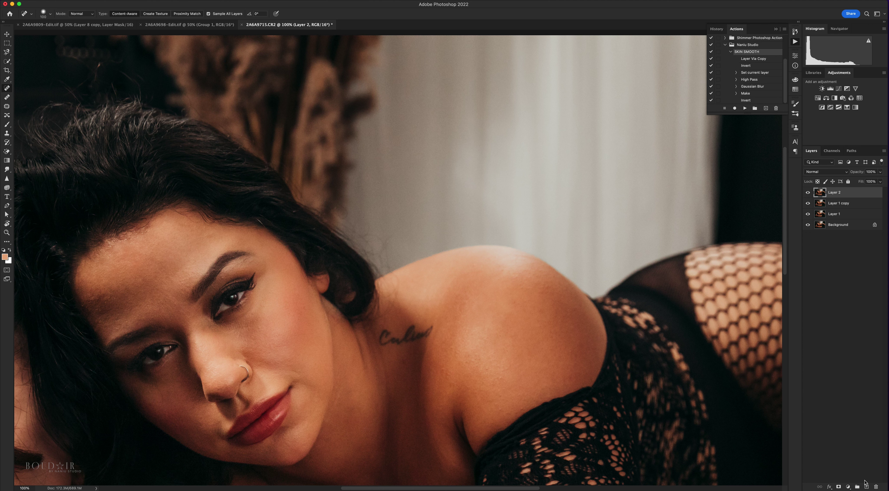
{"action": "left_click", "coordinate": [867, 487]}
{"action": "left_click", "coordinate": [7, 134]}
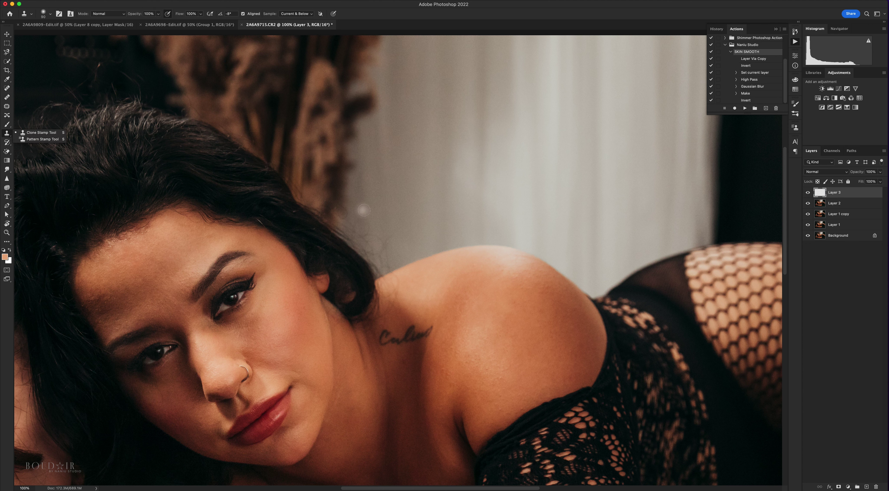
Step: Clone clean curtain background over the flyaway hairs between the hair and the shoulder with a 500 px brush
{"action": "left_click", "coordinate": [361, 210]}
{"action": "key", "text": "bracketright"}
{"action": "key", "text": "bracketright"}
{"action": "key", "text": "bracketright"}
{"action": "key", "text": "bracketright"}
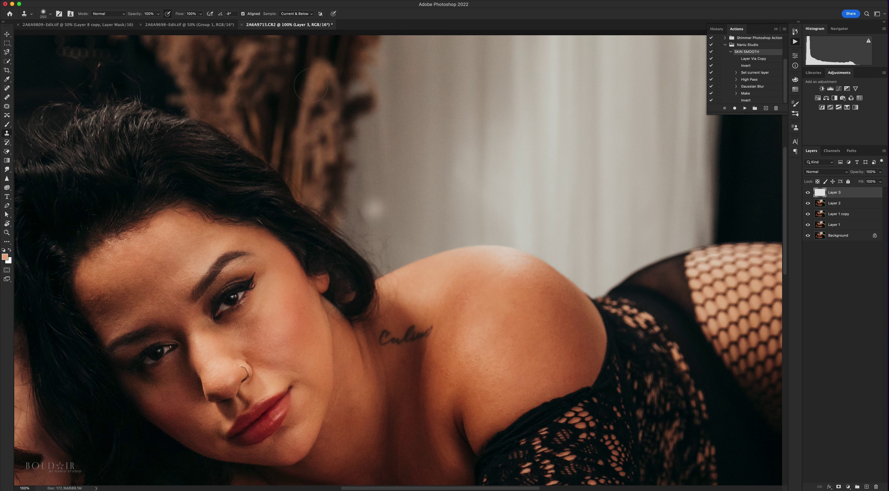
{"action": "left_click", "coordinate": [50, 14]}
{"action": "type", "text": "500"}
{"action": "key", "text": "Return"}
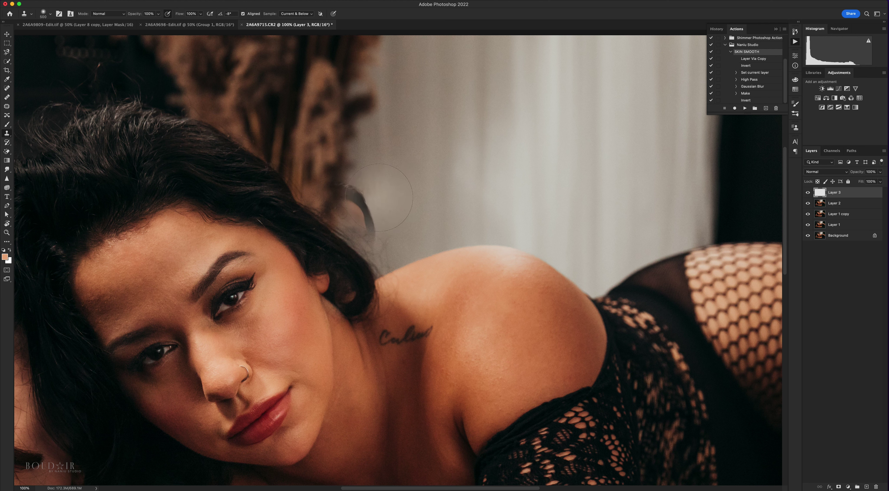
{"action": "left_click", "coordinate": [379, 198], "text": "alt"}
{"action": "left_click_drag", "start_coordinate": [379, 252], "coordinate": [368, 231]}
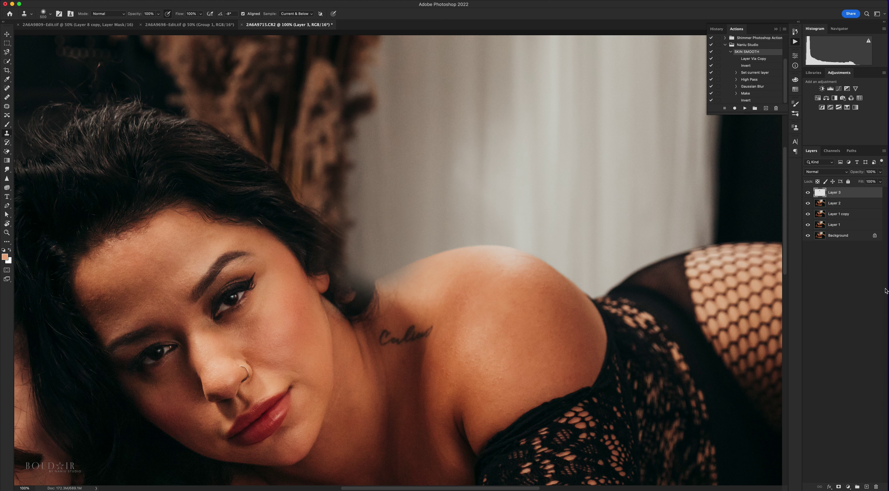
Step: Add a layer mask to Layer 3 and lower the layer's opacity to 55%
{"action": "left_click", "coordinate": [839, 487]}
{"action": "left_click", "coordinate": [8, 124]}
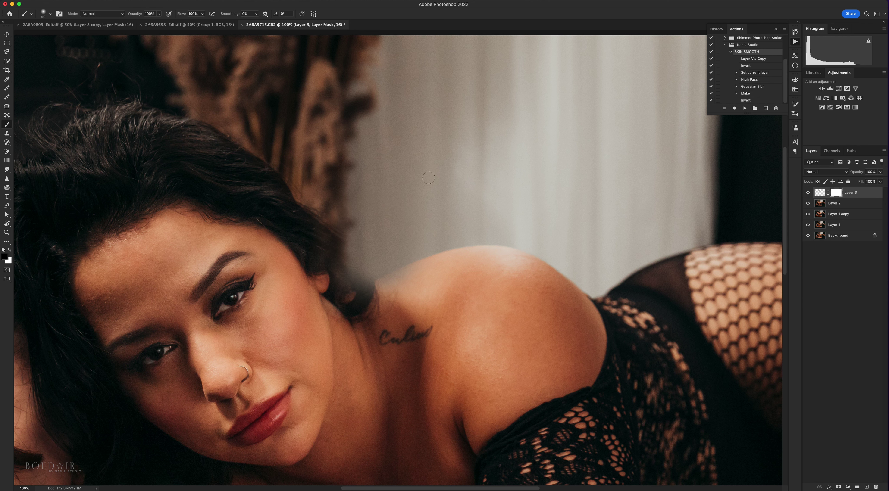
{"action": "left_click_drag", "start_coordinate": [852, 171], "coordinate": [835, 172]}
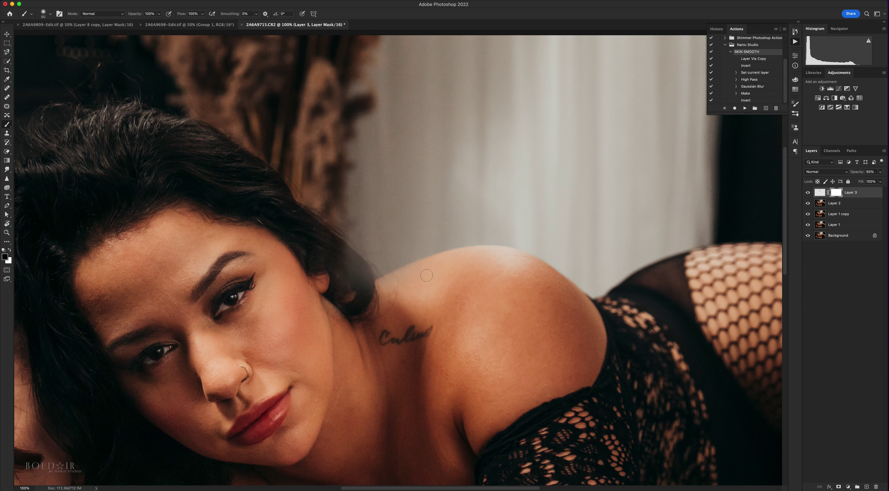
Step: Mask the cloned area off the shoulder edge and the hair using a black brush with 66% hardness
{"action": "left_click", "coordinate": [44, 14]}
{"action": "left_click_drag", "start_coordinate": [39, 51], "coordinate": [59, 51]}
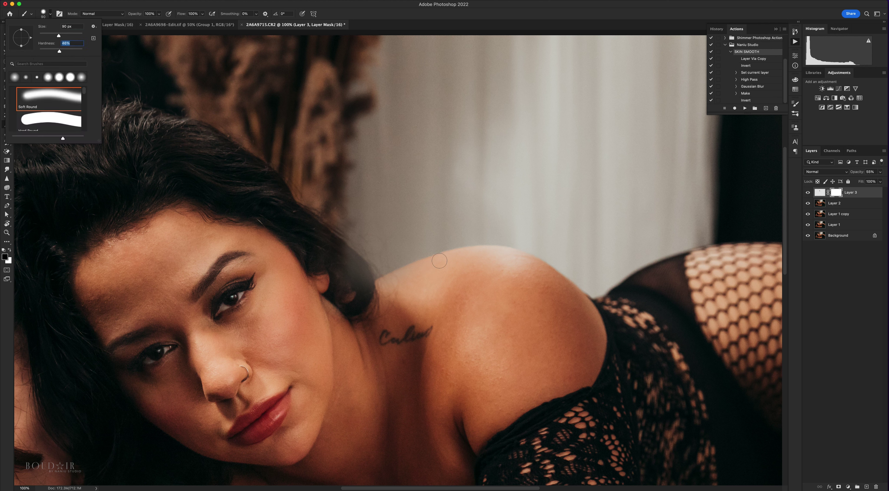
{"action": "left_click_drag", "start_coordinate": [440, 261], "coordinate": [382, 285]}
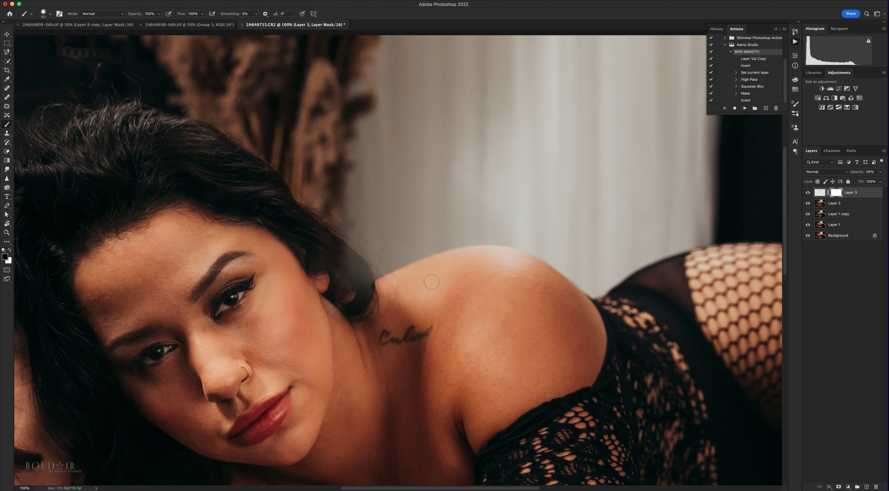
{"action": "mouse_move", "coordinate": [377, 294]}
{"action": "left_mouse_down"}
{"action": "mouse_move", "coordinate": [321, 226]}
{"action": "mouse_move", "coordinate": [360, 296]}
{"action": "mouse_move", "coordinate": [346, 271]}
{"action": "left_mouse_up"}
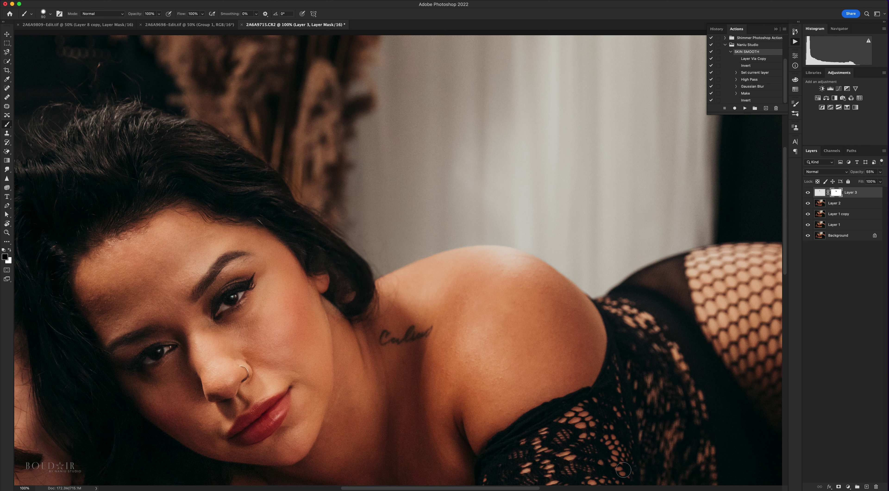
Step: Restore Layer 3's opacity to 100% and paint its mask black over the face
{"action": "left_click_drag", "start_coordinate": [855, 173], "coordinate": [885, 169]}
{"action": "left_click_drag", "start_coordinate": [182, 297], "coordinate": [223, 308]}
Step: Compare the portrait with and without the cloned cleanup on Layer 3
{"action": "left_click", "coordinate": [808, 193]}
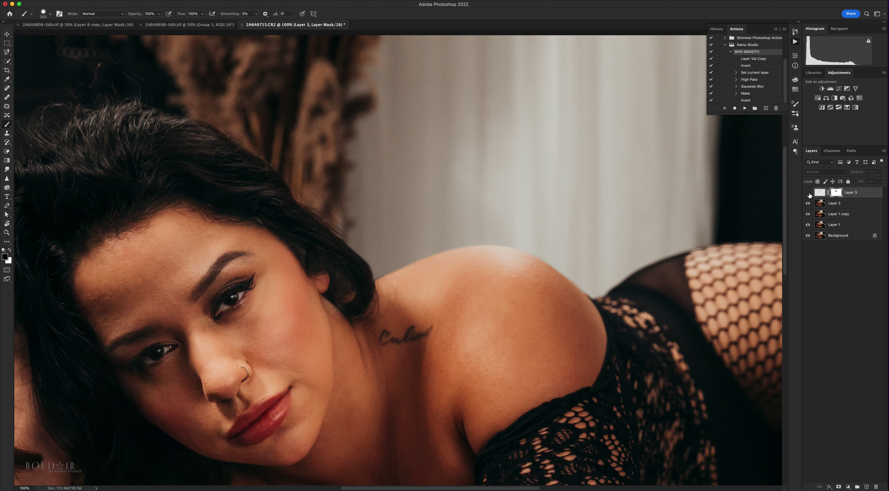
{"action": "left_click", "coordinate": [808, 193]}
{"action": "left_click", "coordinate": [809, 193]}
{"action": "left_click", "coordinate": [807, 194]}
{"action": "left_click", "coordinate": [807, 194]}
{"action": "key", "text": "bracketleft"}
{"action": "key", "text": "bracketleft"}
{"action": "key", "text": "bracketleft"}
{"action": "key", "text": "bracketleft"}
{"action": "key", "text": "bracketleft"}
{"action": "key", "text": "bracketleft"}
{"action": "key", "text": "bracketleft"}
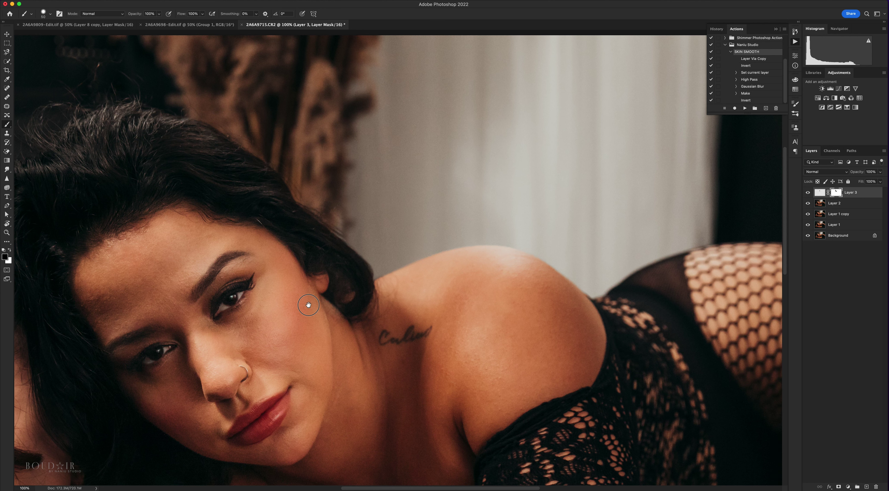
Step: Make Layer 2 active and choose the Spot Healing Brush for cleaning up around the top of the hair
{"action": "left_click_drag", "start_coordinate": [309, 303], "coordinate": [400, 358]}
{"action": "left_click_drag", "start_coordinate": [188, 151], "coordinate": [256, 204]}
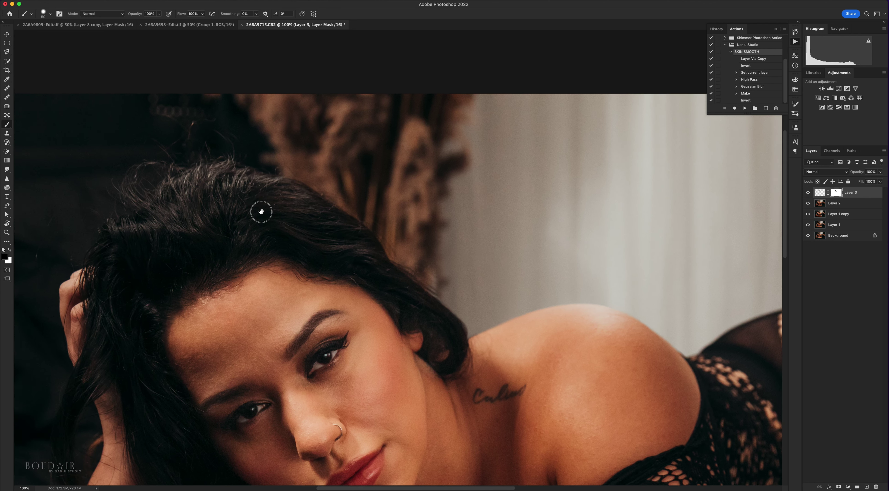
{"action": "key", "text": "super+plus"}
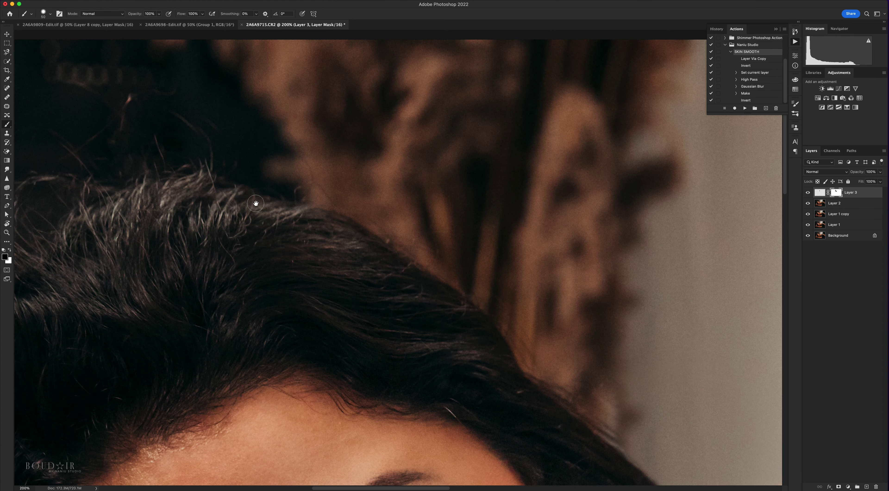
{"action": "left_click_drag", "start_coordinate": [257, 206], "coordinate": [470, 312]}
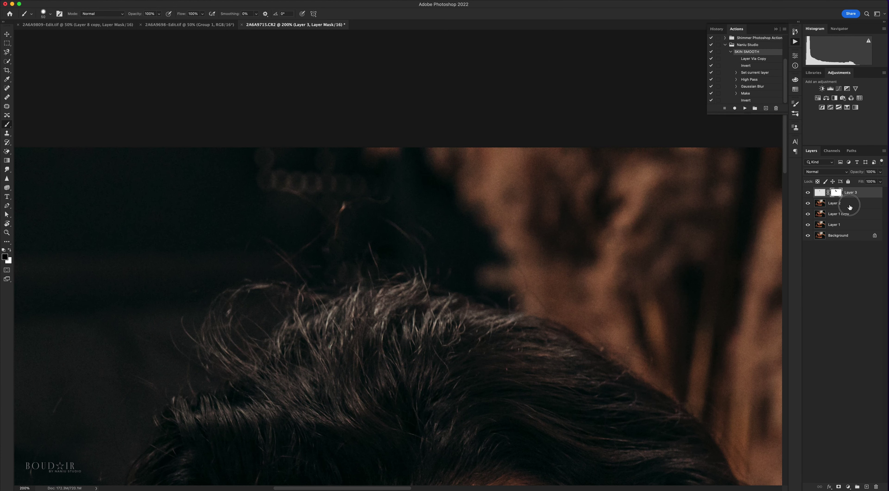
{"action": "left_click", "coordinate": [839, 204]}
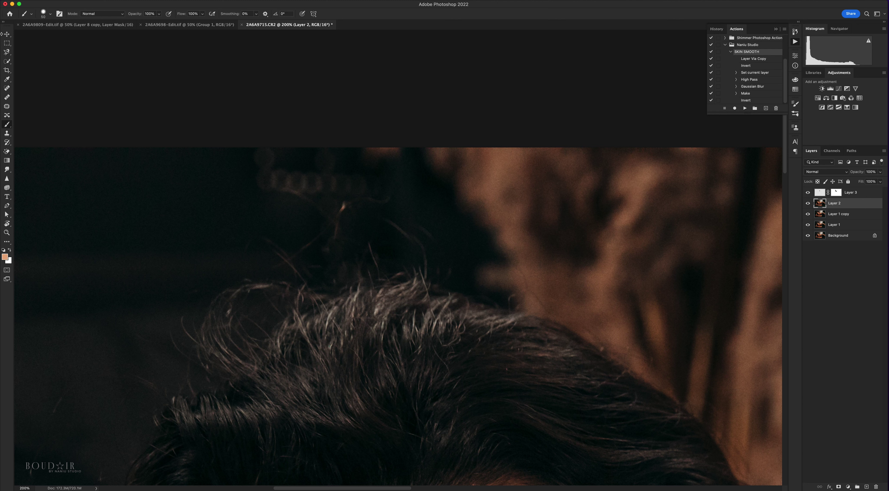
{"action": "key", "text": "super+minus"}
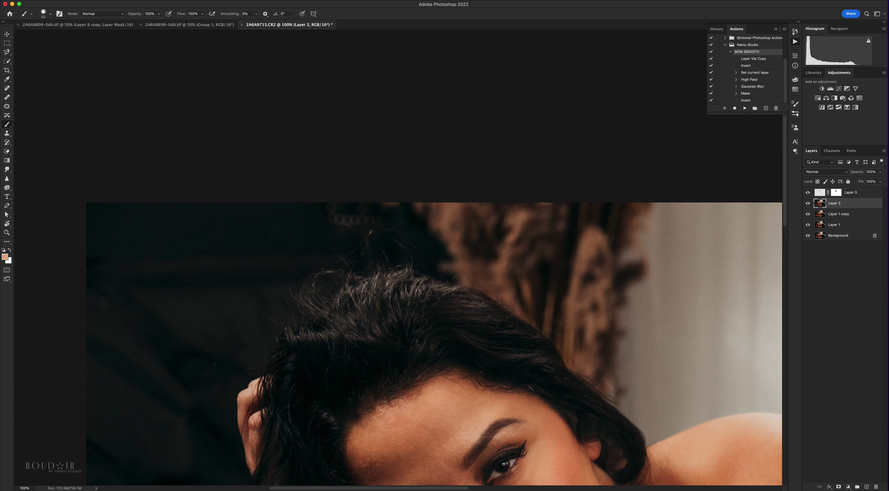
{"action": "left_click", "coordinate": [5, 89]}
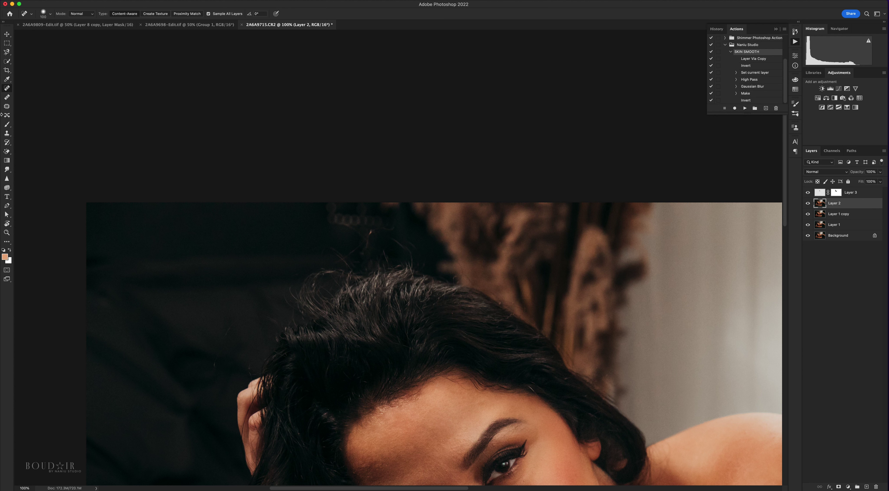
Step: Remove the small specks on the dark backdrop beside the raised hand with a smaller healing brush
{"action": "key", "text": "bracketleft"}
{"action": "key", "text": "bracketleft"}
{"action": "key", "text": "bracketleft"}
{"action": "key", "text": "bracketleft"}
{"action": "key", "text": "bracketleft"}
{"action": "left_click", "coordinate": [214, 366]}
{"action": "mouse_move", "coordinate": [220, 352]}
{"action": "left_mouse_down"}
{"action": "mouse_move", "coordinate": [248, 316]}
{"action": "mouse_move", "coordinate": [266, 315]}
{"action": "mouse_move", "coordinate": [259, 358]}
{"action": "mouse_move", "coordinate": [248, 361]}
{"action": "left_mouse_up"}
Step: Heal away the stray flyaway hairs sticking up above the head against the dark backdrop
{"action": "key", "text": "bracketright"}
{"action": "mouse_move", "coordinate": [337, 253]}
{"action": "left_mouse_down"}
{"action": "mouse_move", "coordinate": [357, 235]}
{"action": "mouse_move", "coordinate": [341, 223]}
{"action": "mouse_move", "coordinate": [368, 238]}
{"action": "mouse_move", "coordinate": [361, 232]}
{"action": "mouse_move", "coordinate": [382, 231]}
{"action": "left_mouse_up"}
{"action": "key", "text": "bracketleft"}
{"action": "key", "text": "bracketright"}
{"action": "key", "text": "bracketleft"}
{"action": "key", "text": "bracketleft"}
{"action": "mouse_move", "coordinate": [366, 246]}
{"action": "left_mouse_down"}
{"action": "mouse_move", "coordinate": [341, 262]}
{"action": "mouse_move", "coordinate": [340, 252]}
{"action": "mouse_move", "coordinate": [384, 253]}
{"action": "mouse_move", "coordinate": [386, 265]}
{"action": "left_mouse_up"}
{"action": "left_click", "coordinate": [360, 254]}
{"action": "left_click", "coordinate": [348, 265]}
{"action": "mouse_move", "coordinate": [301, 277]}
{"action": "left_mouse_down"}
{"action": "mouse_move", "coordinate": [290, 288]}
{"action": "mouse_move", "coordinate": [295, 300]}
{"action": "mouse_move", "coordinate": [272, 300]}
{"action": "left_mouse_up"}
{"action": "left_click", "coordinate": [454, 280]}
Step: Examine the hairline and the dark backdrop around the head for remaining flyaway hairs
{"action": "scroll", "coordinate": [430, 315], "scroll_direction": "down", "scroll_amount": 3}
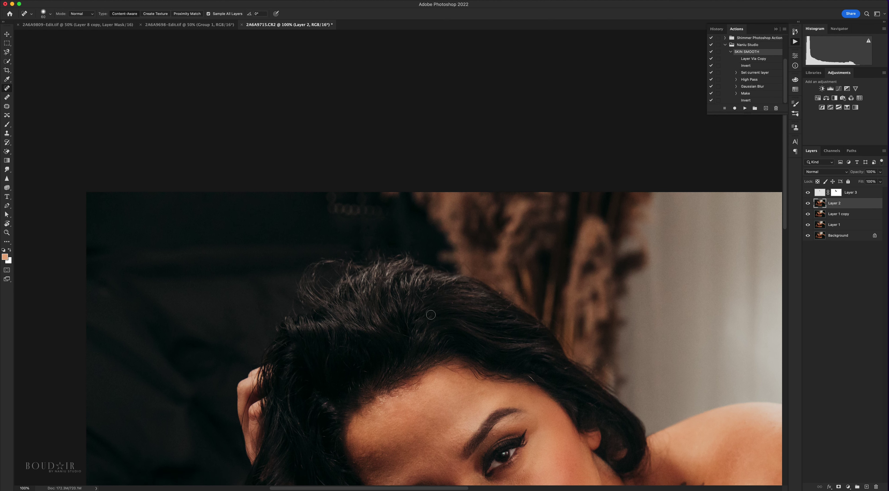
{"action": "scroll", "coordinate": [430, 315], "scroll_direction": "down", "scroll_amount": 10}
{"action": "scroll", "coordinate": [431, 315], "scroll_direction": "up", "scroll_amount": 10}
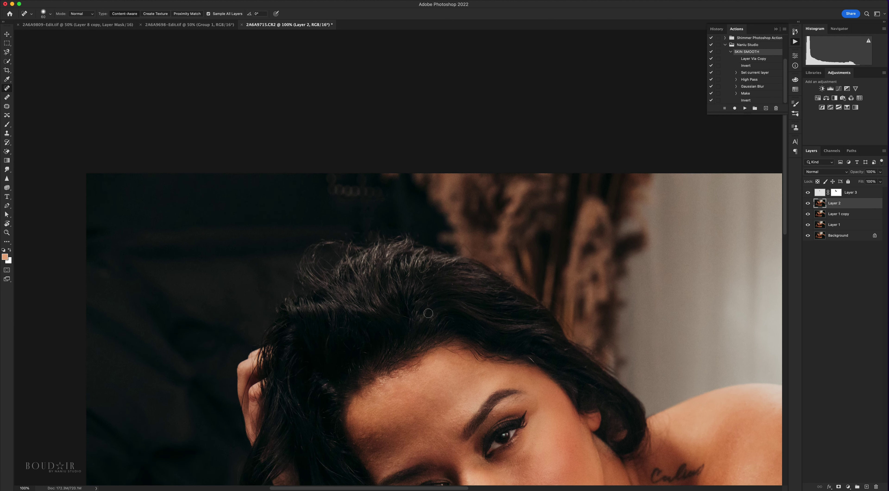
{"action": "scroll", "coordinate": [428, 314], "scroll_direction": "down", "scroll_amount": 2}
{"action": "scroll", "coordinate": [427, 313], "scroll_direction": "down", "scroll_amount": 1}
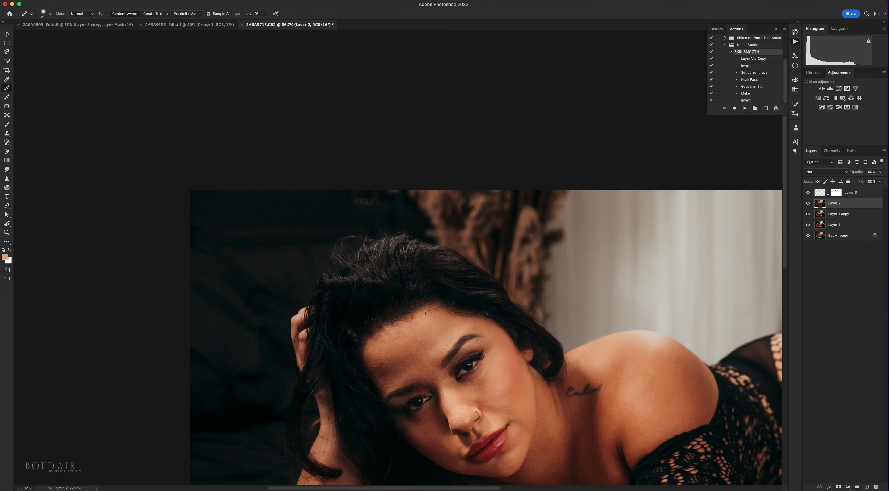
{"action": "scroll", "coordinate": [377, 209], "scroll_direction": "down", "scroll_amount": 2}
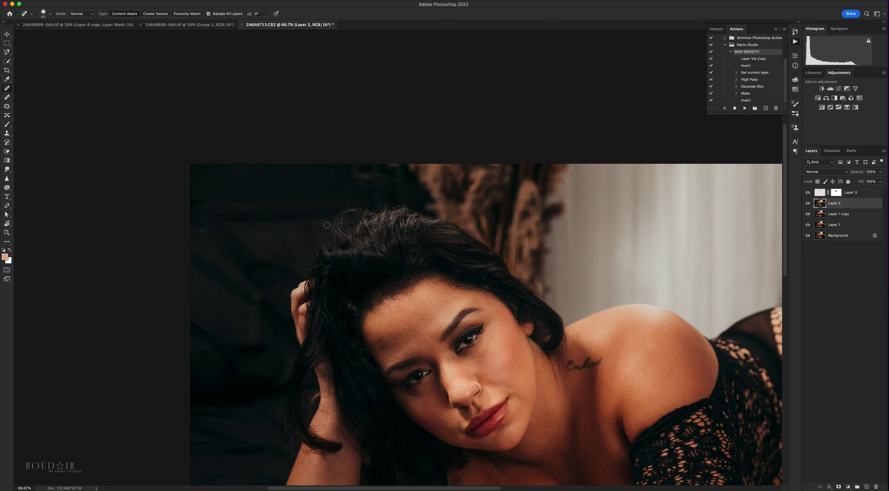
{"action": "scroll", "coordinate": [386, 250], "scroll_direction": "down", "scroll_amount": 2}
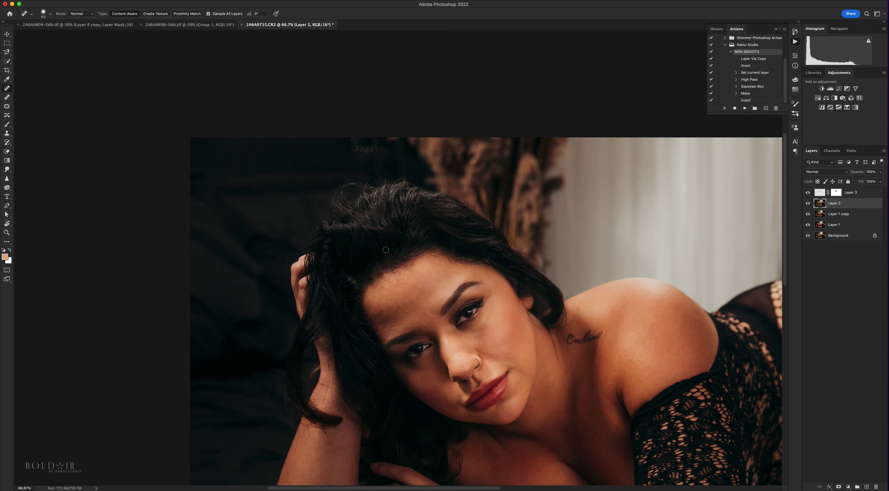
{"action": "scroll", "coordinate": [386, 248], "scroll_direction": "down", "scroll_amount": 1}
Step: Create a new empty layer at the top of the layer stack
{"action": "scroll", "coordinate": [376, 240], "scroll_direction": "up", "scroll_amount": 4}
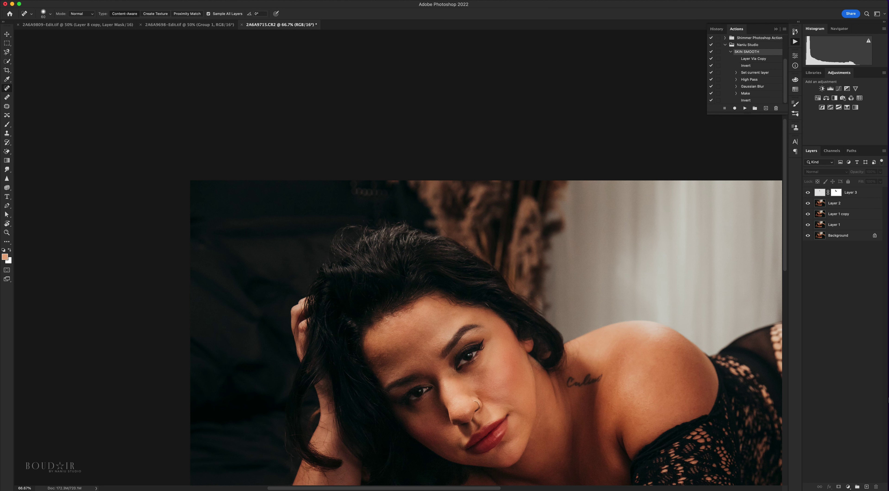
{"action": "left_click", "coordinate": [866, 487]}
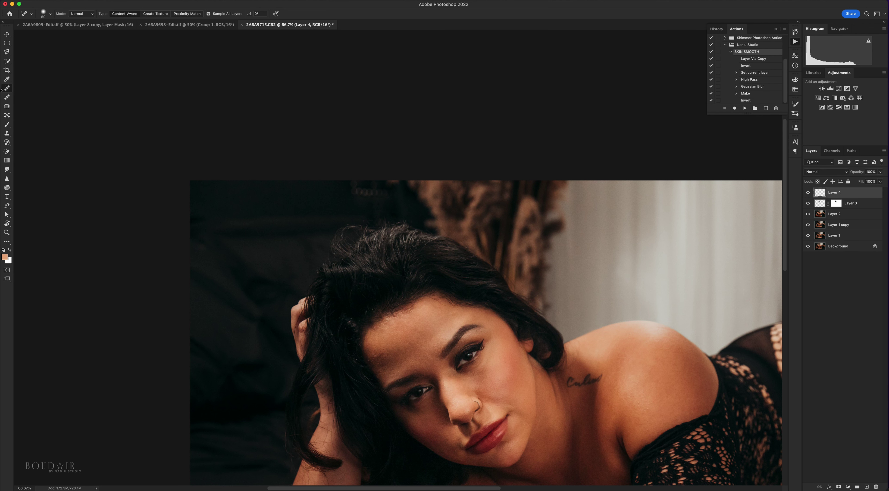
Step: Clone the dark backdrop over the flyaway hairs above the head with the Clone Stamp on the new layer
{"action": "left_click", "coordinate": [7, 133]}
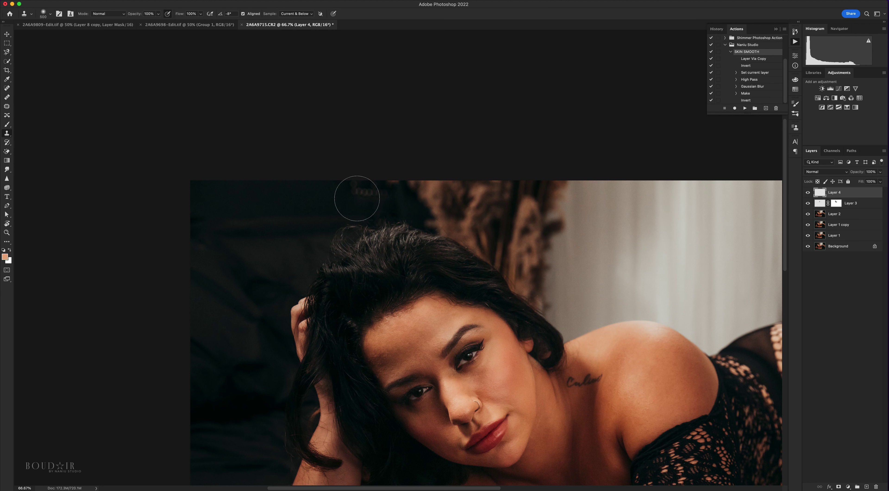
{"action": "left_click", "coordinate": [306, 228], "text": "alt"}
{"action": "left_click_drag", "start_coordinate": [332, 232], "coordinate": [348, 228]}
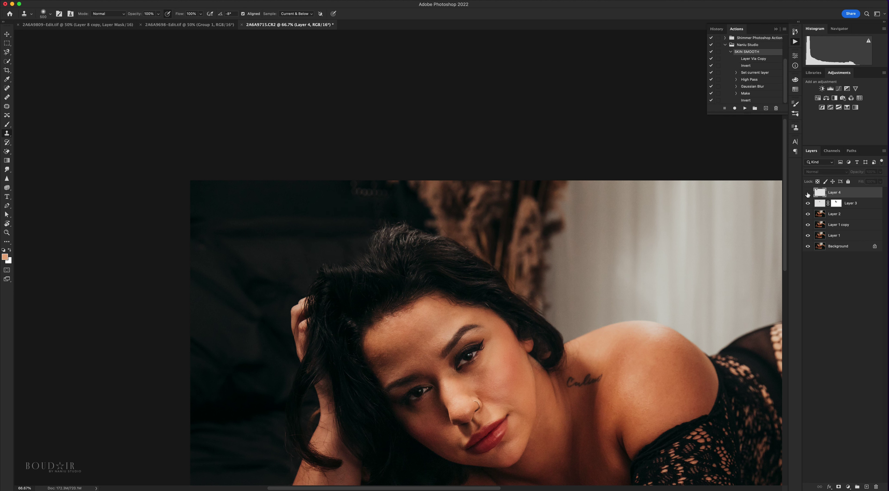
Step: Compare the hair with and without the cloned layer, and set that layer's opacity to 68%
{"action": "left_click", "coordinate": [807, 192]}
{"action": "left_click", "coordinate": [807, 193]}
{"action": "left_click_drag", "start_coordinate": [845, 173], "coordinate": [844, 175]}
{"action": "left_click", "coordinate": [6, 124]}
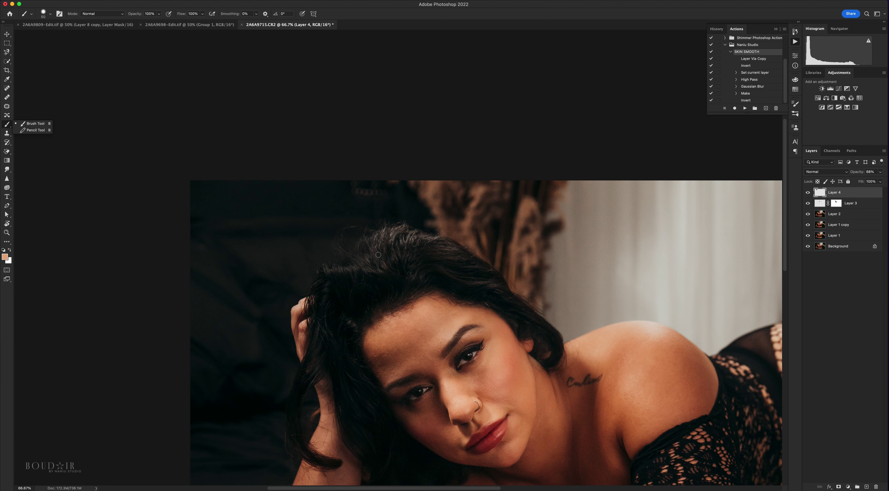
{"action": "key", "text": "bracketright"}
{"action": "key", "text": "bracketright"}
{"action": "key", "text": "bracketright"}
{"action": "key", "text": "bracketright"}
{"action": "left_click_drag", "start_coordinate": [372, 240], "coordinate": [355, 248]}
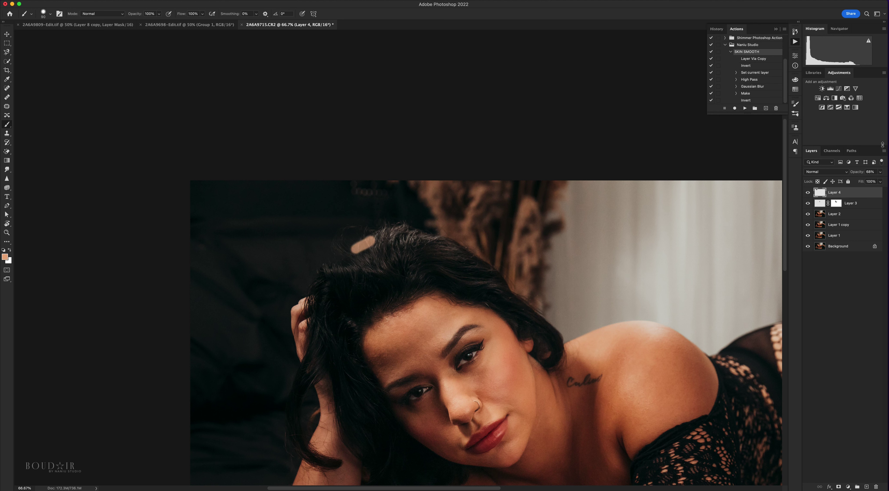
{"action": "key", "text": "super+z"}
Step: Mask the cloned layer, painting black to restore the natural hair edge, and set the layer's opacity to 100%
{"action": "left_click", "coordinate": [839, 486]}
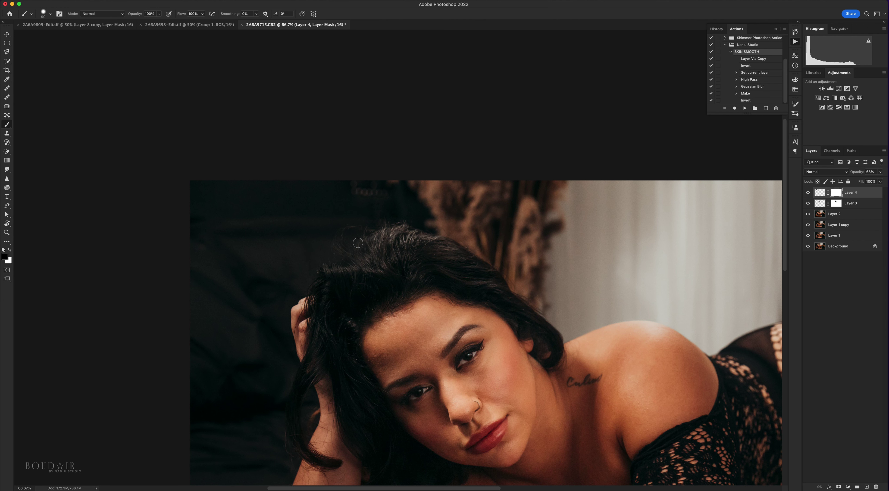
{"action": "mouse_move", "coordinate": [363, 241]}
{"action": "left_mouse_down"}
{"action": "mouse_move", "coordinate": [334, 274]}
{"action": "mouse_move", "coordinate": [360, 250]}
{"action": "left_mouse_up"}
{"action": "left_click_drag", "start_coordinate": [859, 176], "coordinate": [888, 173]}
{"action": "key", "text": "bracketright"}
{"action": "key", "text": "bracketright"}
{"action": "key", "text": "bracketright"}
Step: Compare the hair outline with and without the cloned layer, both close up and in the full image
{"action": "left_click", "coordinate": [809, 193]}
{"action": "left_click", "coordinate": [808, 193]}
{"action": "left_click", "coordinate": [808, 193]}
{"action": "left_click", "coordinate": [808, 193]}
{"action": "key", "text": "super+minus"}
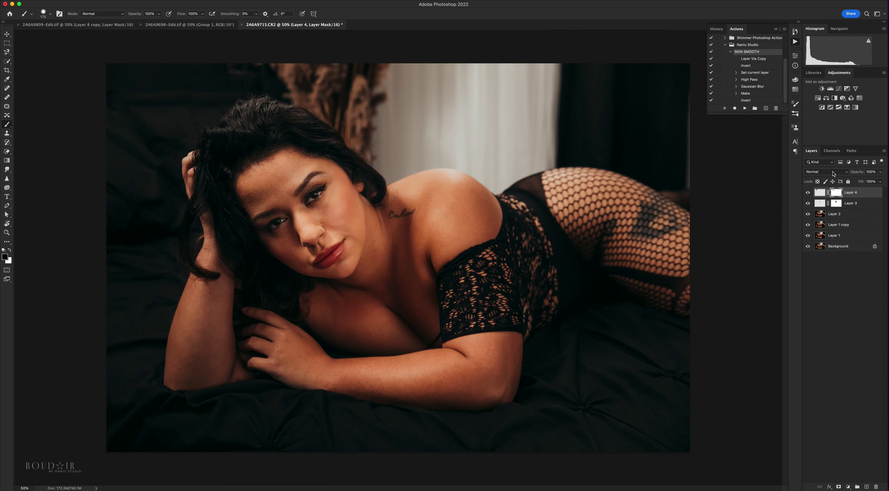
{"action": "left_click", "coordinate": [808, 193]}
{"action": "left_click", "coordinate": [808, 193]}
{"action": "left_click", "coordinate": [808, 193]}
{"action": "left_click", "coordinate": [808, 193]}
{"action": "left_click", "coordinate": [807, 194]}
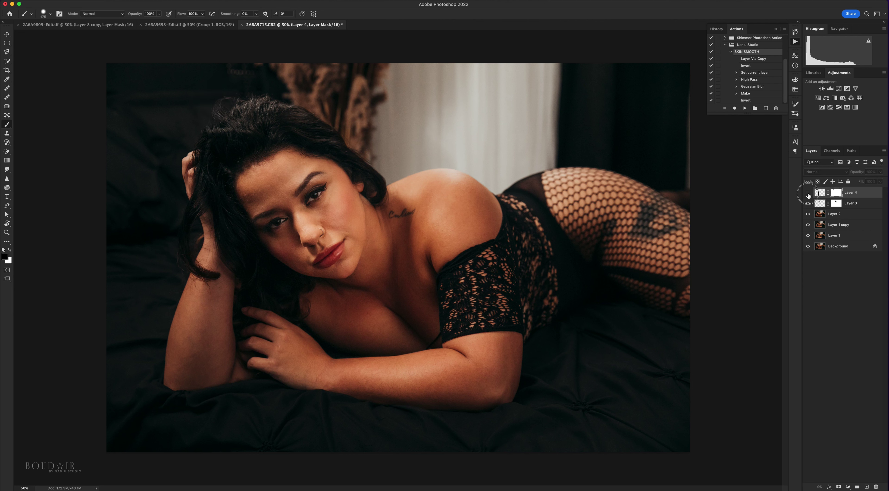
{"action": "left_click", "coordinate": [808, 193]}
{"action": "left_click", "coordinate": [808, 193]}
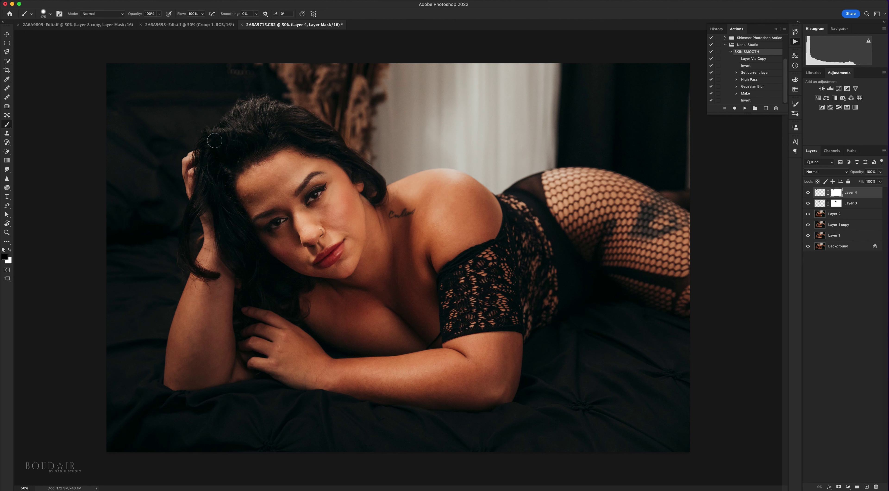
{"action": "left_click", "coordinate": [808, 192]}
{"action": "left_click", "coordinate": [808, 192]}
Step: Group all the retouching layers above the background and compare the photo before and after the retouch
{"action": "left_click", "coordinate": [849, 236], "text": "shift"}
{"action": "key", "text": "super+g"}
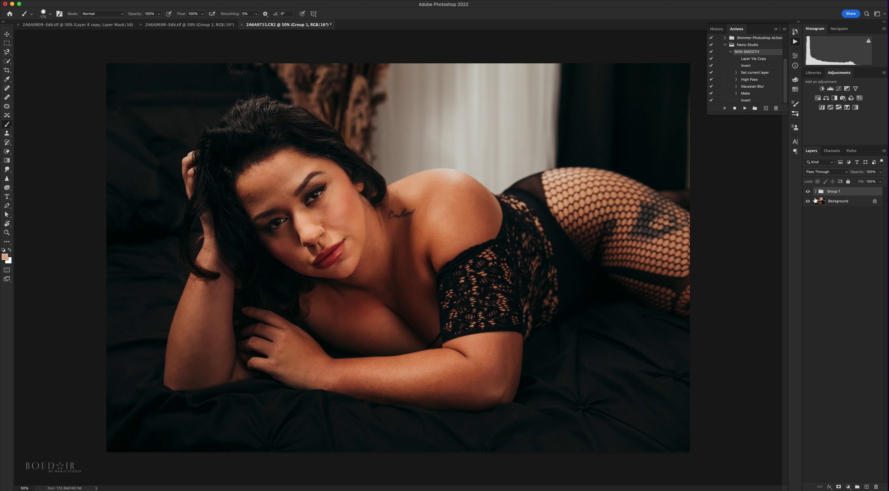
{"action": "left_click", "coordinate": [808, 193]}
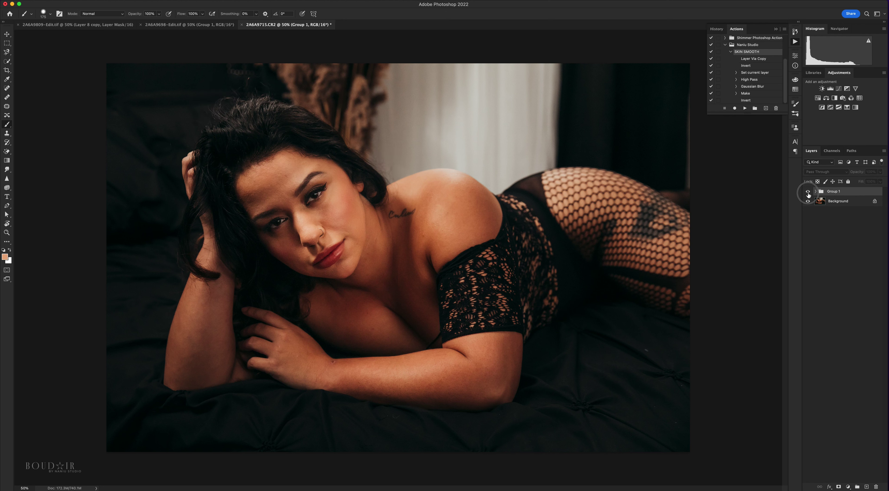
{"action": "left_click", "coordinate": [808, 193]}
{"action": "left_click", "coordinate": [808, 192]}
{"action": "left_click", "coordinate": [808, 193]}
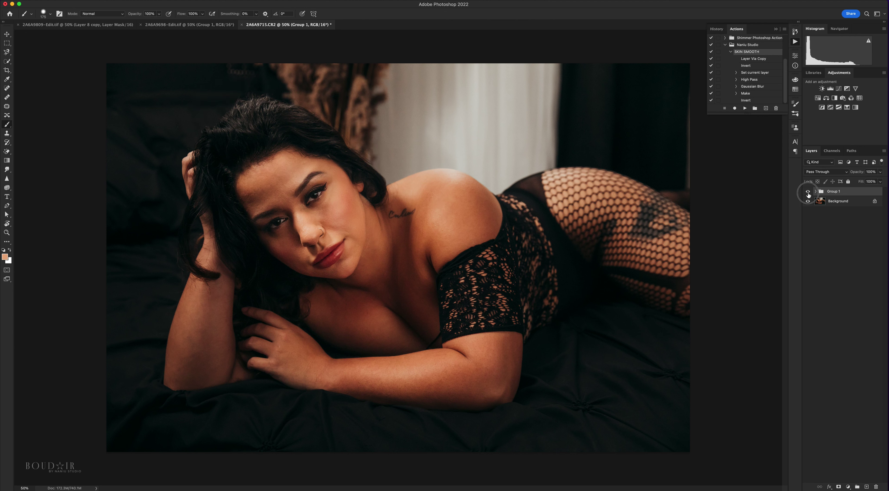
Step: Expand the group and stamp its retouching layers into a new merged layer at its top
{"action": "left_click", "coordinate": [815, 192]}
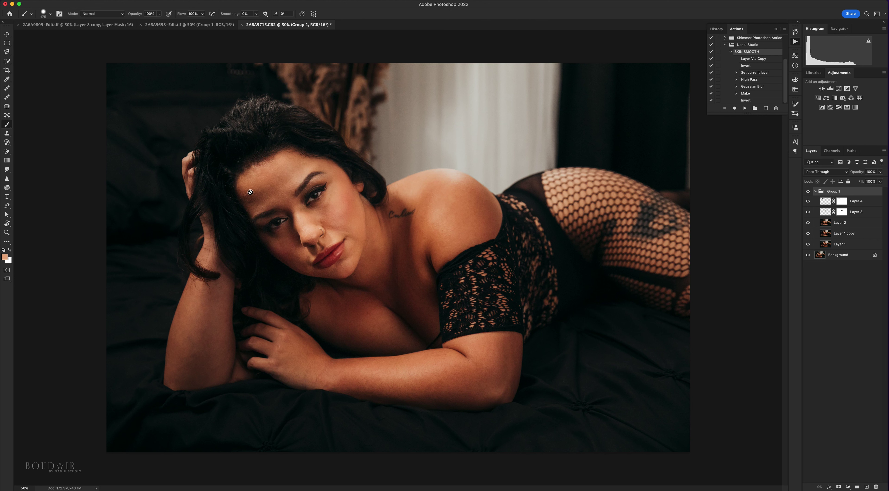
{"action": "left_click", "coordinate": [848, 224]}
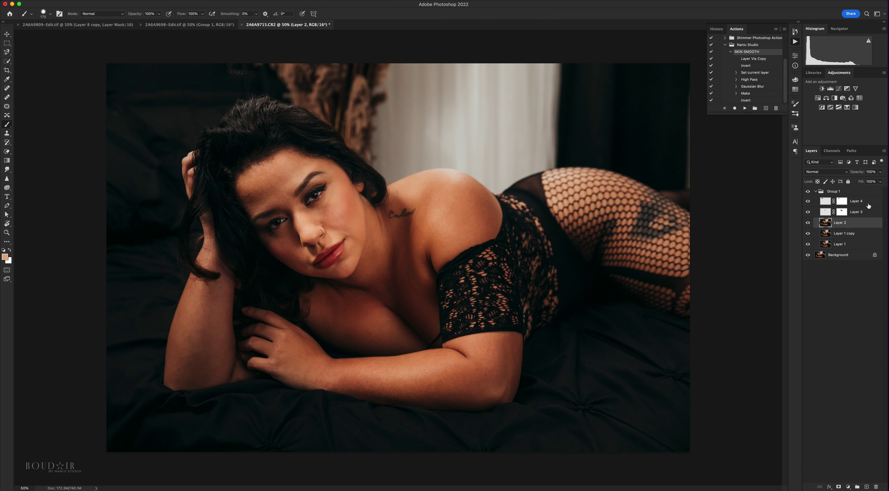
{"action": "left_click", "coordinate": [868, 204], "text": "shift"}
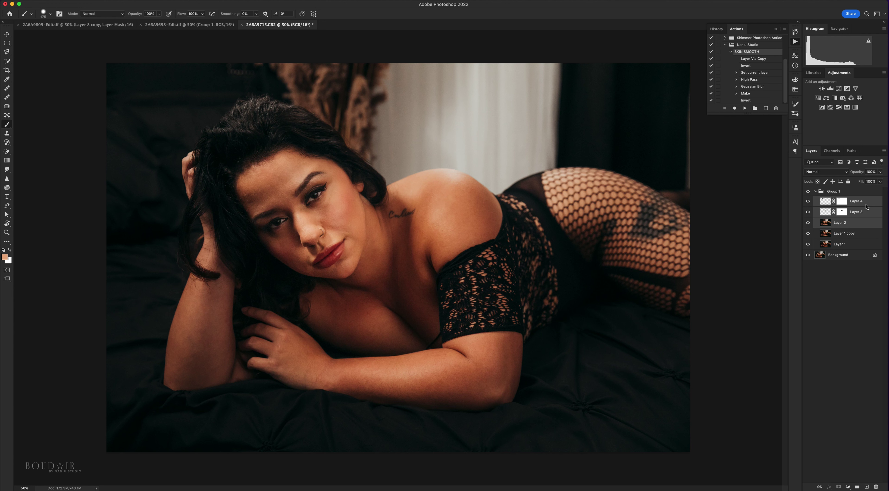
{"action": "key", "text": "super+alt+e"}
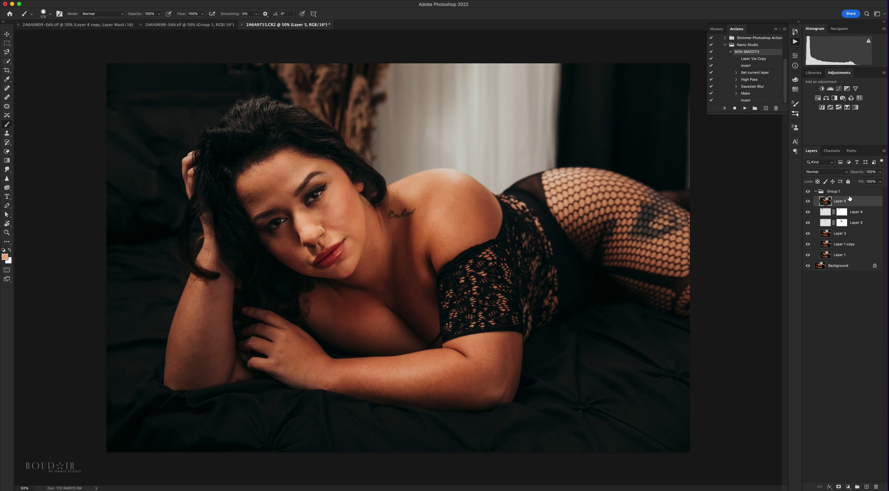
Step: Open the merged layer in Liquify and push the neck area beside the hair slightly inward with a size 900 brush
{"action": "left_click", "coordinate": [159, 1]}
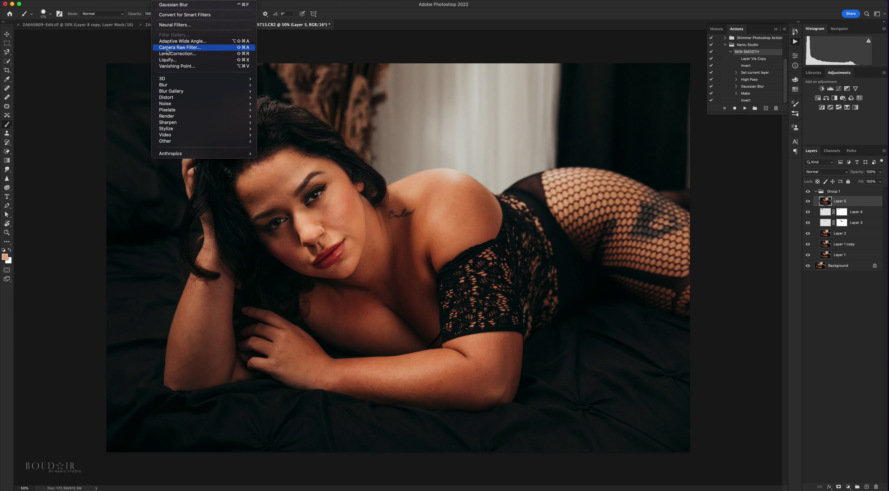
{"action": "left_click", "coordinate": [168, 60]}
{"action": "key", "text": "Return"}
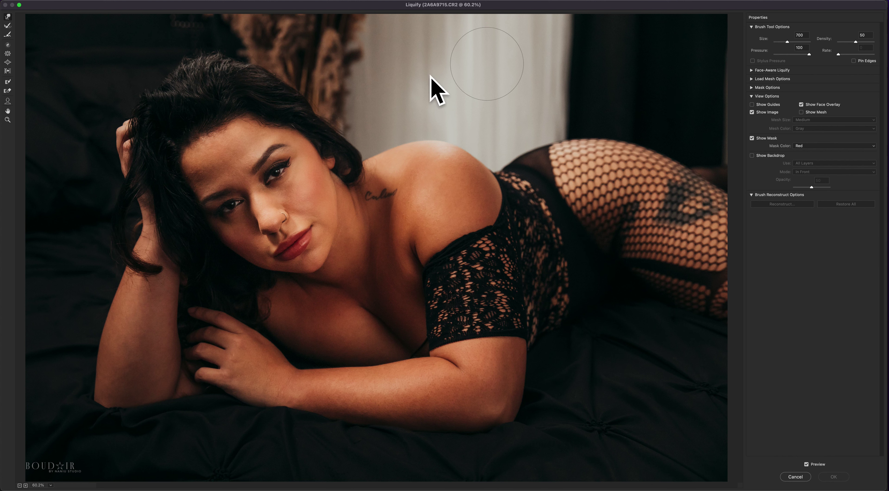
{"action": "key", "text": "bracketright"}
{"action": "key", "text": "bracketright"}
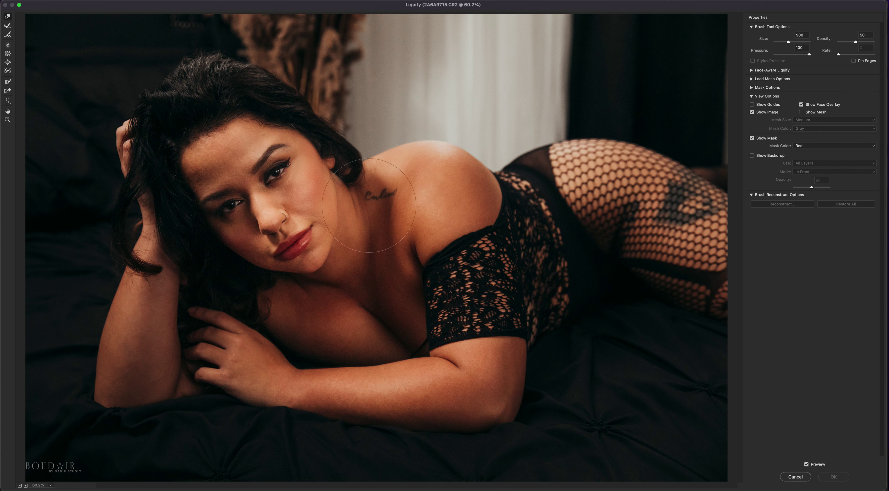
{"action": "left_click_drag", "start_coordinate": [359, 190], "coordinate": [353, 192]}
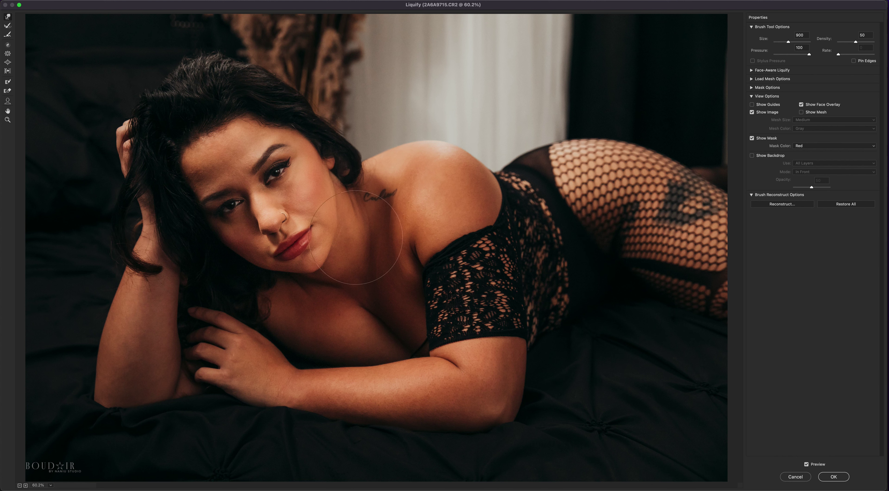
Step: Subtly slim the upper arm and lace bodice with a Forward Warp brush between size 1300 and 1500
{"action": "key", "text": "bracketright"}
{"action": "key", "text": "bracketright"}
{"action": "key", "text": "bracketright"}
{"action": "key", "text": "bracketright"}
{"action": "key", "text": "bracketright"}
{"action": "key", "text": "bracketright"}
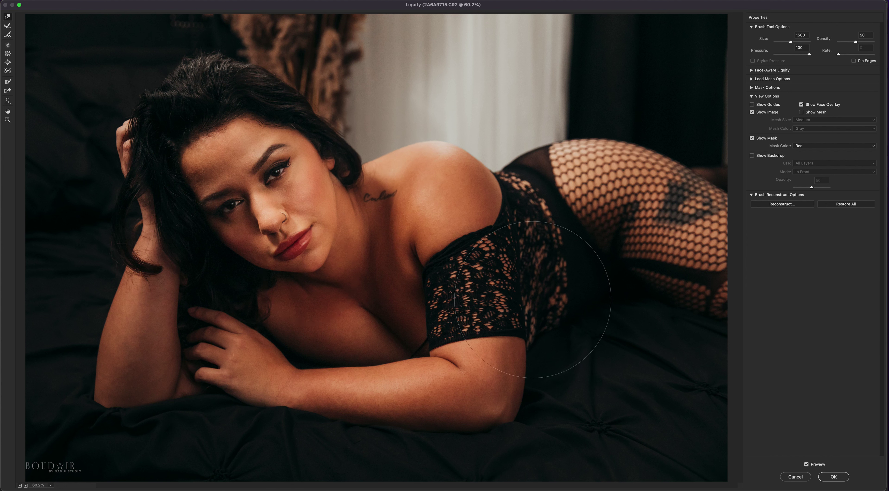
{"action": "key", "text": "bracketleft"}
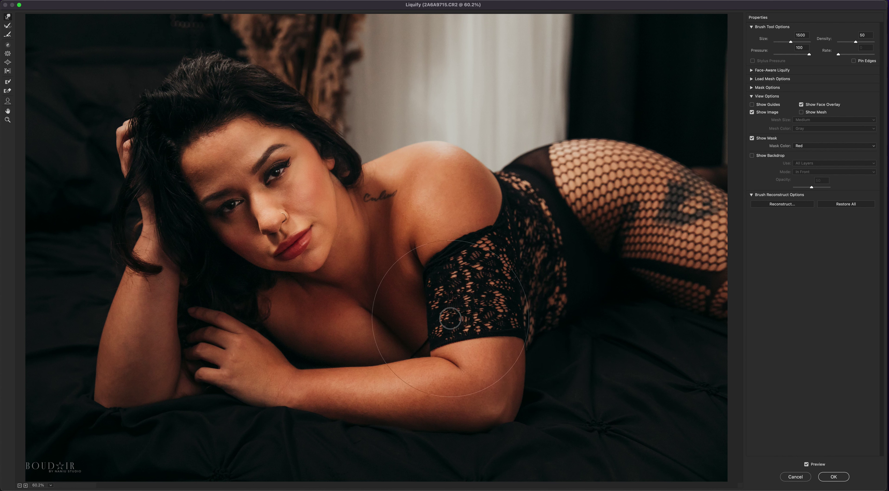
{"action": "key", "text": "bracketleft"}
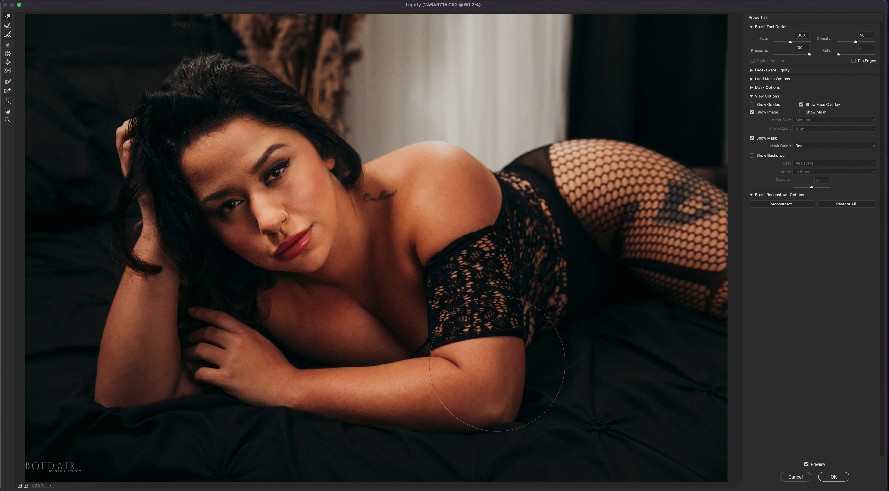
{"action": "key", "text": "bracketright"}
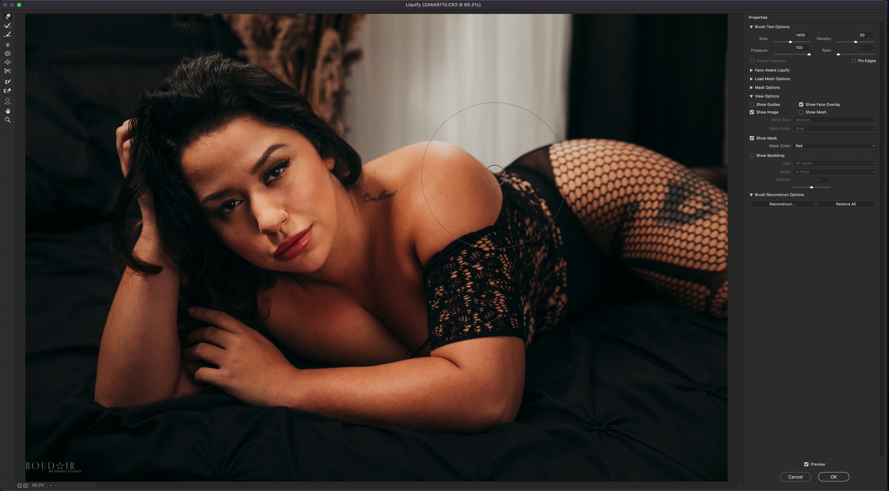
Step: Reshape the curve between the back of the shoulder and the waist with a brush of size 900 or smaller
{"action": "key", "text": "bracketleft"}
{"action": "key", "text": "bracketleft"}
{"action": "key", "text": "bracketleft"}
{"action": "key", "text": "bracketleft"}
{"action": "key", "text": "bracketleft"}
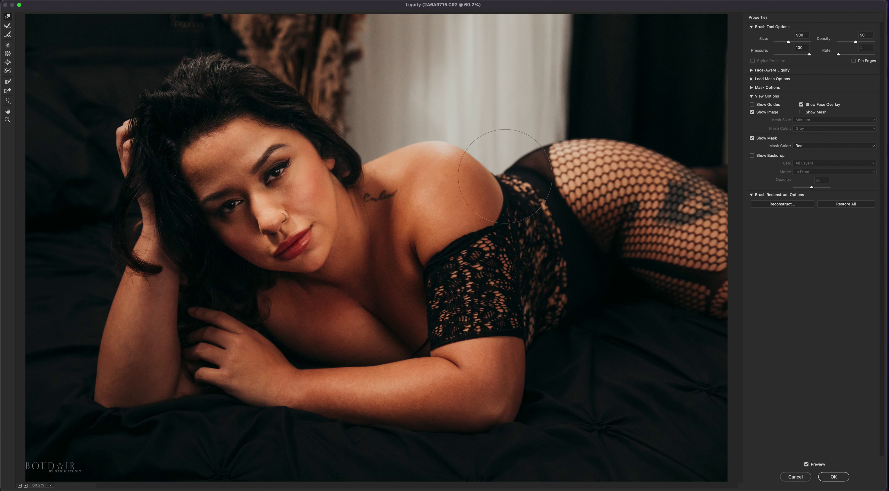
{"action": "key", "text": "bracketleft"}
{"action": "key", "text": "bracketleft"}
{"action": "key", "text": "bracketleft"}
Step: Raise the top of the hip curve with a Forward Warp brush between size 1500 and 1700
{"action": "key", "text": "bracketright"}
{"action": "key", "text": "bracketright"}
{"action": "key", "text": "bracketright"}
{"action": "key", "text": "bracketright"}
{"action": "key", "text": "bracketright"}
{"action": "key", "text": "bracketright"}
{"action": "key", "text": "bracketright"}
{"action": "key", "text": "bracketright"}
{"action": "key", "text": "bracketright"}
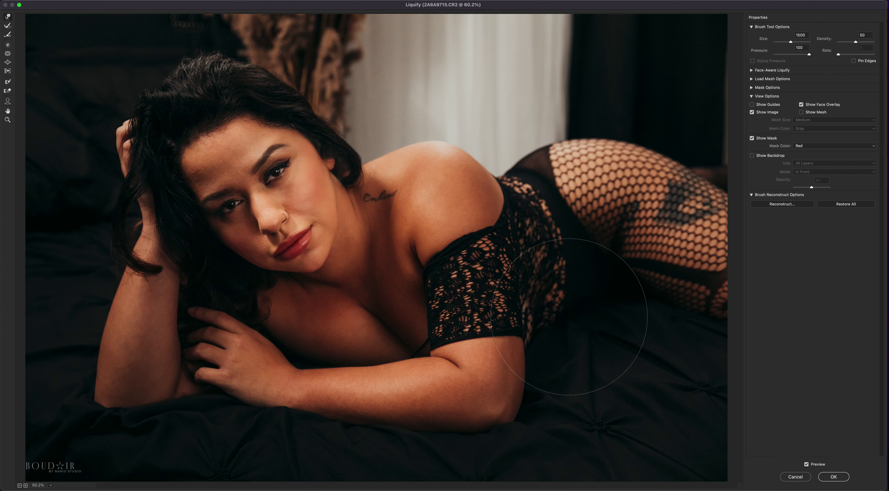
{"action": "key", "text": "bracketright"}
{"action": "key", "text": "bracketright"}
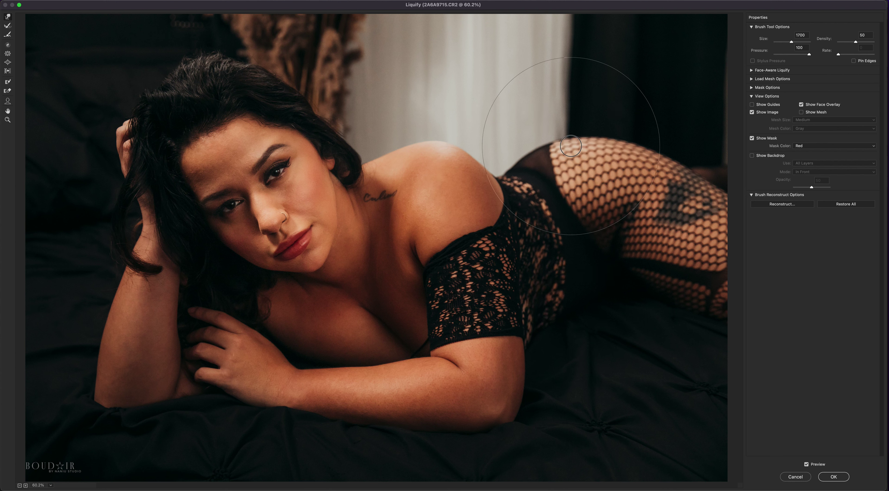
{"action": "key", "text": "bracketleft"}
{"action": "key", "text": "bracketleft"}
{"action": "key", "text": "bracketright"}
{"action": "key", "text": "bracketright"}
{"action": "key", "text": "bracketright"}
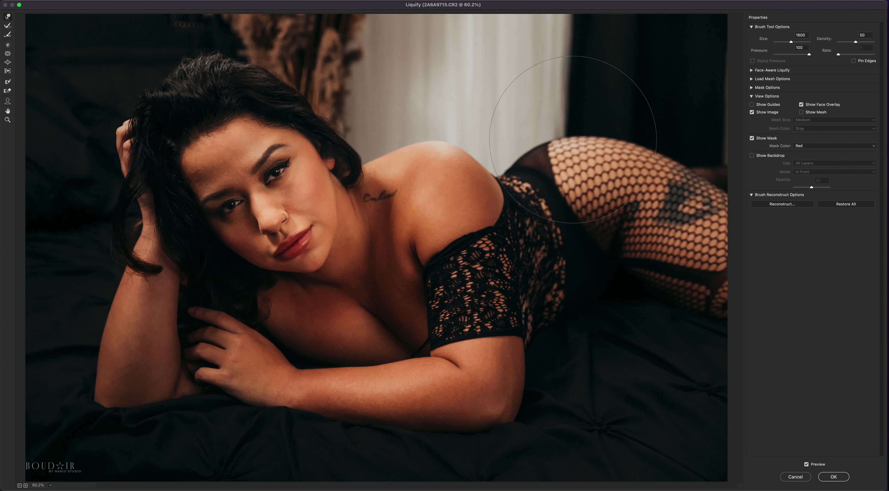
Step: Round out the hip further toward the thigh, enlarging the brush up to size 2600
{"action": "key", "text": "bracketright"}
{"action": "left_click_drag", "start_coordinate": [612, 144], "coordinate": [633, 145]}
{"action": "key", "text": "bracketright"}
{"action": "key", "text": "bracketright"}
{"action": "key", "text": "bracketright"}
{"action": "key", "text": "bracketright"}
{"action": "key", "text": "bracketright"}
{"action": "key", "text": "bracketright"}
{"action": "key", "text": "bracketright"}
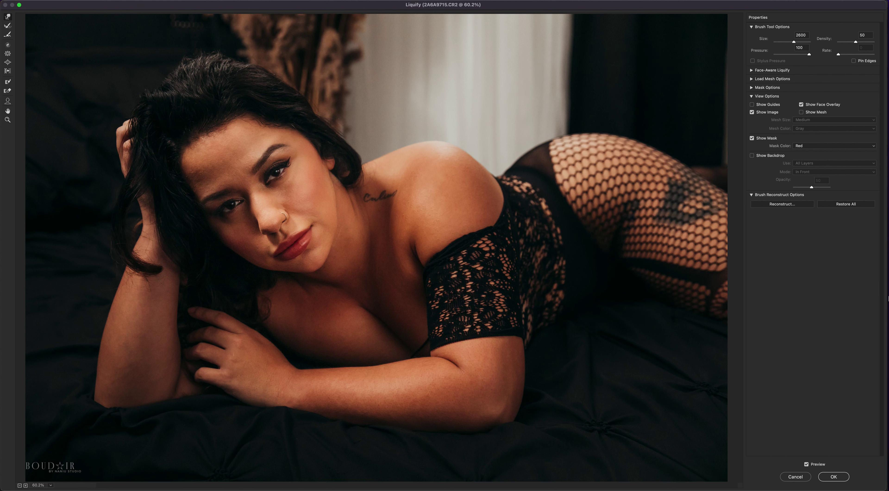
Step: Push the back edge of the bare shoulder slightly inward with a brush reduced to size 1100
{"action": "key", "text": "bracketleft"}
{"action": "key", "text": "bracketleft"}
{"action": "key", "text": "bracketleft"}
{"action": "key", "text": "bracketleft"}
{"action": "key", "text": "bracketleft"}
{"action": "key", "text": "bracketleft"}
{"action": "key", "text": "bracketleft"}
{"action": "key", "text": "bracketleft"}
{"action": "key", "text": "bracketleft"}
{"action": "key", "text": "bracketleft"}
{"action": "key", "text": "bracketleft"}
{"action": "key", "text": "bracketleft"}
{"action": "key", "text": "bracketleft"}
{"action": "key", "text": "bracketleft"}
{"action": "key", "text": "bracketleft"}
{"action": "key", "text": "bracketleft"}
{"action": "key", "text": "bracketleft"}
{"action": "key", "text": "bracketleft"}
{"action": "key", "text": "bracketright"}
{"action": "key", "text": "bracketright"}
{"action": "key", "text": "bracketright"}
{"action": "left_click_drag", "start_coordinate": [510, 211], "coordinate": [505, 211]}
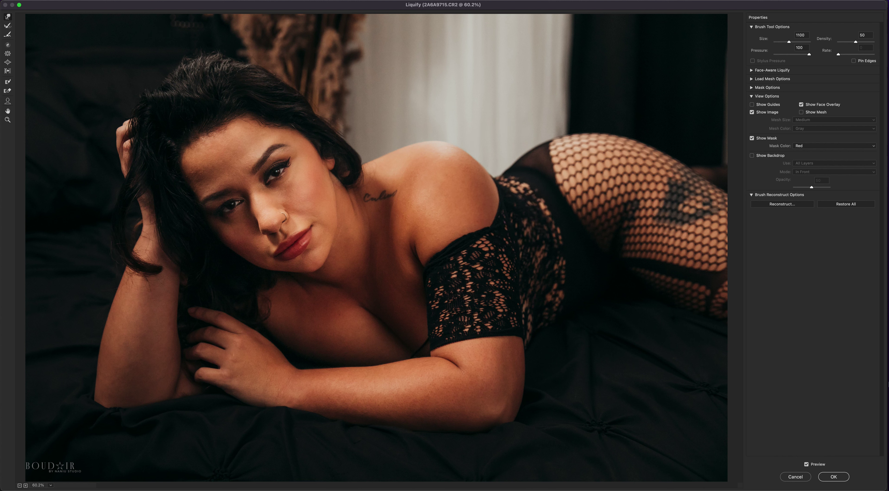
Step: Compare the liquified body shape with the original using the preview
{"action": "left_click", "coordinate": [806, 465]}
{"action": "left_click", "coordinate": [807, 465]}
{"action": "left_click", "coordinate": [806, 464]}
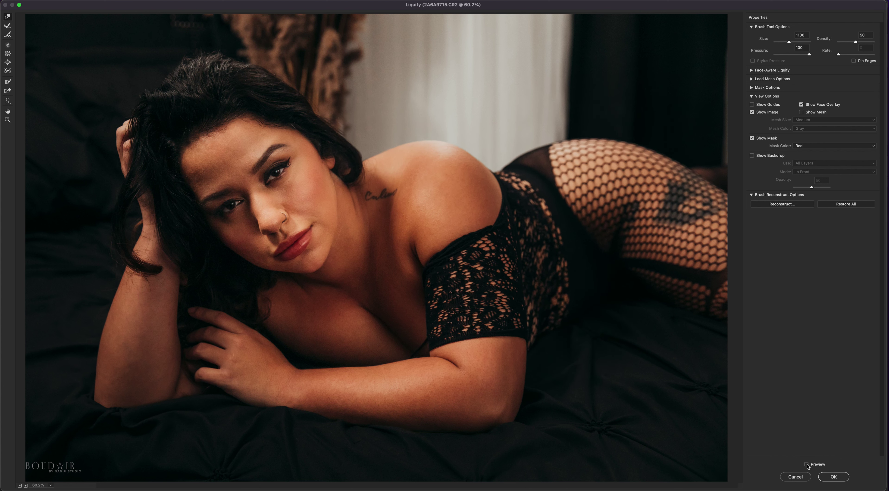
{"action": "left_click", "coordinate": [807, 465]}
{"action": "left_click", "coordinate": [807, 465]}
{"action": "left_click", "coordinate": [807, 464]}
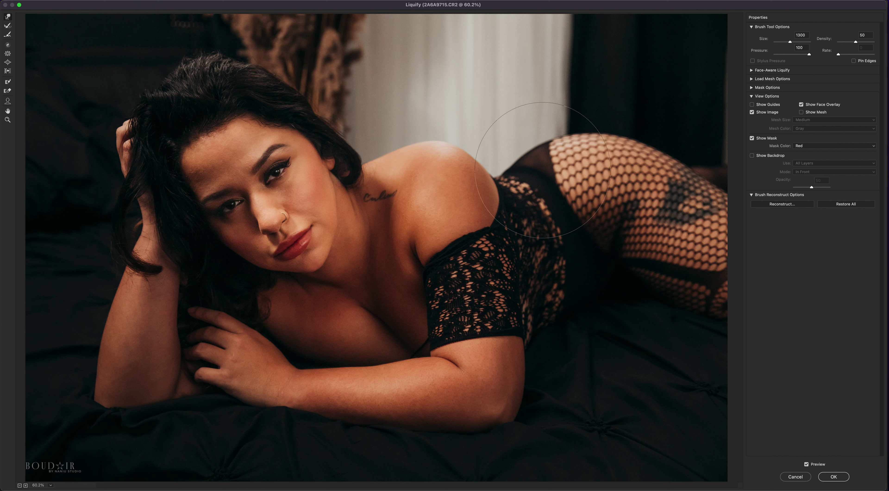
Step: Refine the top of the hip curve into a slightly lower arc with a size 2000 brush
{"action": "key", "text": "bracketright"}
{"action": "key", "text": "bracketright"}
{"action": "key", "text": "bracketright"}
{"action": "key", "text": "bracketright"}
{"action": "key", "text": "bracketright"}
{"action": "key", "text": "bracketright"}
{"action": "key", "text": "bracketright"}
{"action": "key", "text": "bracketright"}
{"action": "key", "text": "bracketright"}
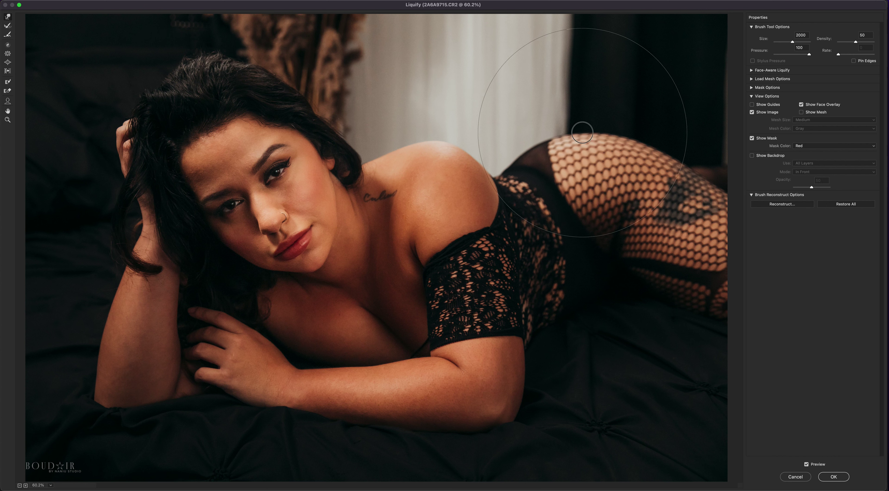
{"action": "left_click_drag", "start_coordinate": [583, 134], "coordinate": [598, 128]}
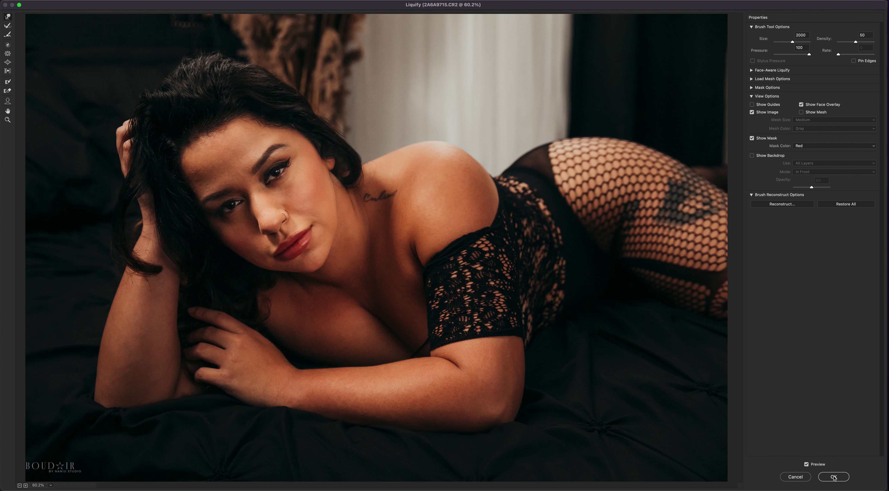
Step: Nudge the hip slightly with the size 2000 brush, checking the reshaped figure against the original in the preview
{"action": "left_click", "coordinate": [807, 465]}
{"action": "left_click", "coordinate": [807, 465]}
{"action": "left_click", "coordinate": [807, 464]}
{"action": "left_click", "coordinate": [806, 465]}
{"action": "left_click_drag", "start_coordinate": [592, 167], "coordinate": [593, 165]}
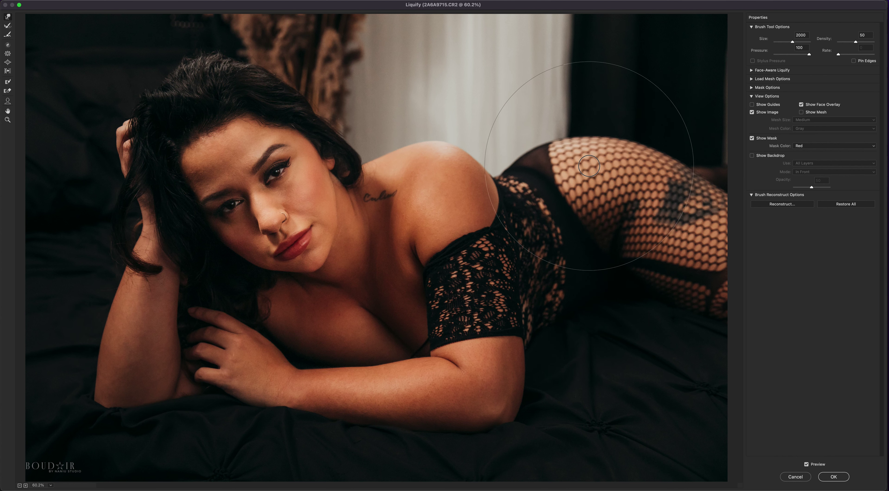
{"action": "left_click", "coordinate": [807, 464]}
{"action": "left_click", "coordinate": [807, 465]}
{"action": "left_click", "coordinate": [806, 465]}
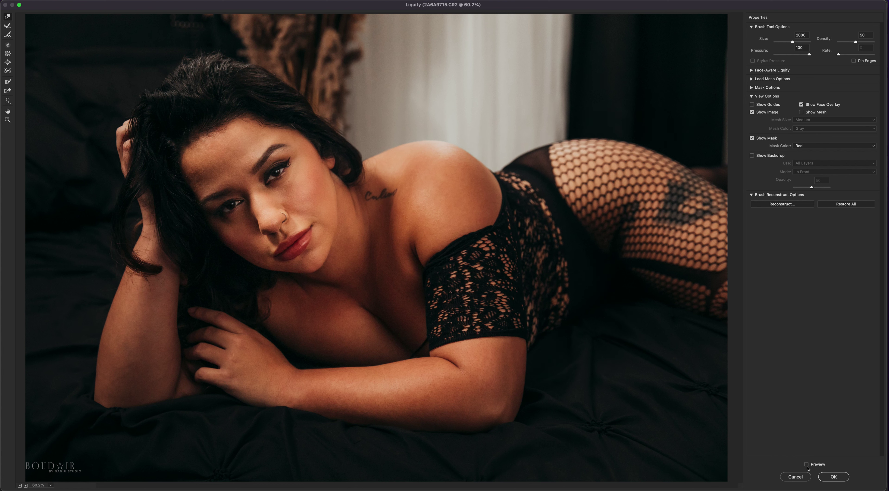
Step: Compare the liquified figure with the original in the preview and apply the Liquify changes
{"action": "left_click", "coordinate": [807, 465]}
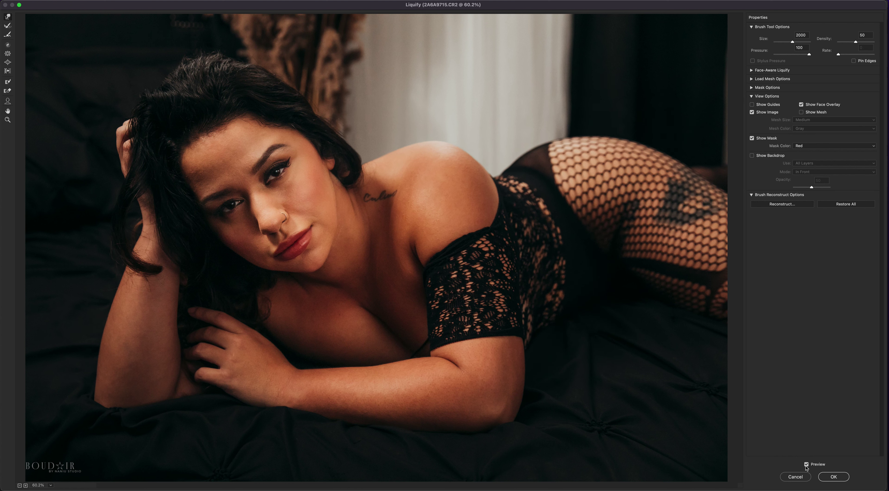
{"action": "left_click", "coordinate": [807, 464]}
{"action": "left_click", "coordinate": [806, 465]}
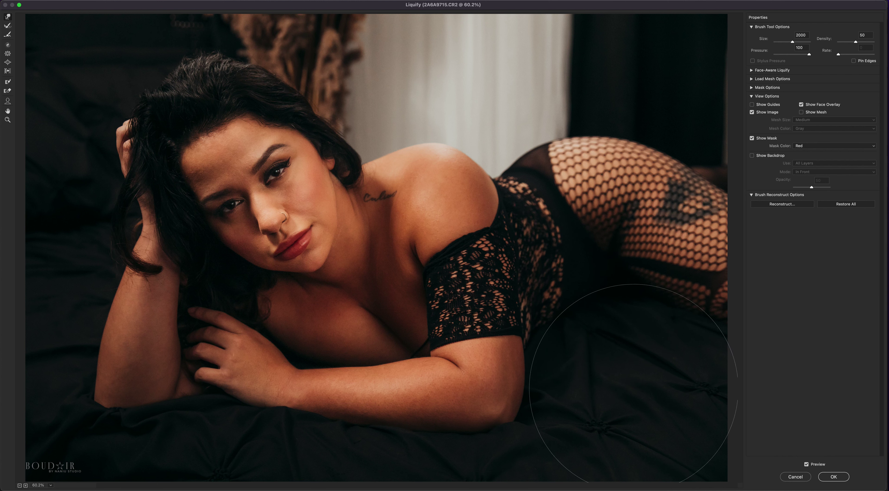
{"action": "left_click", "coordinate": [807, 464]}
{"action": "left_click", "coordinate": [806, 464]}
{"action": "left_click", "coordinate": [826, 477]}
{"action": "left_click", "coordinate": [832, 477]}
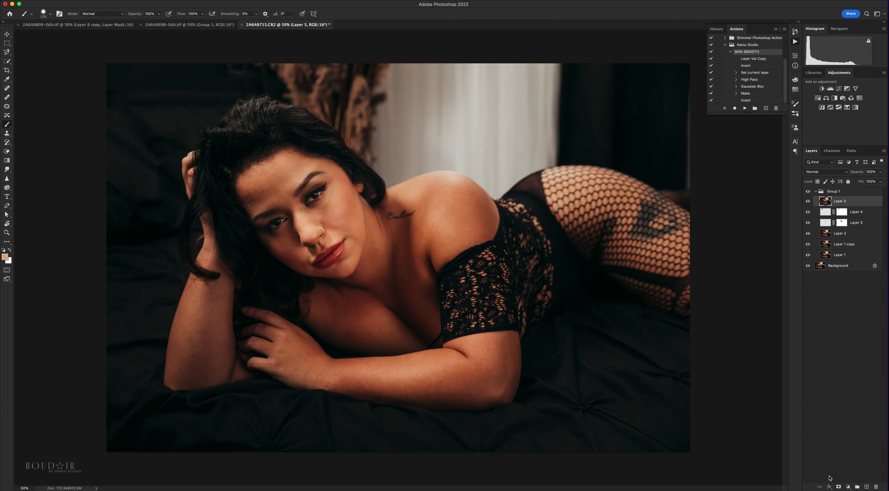
Step: Duplicate the liquified layer and patch the uneven skin on the raised forearm
{"action": "key", "text": "super+j"}
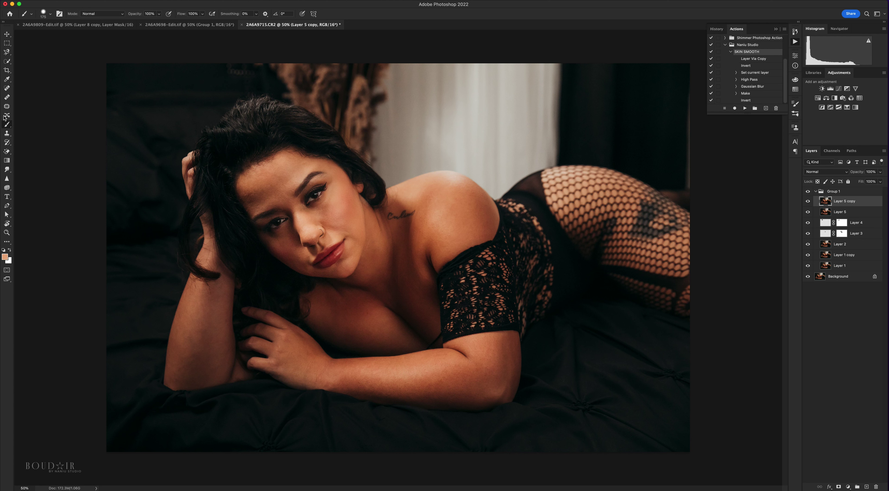
{"action": "left_click", "coordinate": [6, 107]}
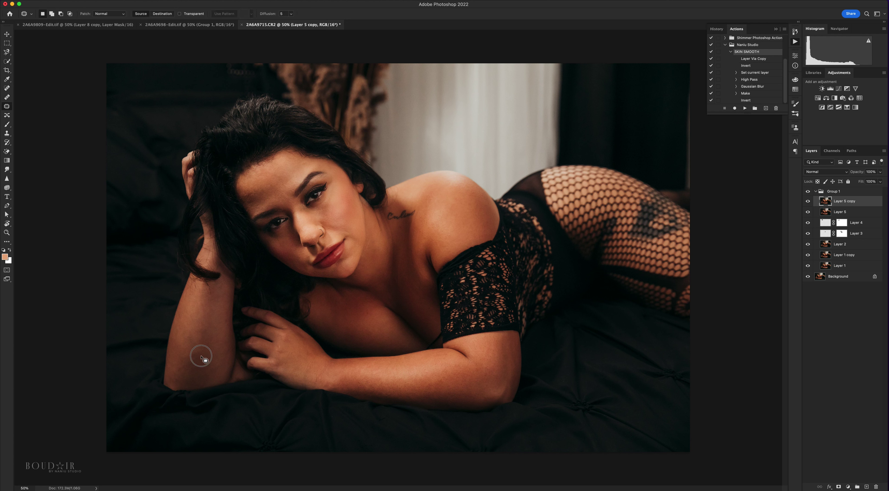
{"action": "left_click_drag", "start_coordinate": [187, 349], "coordinate": [189, 350]}
{"action": "left_click_drag", "start_coordinate": [188, 354], "coordinate": [185, 333]}
{"action": "key", "text": "super+d"}
{"action": "mouse_move", "coordinate": [187, 336]}
{"action": "left_mouse_down"}
{"action": "mouse_move", "coordinate": [190, 326]}
{"action": "mouse_move", "coordinate": [197, 340]}
{"action": "mouse_move", "coordinate": [204, 328]}
{"action": "left_mouse_up"}
{"action": "key", "text": "super+d"}
{"action": "left_click_drag", "start_coordinate": [201, 331], "coordinate": [197, 322]}
{"action": "key", "text": "super+d"}
Step: Patch the remaining blotches around the elbow and lower forearm, and one area on the neck
{"action": "mouse_move", "coordinate": [202, 358]}
{"action": "left_mouse_down"}
{"action": "mouse_move", "coordinate": [177, 371]}
{"action": "mouse_move", "coordinate": [202, 356]}
{"action": "left_mouse_up"}
{"action": "left_click_drag", "start_coordinate": [194, 361], "coordinate": [217, 365]}
{"action": "key", "text": "super+d"}
{"action": "mouse_move", "coordinate": [214, 370]}
{"action": "left_mouse_down"}
{"action": "mouse_move", "coordinate": [212, 379]}
{"action": "mouse_move", "coordinate": [177, 378]}
{"action": "left_mouse_up"}
{"action": "key", "text": "super+d"}
{"action": "mouse_move", "coordinate": [176, 378]}
{"action": "left_mouse_down"}
{"action": "mouse_move", "coordinate": [180, 360]}
{"action": "mouse_move", "coordinate": [179, 388]}
{"action": "mouse_move", "coordinate": [174, 375]}
{"action": "mouse_move", "coordinate": [207, 319]}
{"action": "mouse_move", "coordinate": [208, 329]}
{"action": "left_mouse_up"}
{"action": "key", "text": "super+d"}
{"action": "key", "text": "super+d"}
{"action": "key", "text": "super+d"}
{"action": "mouse_move", "coordinate": [209, 340]}
{"action": "left_mouse_down"}
{"action": "mouse_move", "coordinate": [220, 306]}
{"action": "mouse_move", "coordinate": [219, 351]}
{"action": "mouse_move", "coordinate": [211, 320]}
{"action": "mouse_move", "coordinate": [217, 335]}
{"action": "mouse_move", "coordinate": [201, 326]}
{"action": "mouse_move", "coordinate": [208, 312]}
{"action": "left_mouse_up"}
{"action": "left_click_drag", "start_coordinate": [206, 318], "coordinate": [190, 328]}
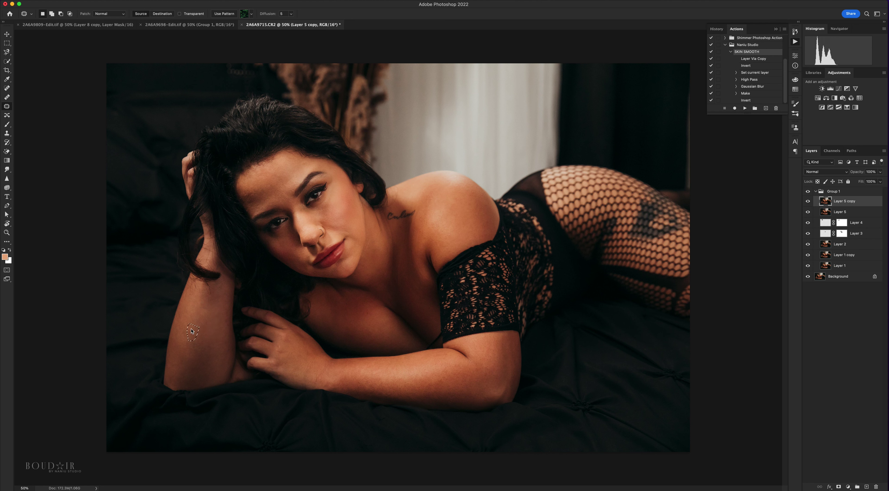
{"action": "left_click", "coordinate": [204, 331]}
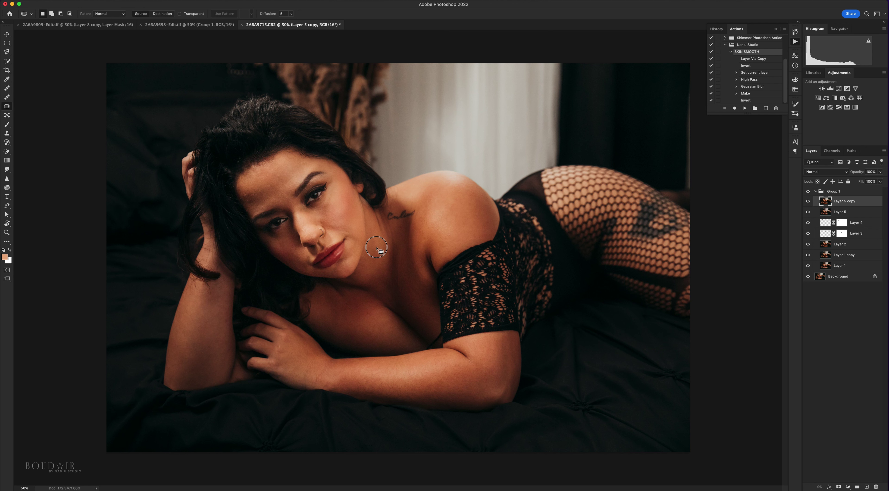
{"action": "left_click_drag", "start_coordinate": [372, 251], "coordinate": [373, 234]}
{"action": "key", "text": "super+d"}
Step: Run the SKIN SMOOTH action and paint its mask over the forehead, chest and neck with a size 800 white brush at 23% opacity
{"action": "left_click", "coordinate": [746, 110]}
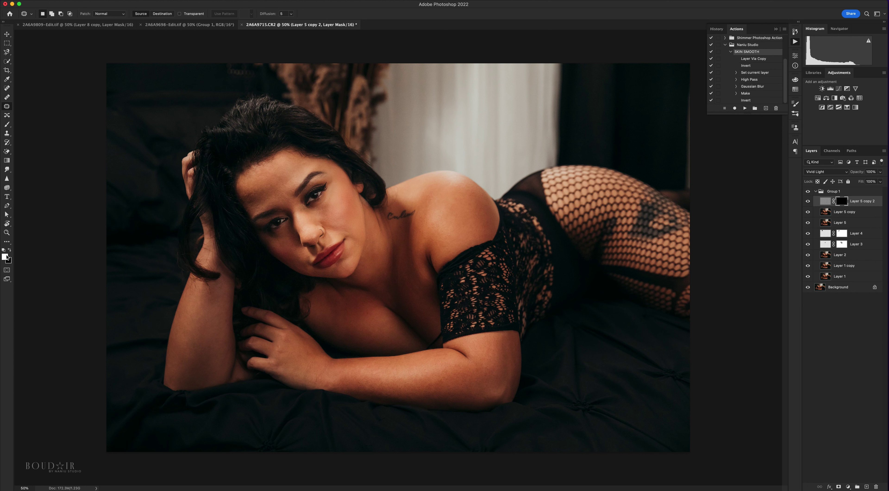
{"action": "left_click", "coordinate": [8, 123]}
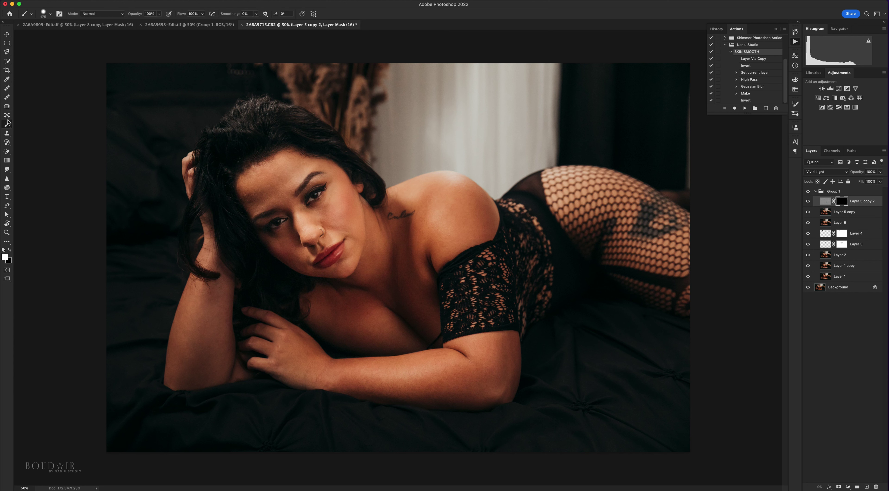
{"action": "left_click_drag", "start_coordinate": [138, 17], "coordinate": [112, 22]}
{"action": "key", "text": "bracketright"}
{"action": "key", "text": "bracketright"}
{"action": "key", "text": "bracketright"}
{"action": "key", "text": "bracketright"}
{"action": "key", "text": "bracketright"}
{"action": "left_click", "coordinate": [272, 193]}
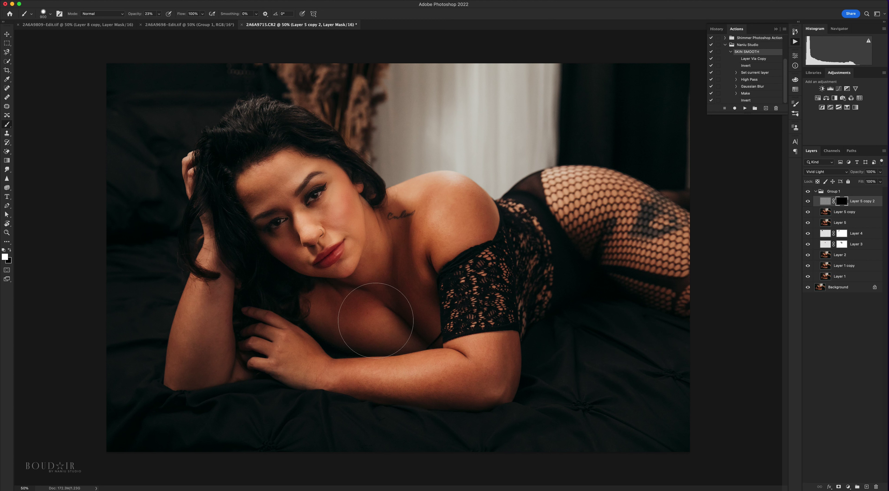
{"action": "mouse_move", "coordinate": [376, 321]}
{"action": "left_mouse_down"}
{"action": "mouse_move", "coordinate": [344, 305]}
{"action": "mouse_move", "coordinate": [368, 292]}
{"action": "mouse_move", "coordinate": [329, 267]}
{"action": "mouse_move", "coordinate": [366, 241]}
{"action": "left_mouse_up"}
Step: Paint the skin smoothing onto the hand with a smaller brush and onto the raised forearm with a larger one
{"action": "key", "text": "bracketleft"}
{"action": "key", "text": "bracketleft"}
{"action": "key", "text": "bracketleft"}
{"action": "key", "text": "bracketleft"}
{"action": "key", "text": "bracketleft"}
{"action": "key", "text": "bracketleft"}
{"action": "key", "text": "bracketleft"}
{"action": "mouse_move", "coordinate": [278, 336]}
{"action": "left_mouse_down"}
{"action": "mouse_move", "coordinate": [260, 332]}
{"action": "mouse_move", "coordinate": [258, 344]}
{"action": "left_mouse_up"}
{"action": "key", "text": "bracketright"}
{"action": "key", "text": "bracketright"}
{"action": "key", "text": "bracketright"}
{"action": "key", "text": "bracketright"}
{"action": "key", "text": "bracketright"}
{"action": "key", "text": "bracketright"}
{"action": "key", "text": "bracketright"}
{"action": "mouse_move", "coordinate": [207, 306]}
{"action": "left_mouse_down"}
{"action": "mouse_move", "coordinate": [187, 367]}
{"action": "mouse_move", "coordinate": [214, 362]}
{"action": "left_mouse_up"}
Step: Mask the smoothing off the eyes and lips with a small black brush at 100% opacity
{"action": "key", "text": "x"}
{"action": "left_click_drag", "start_coordinate": [131, 14], "coordinate": [235, 15]}
{"action": "key", "text": "bracketleft"}
{"action": "key", "text": "bracketleft"}
{"action": "key", "text": "bracketleft"}
{"action": "key", "text": "bracketleft"}
{"action": "key", "text": "bracketleft"}
{"action": "key", "text": "bracketleft"}
{"action": "key", "text": "bracketleft"}
{"action": "key", "text": "bracketleft"}
{"action": "key", "text": "bracketleft"}
{"action": "key", "text": "bracketright"}
{"action": "key", "text": "bracketleft"}
{"action": "left_click", "coordinate": [320, 187]}
{"action": "mouse_move", "coordinate": [341, 244]}
{"action": "left_mouse_down"}
{"action": "mouse_move", "coordinate": [317, 266]}
{"action": "mouse_move", "coordinate": [339, 245]}
{"action": "left_mouse_up"}
{"action": "key", "text": "bracketright"}
{"action": "key", "text": "bracketright"}
{"action": "key", "text": "bracketleft"}
{"action": "key", "text": "bracketleft"}
{"action": "key", "text": "bracketleft"}
{"action": "key", "text": "bracketright"}
{"action": "key", "text": "bracketleft"}
{"action": "key", "text": "bracketleft"}
Step: Compare the portrait with and without the skin smoothing layer
{"action": "left_click", "coordinate": [808, 201]}
{"action": "left_click", "coordinate": [808, 202]}
{"action": "left_click", "coordinate": [808, 202]}
{"action": "left_click", "coordinate": [808, 201]}
{"action": "left_click", "coordinate": [808, 201]}
{"action": "left_click", "coordinate": [808, 201]}
Step: Stamp the visible layers into a new layer and patch the uneven skin on the forehead near the hairline
{"action": "left_click", "coordinate": [856, 215]}
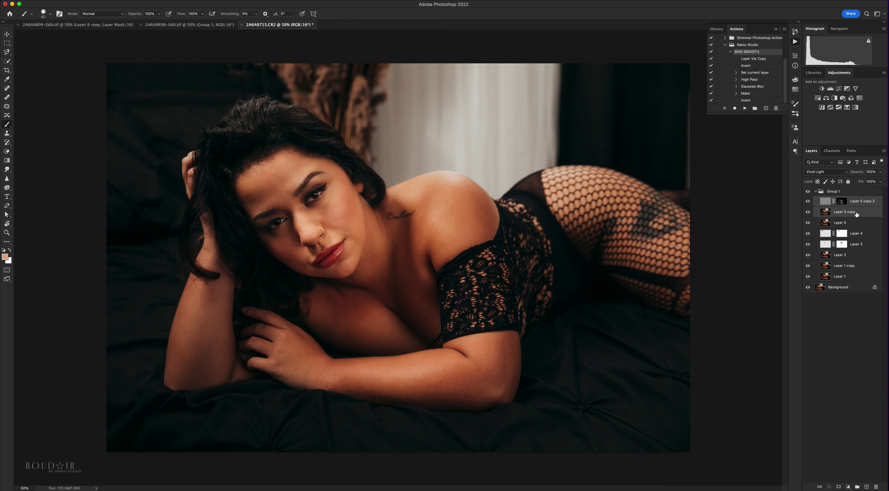
{"action": "left_click", "coordinate": [7, 106]}
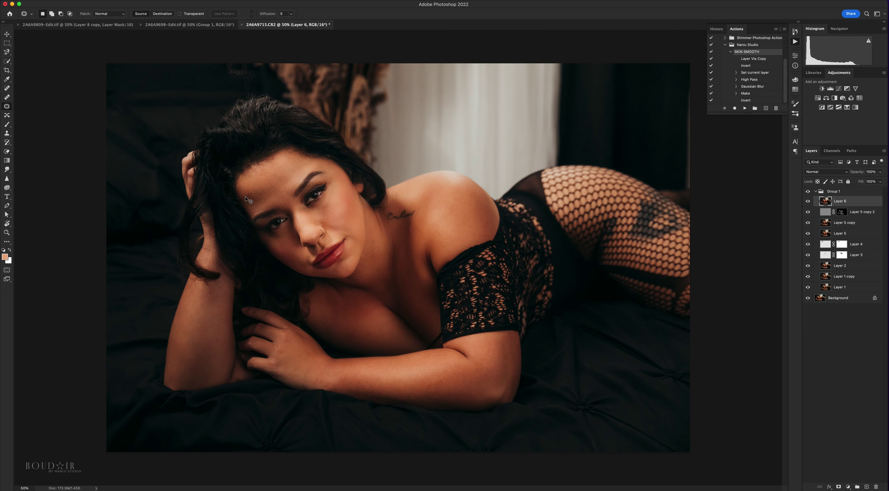
{"action": "key", "text": "super+equal"}
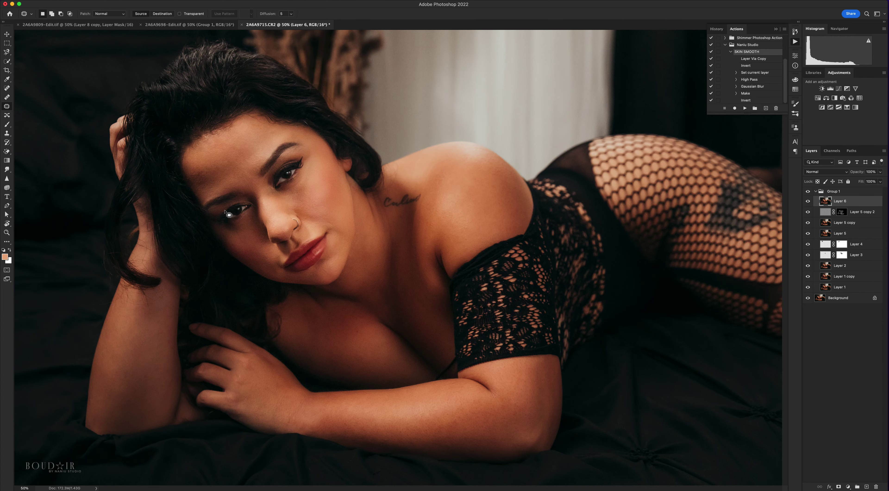
{"action": "key", "text": "super+equal"}
{"action": "left_click_drag", "start_coordinate": [166, 167], "coordinate": [290, 202]}
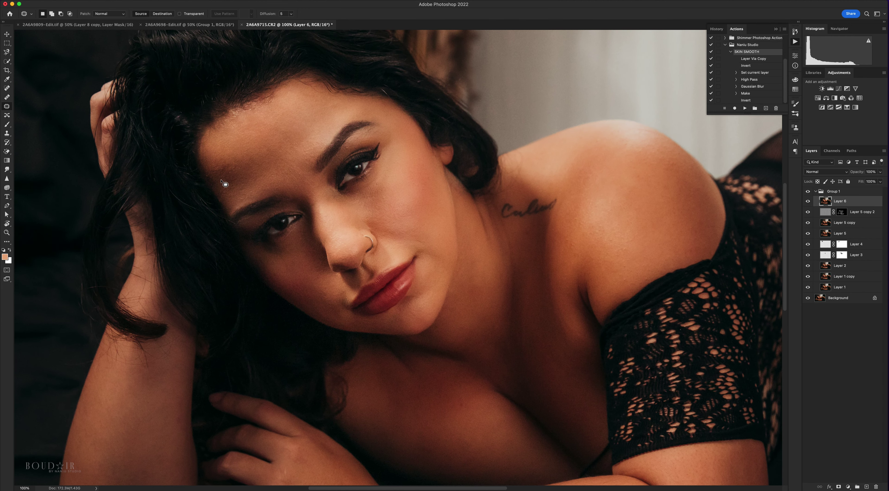
{"action": "mouse_move", "coordinate": [237, 167]}
{"action": "left_mouse_down"}
{"action": "mouse_move", "coordinate": [233, 191]}
{"action": "mouse_move", "coordinate": [221, 192]}
{"action": "mouse_move", "coordinate": [225, 176]}
{"action": "mouse_move", "coordinate": [228, 185]}
{"action": "mouse_move", "coordinate": [251, 179]}
{"action": "mouse_move", "coordinate": [240, 169]}
{"action": "mouse_move", "coordinate": [212, 171]}
{"action": "mouse_move", "coordinate": [242, 179]}
{"action": "mouse_move", "coordinate": [232, 190]}
{"action": "mouse_move", "coordinate": [232, 175]}
{"action": "mouse_move", "coordinate": [224, 170]}
{"action": "mouse_move", "coordinate": [231, 185]}
{"action": "mouse_move", "coordinate": [224, 186]}
{"action": "mouse_move", "coordinate": [217, 175]}
{"action": "mouse_move", "coordinate": [235, 173]}
{"action": "left_mouse_up"}
{"action": "key", "text": "super+d"}
{"action": "key", "text": "super+d"}
{"action": "key", "text": "super+d"}
Step: Patch the remaining marks along the shadowed edge of the forehead above the brow
{"action": "left_click_drag", "start_coordinate": [235, 173], "coordinate": [248, 177]}
{"action": "mouse_move", "coordinate": [242, 187]}
{"action": "left_mouse_down"}
{"action": "mouse_move", "coordinate": [238, 175]}
{"action": "mouse_move", "coordinate": [262, 169]}
{"action": "mouse_move", "coordinate": [228, 193]}
{"action": "mouse_move", "coordinate": [222, 179]}
{"action": "left_mouse_up"}
{"action": "key", "text": "super+d"}
{"action": "left_click", "coordinate": [239, 179]}
{"action": "left_click_drag", "start_coordinate": [223, 184], "coordinate": [232, 196]}
{"action": "left_click", "coordinate": [232, 196]}
{"action": "key", "text": "super+minus"}
{"action": "key", "text": "super+minus"}
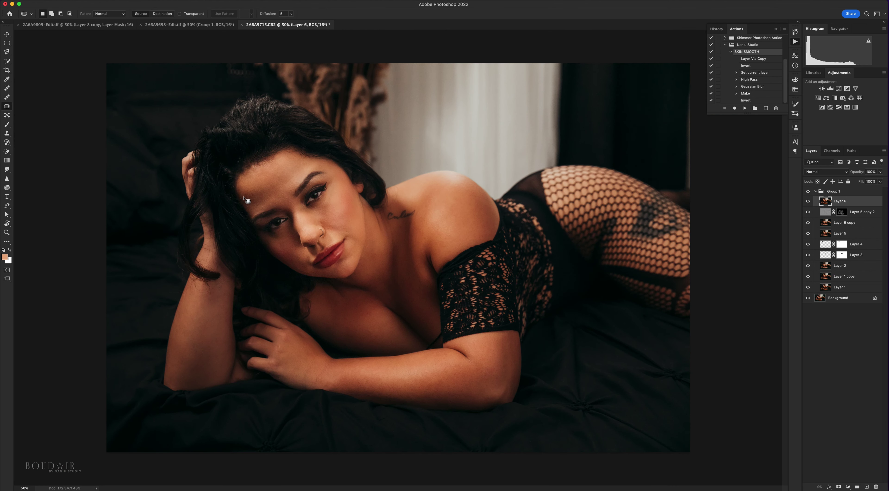
Step: Compare the forehead with and without the patched layer and patch another area above the brow
{"action": "left_click", "coordinate": [808, 202]}
{"action": "left_click", "coordinate": [808, 202]}
{"action": "left_click", "coordinate": [807, 202]}
{"action": "left_click", "coordinate": [807, 201]}
{"action": "mouse_move", "coordinate": [256, 201]}
{"action": "left_mouse_down"}
{"action": "mouse_move", "coordinate": [244, 199]}
{"action": "mouse_move", "coordinate": [266, 205]}
{"action": "mouse_move", "coordinate": [251, 205]}
{"action": "mouse_move", "coordinate": [265, 194]}
{"action": "left_mouse_up"}
{"action": "key", "text": "super+d"}
{"action": "key", "text": "super+d"}
{"action": "key", "text": "super+d"}
Step: Add a new layer and paint sampled skin color over the forehead with an enlarged brush at 5% opacity
{"action": "left_click", "coordinate": [867, 487]}
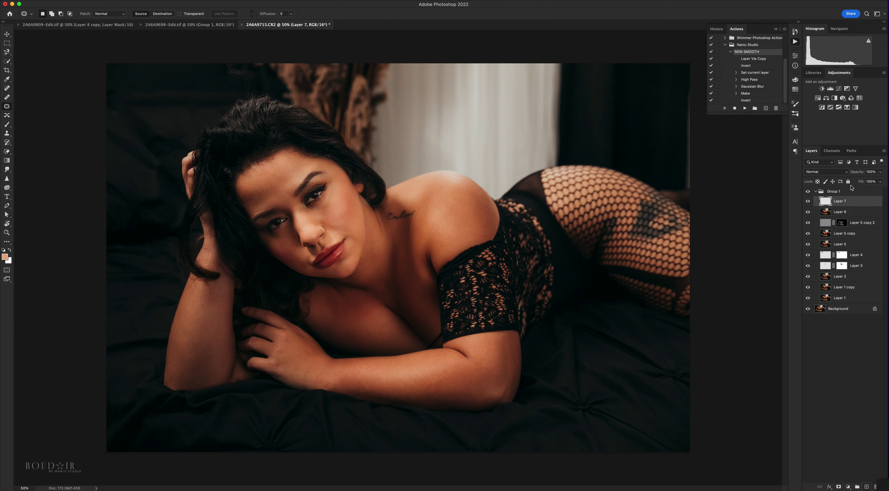
{"action": "left_click", "coordinate": [7, 124]}
{"action": "left_click_drag", "start_coordinate": [136, 14], "coordinate": [70, 15]}
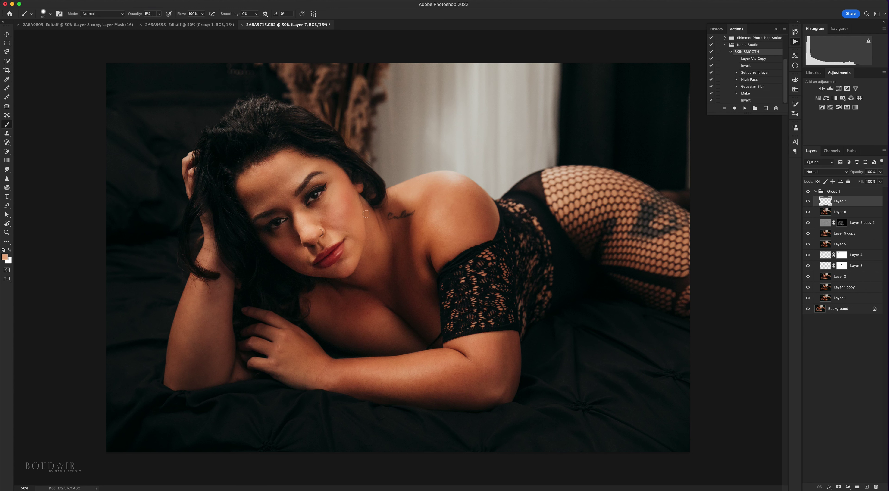
{"action": "key", "text": "bracketright"}
{"action": "key", "text": "bracketright"}
{"action": "key", "text": "bracketright"}
{"action": "key", "text": "bracketright"}
{"action": "key", "text": "bracketright"}
{"action": "key", "text": "bracketright"}
{"action": "key", "text": "alt"}
{"action": "left_click", "coordinate": [247, 187], "text": "alt"}
{"action": "left_click", "coordinate": [253, 182], "text": "alt"}
Step: Add a mask to the forehead paint layer and hide the color along the hairline with a small black brush at 100% opacity
{"action": "key", "text": "d"}
{"action": "left_click", "coordinate": [839, 486]}
{"action": "key", "text": "0"}
{"action": "key", "text": "bracketleft"}
{"action": "key", "text": "bracketleft"}
{"action": "key", "text": "bracketleft"}
{"action": "key", "text": "bracketleft"}
{"action": "key", "text": "bracketleft"}
{"action": "key", "text": "bracketleft"}
{"action": "key", "text": "bracketleft"}
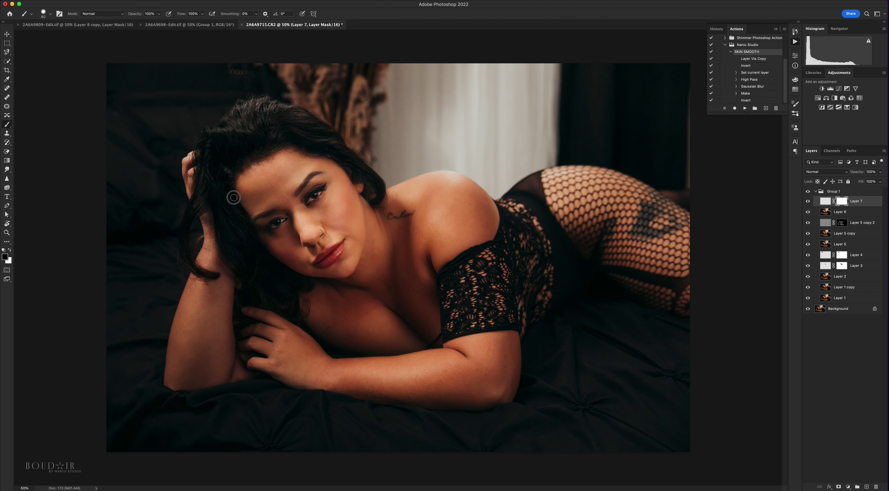
{"action": "mouse_move", "coordinate": [247, 211]}
{"action": "left_mouse_down"}
{"action": "mouse_move", "coordinate": [255, 222]}
{"action": "mouse_move", "coordinate": [239, 206]}
{"action": "left_mouse_up"}
Step: Lower the forehead paint layer's opacity to 59%, comparing the image with and without it
{"action": "left_click", "coordinate": [808, 201]}
{"action": "left_click", "coordinate": [808, 202]}
{"action": "left_click", "coordinate": [808, 201]}
{"action": "left_click", "coordinate": [808, 201]}
{"action": "left_click_drag", "start_coordinate": [859, 174], "coordinate": [845, 174]}
{"action": "left_click", "coordinate": [808, 202]}
{"action": "left_click", "coordinate": [808, 201]}
{"action": "left_click", "coordinate": [808, 201]}
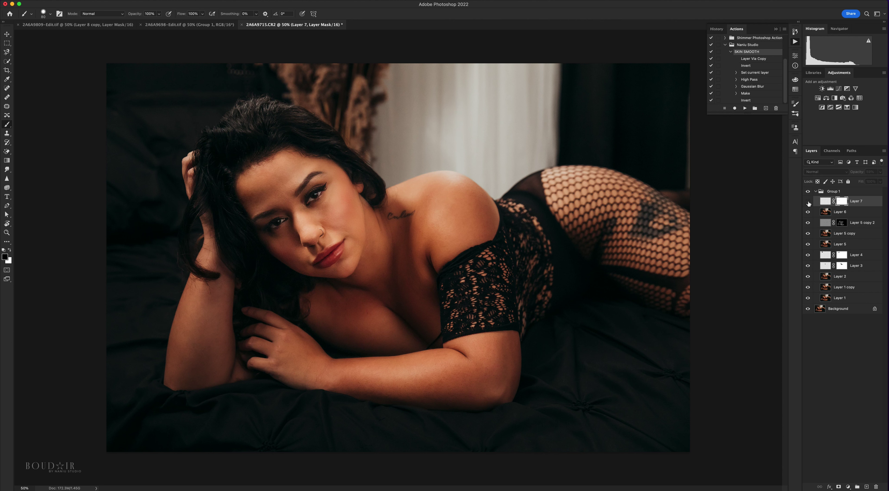
{"action": "left_click", "coordinate": [808, 201]}
{"action": "left_click", "coordinate": [808, 202]}
{"action": "left_click", "coordinate": [808, 202]}
Step: Patch two more areas of the forehead on Layer 6, beneath the skin color layer
{"action": "left_click", "coordinate": [842, 217]}
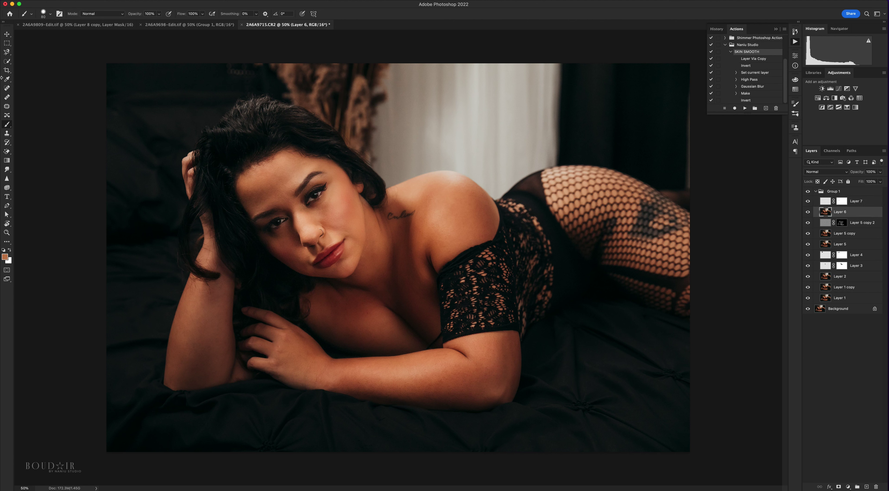
{"action": "left_click", "coordinate": [7, 105]}
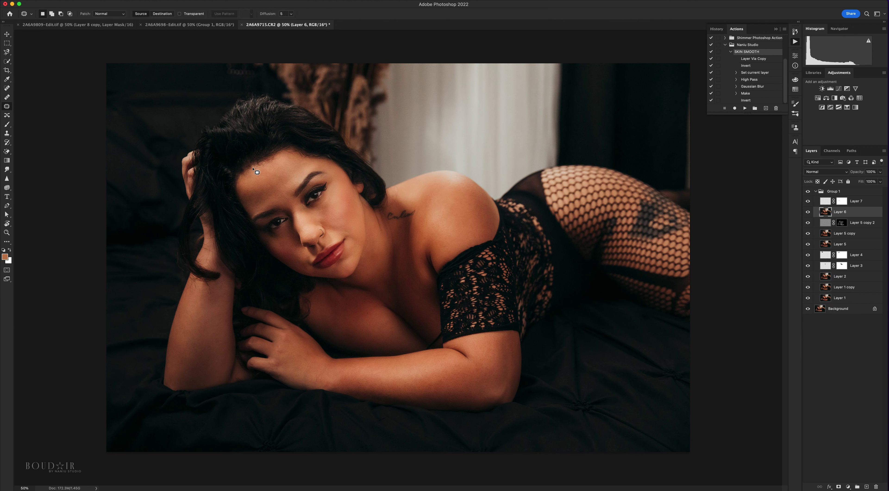
{"action": "left_click_drag", "start_coordinate": [257, 175], "coordinate": [246, 188]}
{"action": "key", "text": "super+d"}
{"action": "left_click_drag", "start_coordinate": [245, 190], "coordinate": [282, 185]}
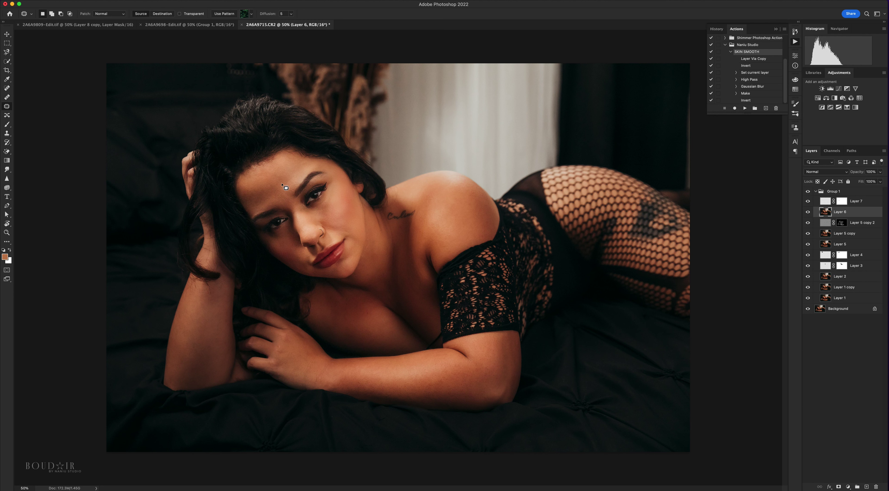
{"action": "key", "text": "super+d"}
{"action": "mouse_move", "coordinate": [445, 490]}
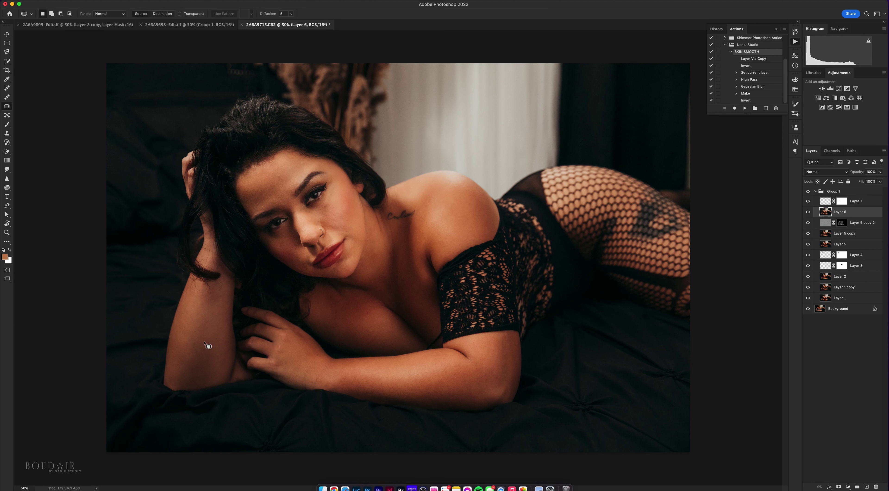
Step: Stamp all visible layers into a new top layer and convert it to a Smart Object
{"action": "left_click", "coordinate": [870, 205], "text": "shift"}
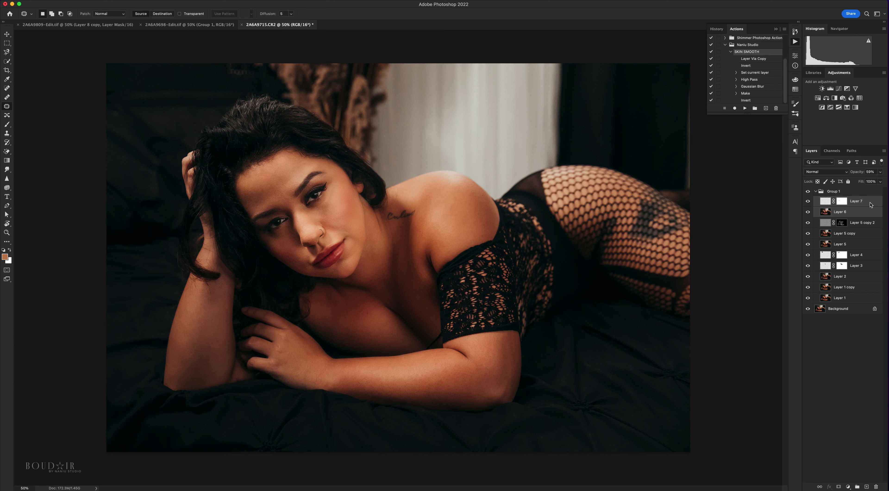
{"action": "key", "text": "super+alt+e"}
{"action": "right_click", "coordinate": [867, 205]}
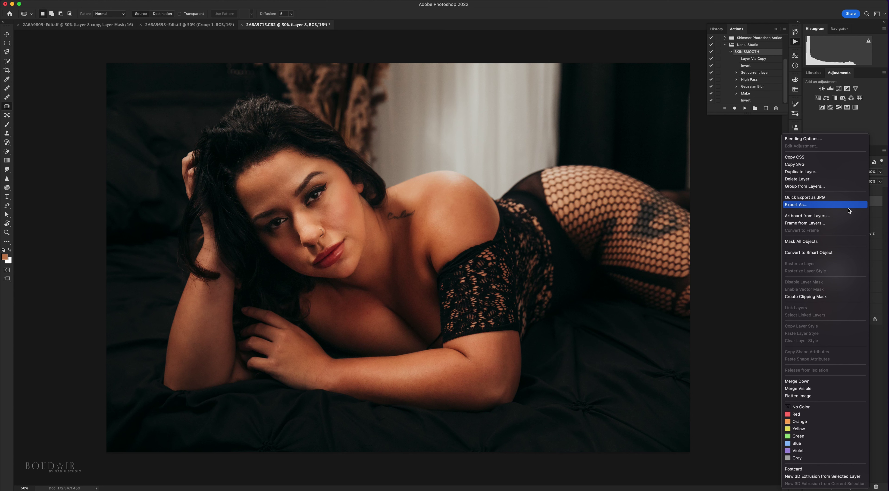
{"action": "left_click", "coordinate": [833, 253]}
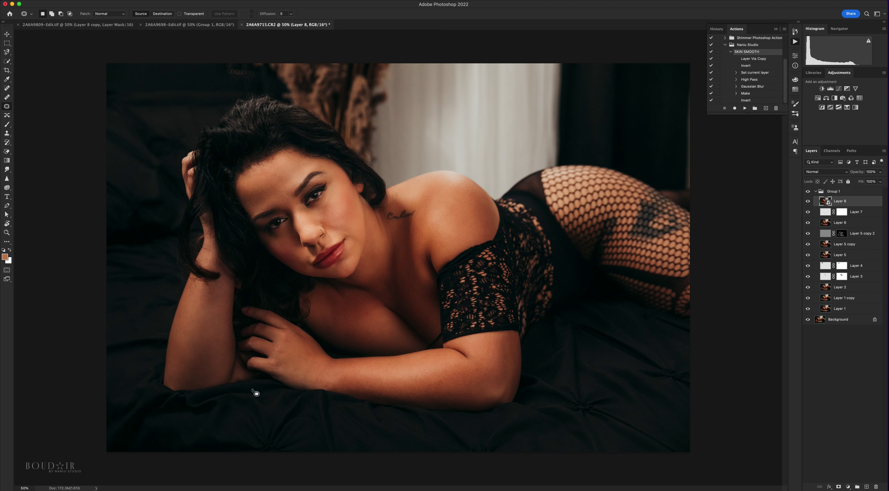
Step: Apply Reduce Noise to Layer 8 at strength 10 with low Preserve Details, and invert its filter mask to black
{"action": "left_click", "coordinate": [161, 0]}
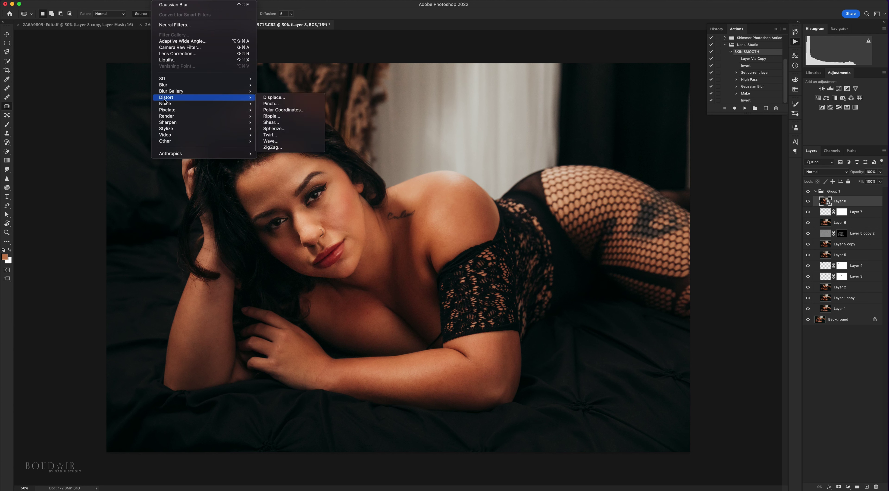
{"action": "mouse_move", "coordinate": [165, 105]}
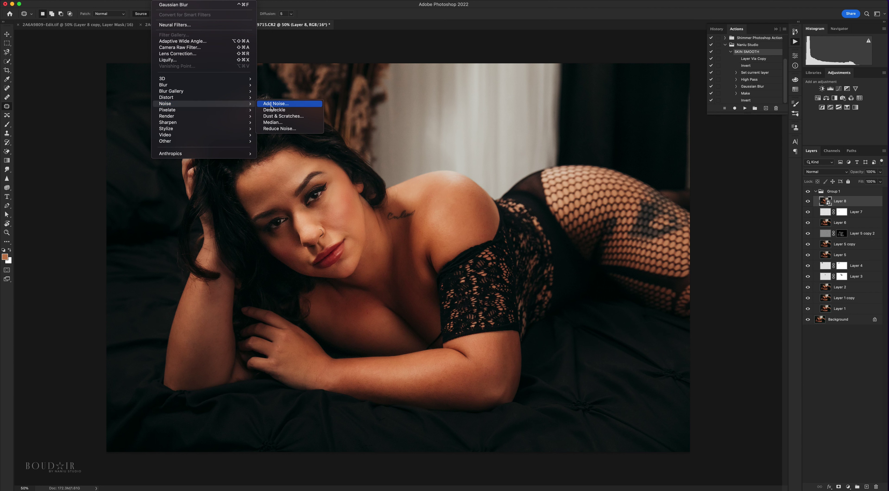
{"action": "left_click", "coordinate": [276, 128]}
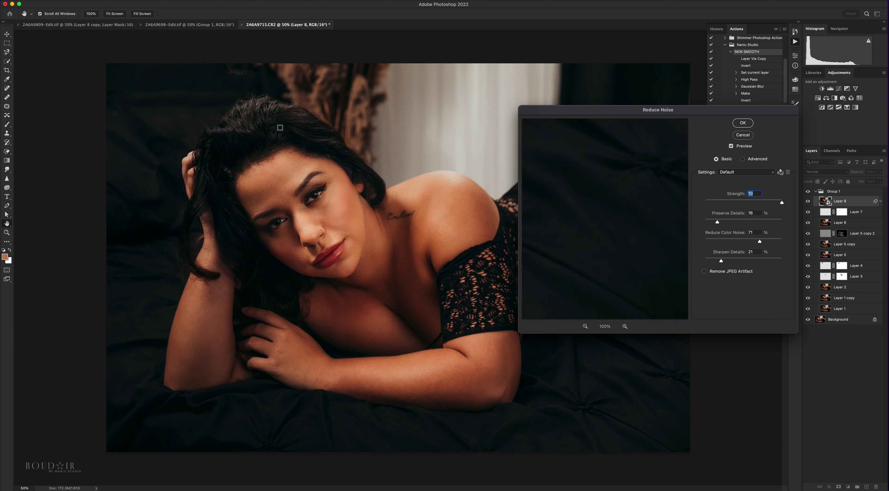
{"action": "left_click", "coordinate": [343, 215]}
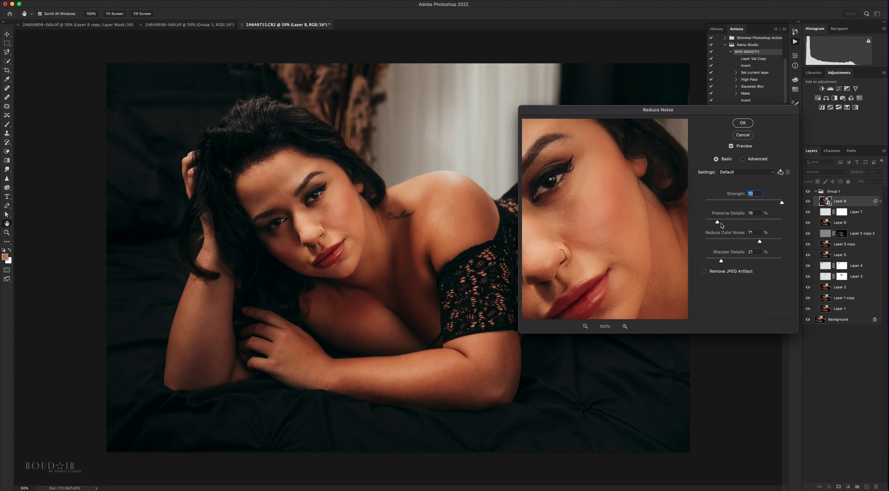
{"action": "left_click_drag", "start_coordinate": [718, 223], "coordinate": [727, 223]}
{"action": "left_click_drag", "start_coordinate": [727, 224], "coordinate": [709, 224]}
{"action": "left_click", "coordinate": [739, 124]}
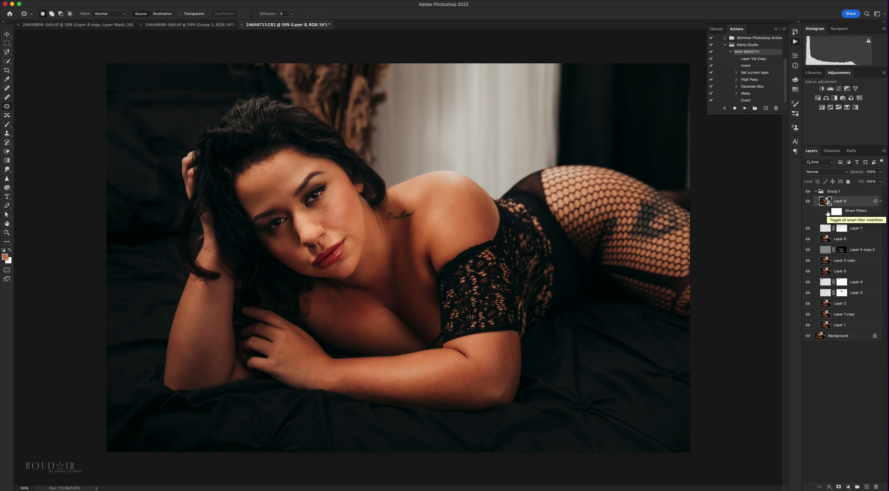
{"action": "left_click", "coordinate": [836, 212]}
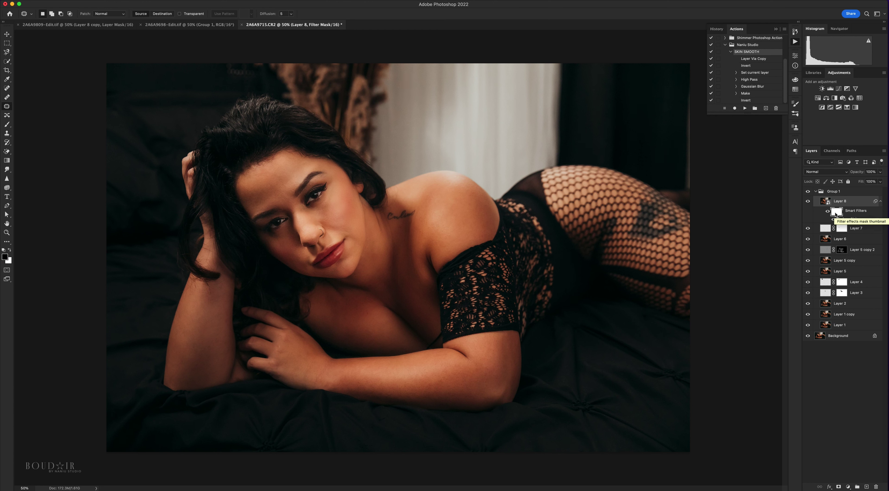
{"action": "key", "text": "super+i"}
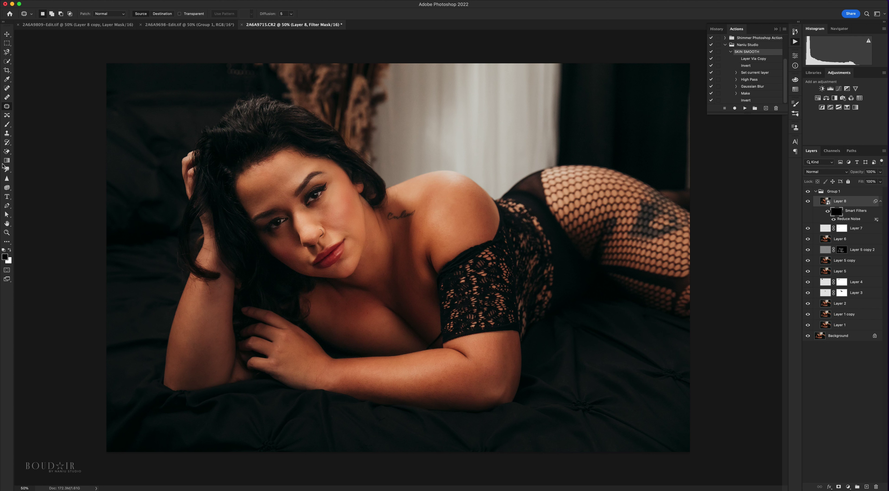
Step: Paint white on the Reduce Noise filter mask with a large soft brush over the arms, shoulder and chest
{"action": "key", "text": "b"}
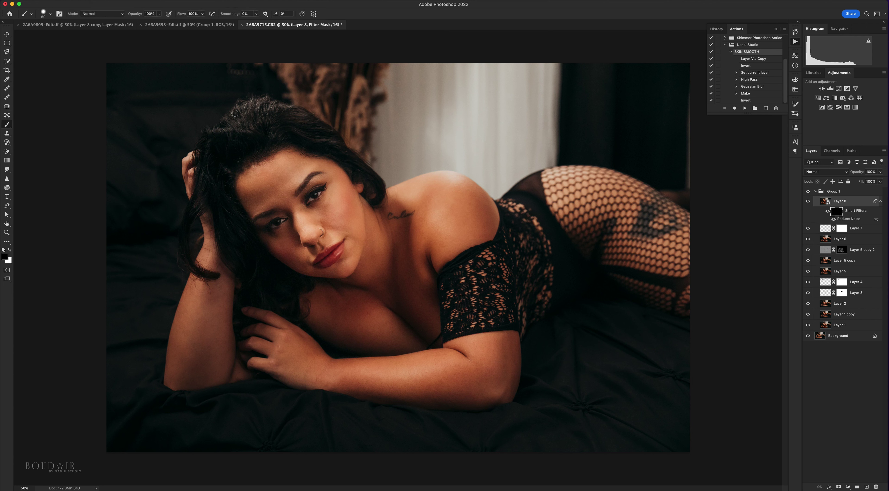
{"action": "key", "text": "bracketright"}
{"action": "key", "text": "bracketright"}
{"action": "key", "text": "bracketright"}
{"action": "key", "text": "bracketright"}
{"action": "key", "text": "x"}
{"action": "key", "text": "bracketright"}
{"action": "key", "text": "bracketright"}
{"action": "key", "text": "bracketright"}
{"action": "key", "text": "bracketleft"}
{"action": "key", "text": "bracketleft"}
{"action": "key", "text": "bracketleft"}
{"action": "key", "text": "bracketleft"}
{"action": "mouse_move", "coordinate": [188, 296]}
{"action": "left_mouse_down"}
{"action": "mouse_move", "coordinate": [195, 350]}
{"action": "mouse_move", "coordinate": [184, 363]}
{"action": "mouse_move", "coordinate": [214, 352]}
{"action": "left_mouse_up"}
{"action": "mouse_move", "coordinate": [273, 344]}
{"action": "left_mouse_down"}
{"action": "mouse_move", "coordinate": [396, 385]}
{"action": "mouse_move", "coordinate": [472, 375]}
{"action": "mouse_move", "coordinate": [469, 362]}
{"action": "mouse_move", "coordinate": [497, 361]}
{"action": "mouse_move", "coordinate": [490, 358]}
{"action": "left_mouse_up"}
{"action": "key", "text": "bracketright"}
{"action": "key", "text": "bracketright"}
{"action": "mouse_move", "coordinate": [444, 207]}
{"action": "left_mouse_down"}
{"action": "mouse_move", "coordinate": [417, 208]}
{"action": "mouse_move", "coordinate": [411, 228]}
{"action": "mouse_move", "coordinate": [398, 224]}
{"action": "mouse_move", "coordinate": [403, 255]}
{"action": "left_mouse_up"}
{"action": "mouse_move", "coordinate": [403, 312]}
{"action": "left_mouse_down"}
{"action": "mouse_move", "coordinate": [366, 321]}
{"action": "mouse_move", "coordinate": [337, 310]}
{"action": "left_mouse_up"}
Step: Paint black on the filter mask with smaller brushes over the eyes, lips and lace top to restore their detail
{"action": "key", "text": "bracketleft"}
{"action": "key", "text": "bracketleft"}
{"action": "key", "text": "bracketleft"}
{"action": "key", "text": "bracketleft"}
{"action": "key", "text": "bracketleft"}
{"action": "key", "text": "x"}
{"action": "key", "text": "bracketleft"}
{"action": "key", "text": "bracketleft"}
{"action": "key", "text": "bracketleft"}
{"action": "key", "text": "bracketleft"}
{"action": "key", "text": "bracketleft"}
{"action": "key", "text": "bracketleft"}
{"action": "key", "text": "bracketleft"}
{"action": "key", "text": "bracketleft"}
{"action": "key", "text": "bracketleft"}
{"action": "key", "text": "bracketright"}
{"action": "key", "text": "bracketright"}
{"action": "key", "text": "bracketright"}
{"action": "left_click_drag", "start_coordinate": [286, 220], "coordinate": [272, 226]}
{"action": "mouse_move", "coordinate": [304, 201]}
{"action": "left_mouse_down"}
{"action": "mouse_move", "coordinate": [323, 188]}
{"action": "mouse_move", "coordinate": [310, 194]}
{"action": "left_mouse_up"}
{"action": "key", "text": "bracketright"}
{"action": "key", "text": "bracketright"}
{"action": "mouse_move", "coordinate": [324, 253]}
{"action": "left_mouse_down"}
{"action": "mouse_move", "coordinate": [339, 241]}
{"action": "mouse_move", "coordinate": [319, 260]}
{"action": "mouse_move", "coordinate": [329, 264]}
{"action": "mouse_move", "coordinate": [342, 248]}
{"action": "left_mouse_up"}
{"action": "key", "text": "bracketright"}
{"action": "key", "text": "bracketright"}
{"action": "mouse_move", "coordinate": [446, 334]}
{"action": "left_mouse_down"}
{"action": "mouse_move", "coordinate": [441, 278]}
{"action": "mouse_move", "coordinate": [489, 246]}
{"action": "left_mouse_up"}
{"action": "key", "text": "bracketleft"}
{"action": "left_click_drag", "start_coordinate": [464, 356], "coordinate": [444, 346]}
{"action": "key", "text": "bracketright"}
{"action": "key", "text": "bracketright"}
Step: Compare the image with and without Layer 8, and with and without the whole retouching group
{"action": "left_click", "coordinate": [809, 203]}
{"action": "left_click", "coordinate": [808, 202]}
{"action": "left_click", "coordinate": [809, 203]}
{"action": "left_click", "coordinate": [808, 203]}
{"action": "left_click", "coordinate": [808, 203]}
{"action": "left_click", "coordinate": [808, 204]}
{"action": "key", "text": "bracketleft"}
{"action": "key", "text": "bracketleft"}
{"action": "key", "text": "bracketleft"}
{"action": "left_click", "coordinate": [808, 193]}
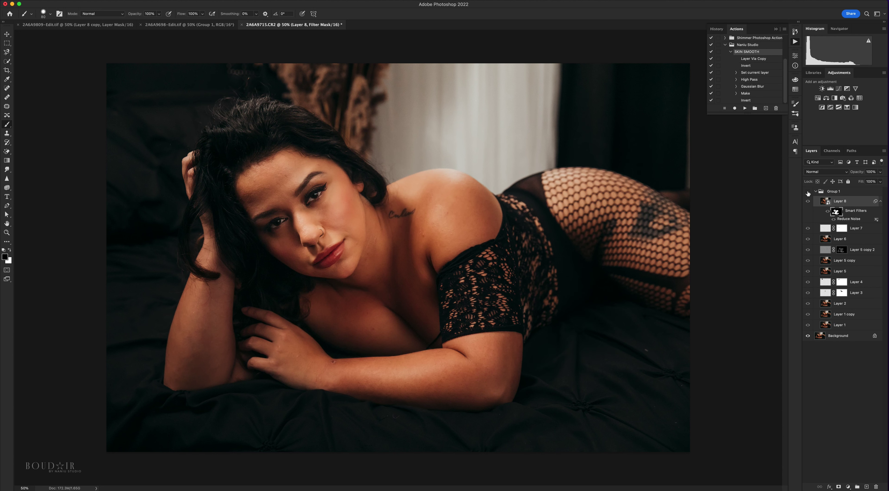
{"action": "left_click", "coordinate": [808, 192]}
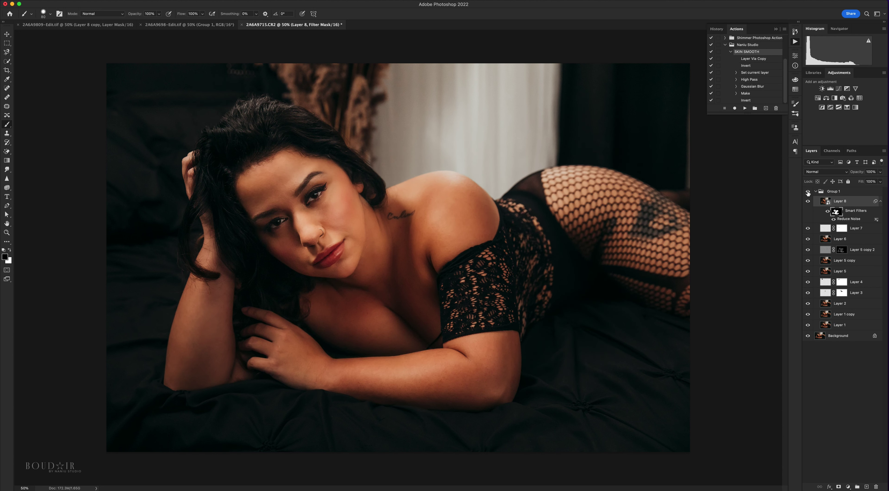
{"action": "left_click", "coordinate": [808, 193]}
{"action": "left_click", "coordinate": [808, 192]}
Step: Add a new layer above Layer 8, sample the cheek's skin tone for a brush at 7% opacity, and add a layer mask
{"action": "left_click", "coordinate": [867, 487]}
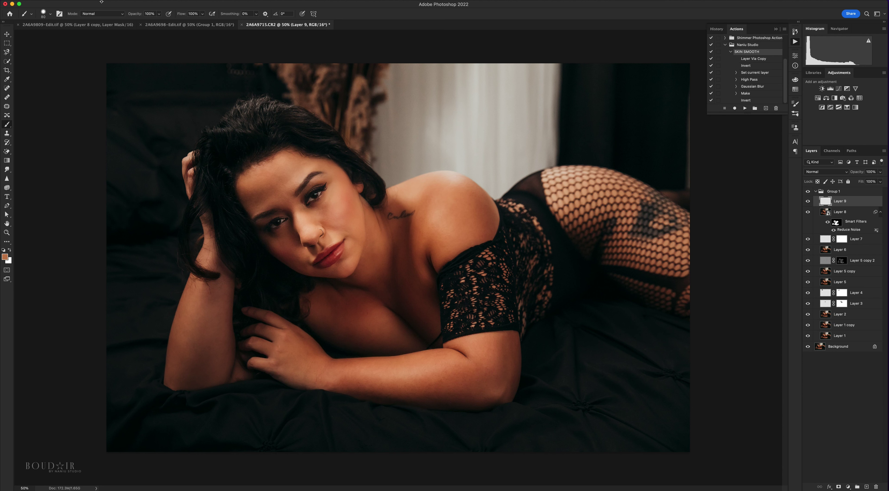
{"action": "left_click_drag", "start_coordinate": [135, 14], "coordinate": [86, 16]}
{"action": "key", "text": "bracketright"}
{"action": "key", "text": "bracketright"}
{"action": "left_click", "coordinate": [336, 207], "text": "alt"}
{"action": "left_click", "coordinate": [839, 487]}
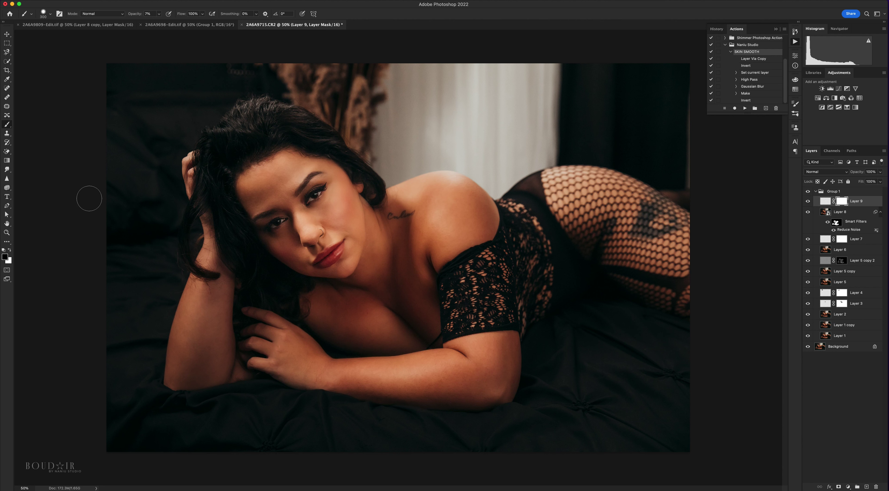
{"action": "key", "text": "bracketleft"}
{"action": "key", "text": "bracketleft"}
{"action": "key", "text": "bracketleft"}
Step: Compare the image with and without the new skin tone layer
{"action": "left_click", "coordinate": [808, 201]}
{"action": "left_click", "coordinate": [808, 199]}
{"action": "left_click", "coordinate": [808, 199]}
{"action": "left_click", "coordinate": [808, 198]}
{"action": "left_click", "coordinate": [808, 200]}
{"action": "left_click", "coordinate": [808, 201]}
Step: Save the retouched document and switch to Lightroom Classic
{"action": "left_click", "coordinate": [51, 1]}
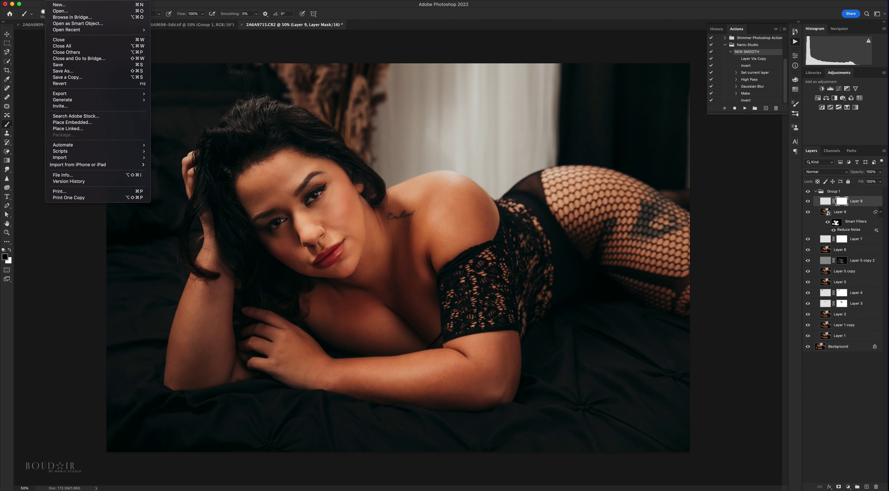
{"action": "left_click", "coordinate": [79, 65]}
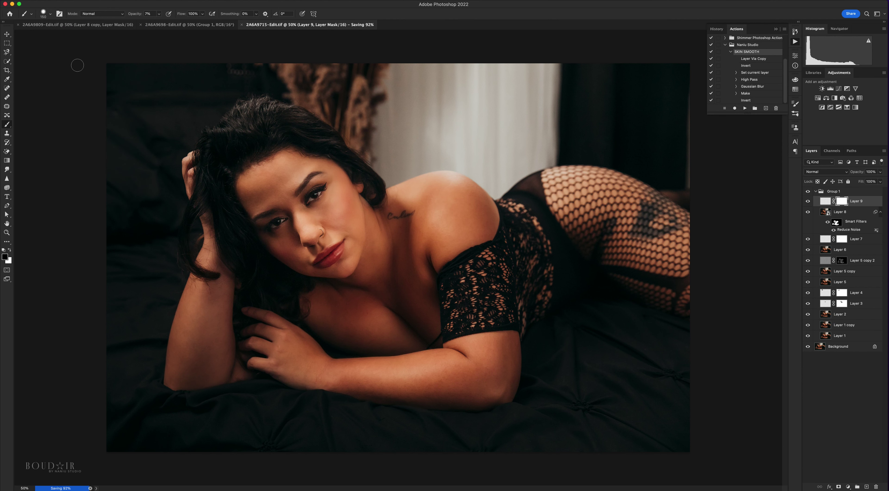
{"action": "mouse_move", "coordinate": [456, 486]}
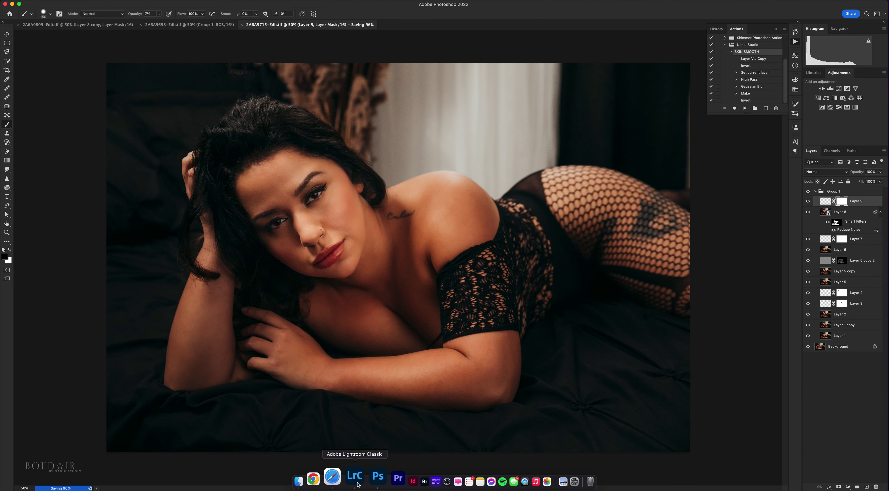
{"action": "left_click", "coordinate": [355, 477]}
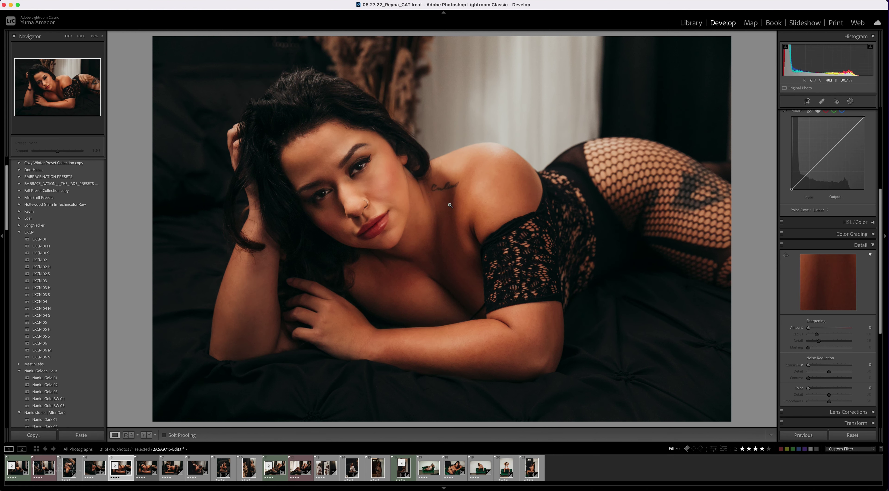
Step: Label the retouched 2A6A9715-Edit.tif green and the original 2A6A9715.CR2 red
{"action": "key", "text": "8"}
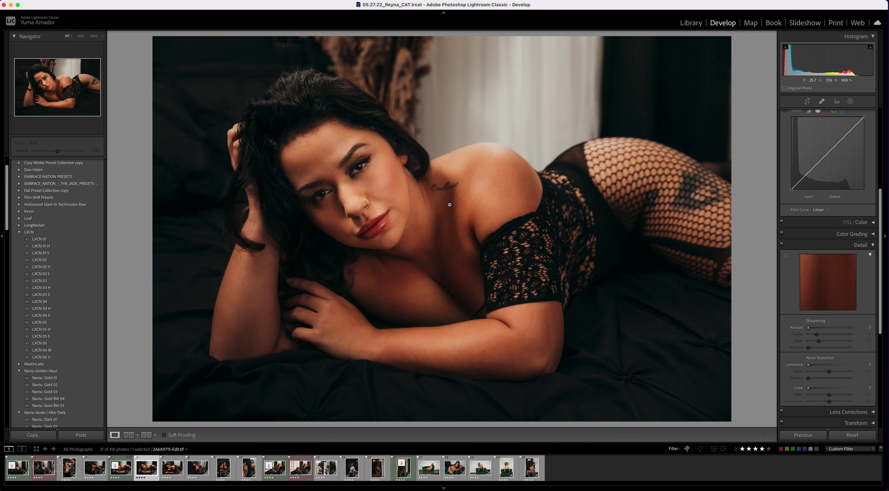
{"action": "key", "text": "super+shift+v"}
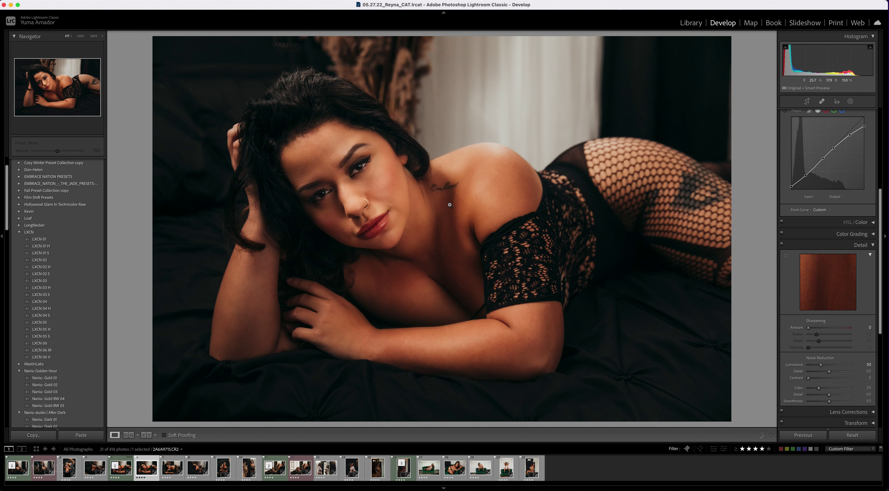
{"action": "key", "text": "6"}
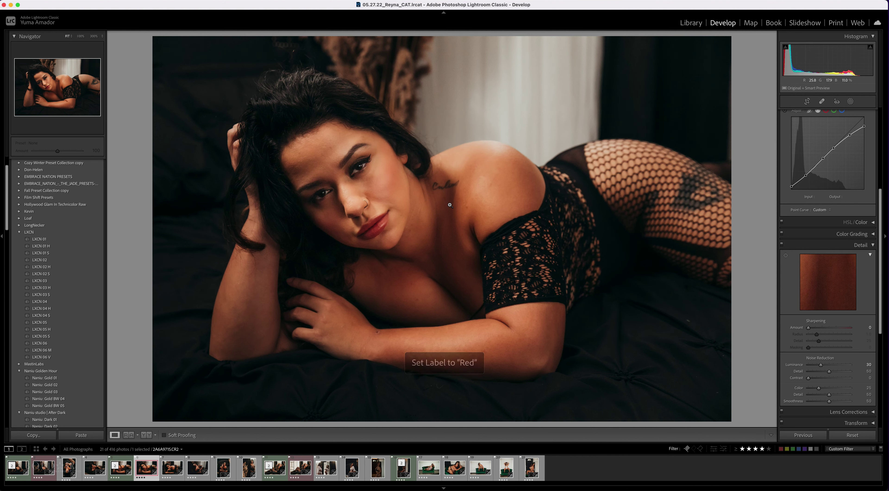
Step: Compare the retouched TIFF with the original CR2 and its unedited Before view
{"action": "key", "text": "Left"}
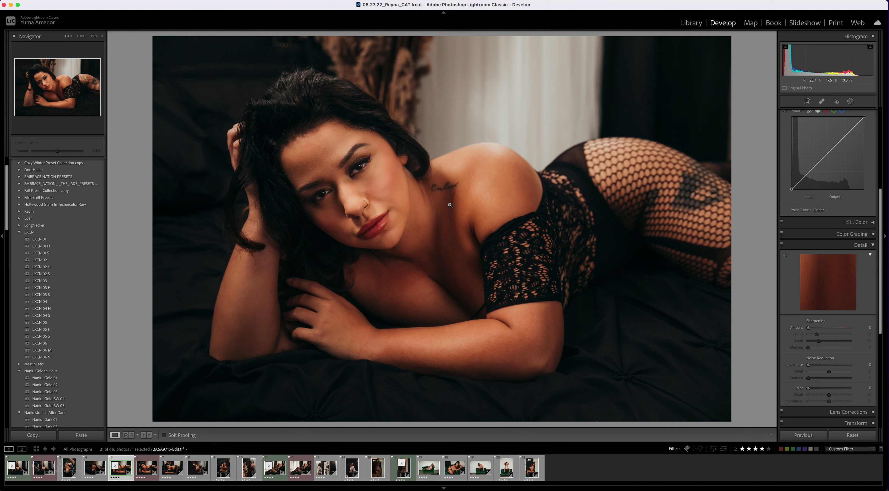
{"action": "key", "text": "Right"}
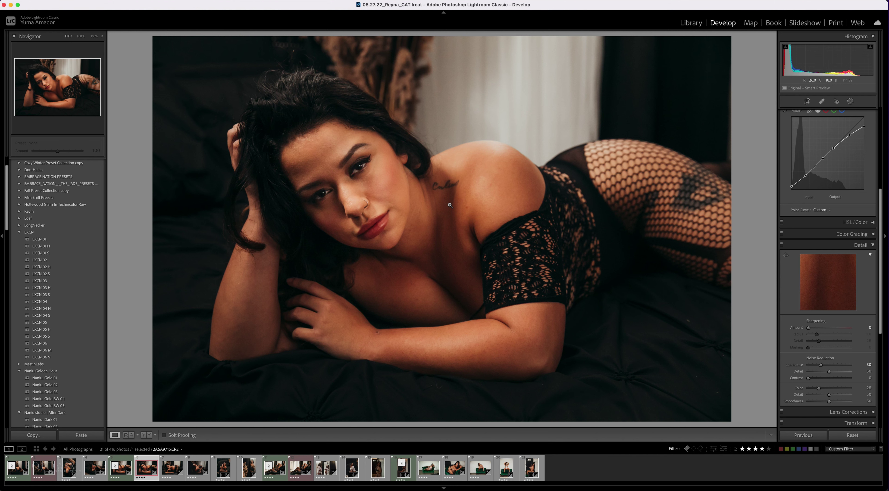
{"action": "key", "text": "backslash"}
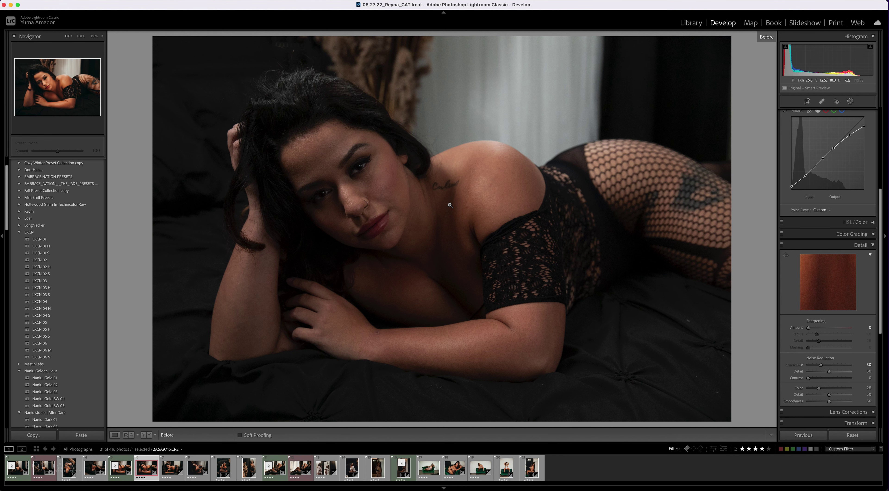
{"action": "key", "text": "Left"}
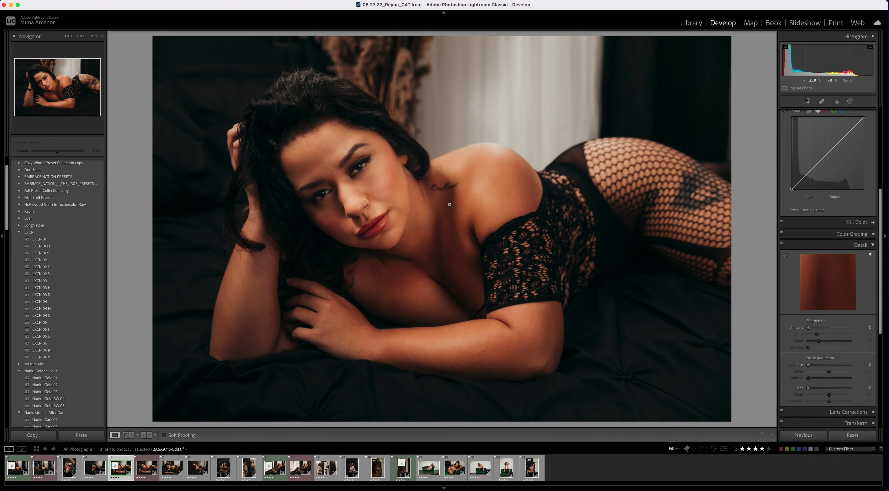